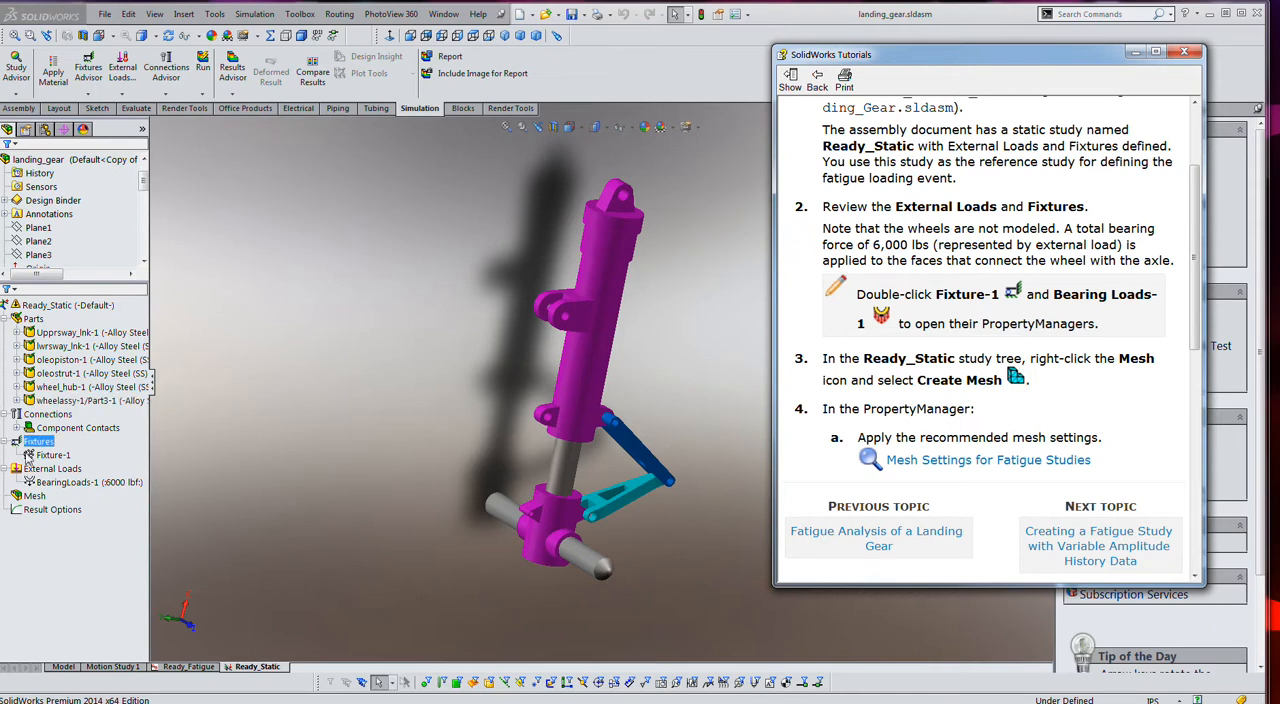
# Step: Review the Fixture-1 definition in the Ready_Static study, including its fixed geometry face on the oleostrut
pyautogui.click(31, 458)
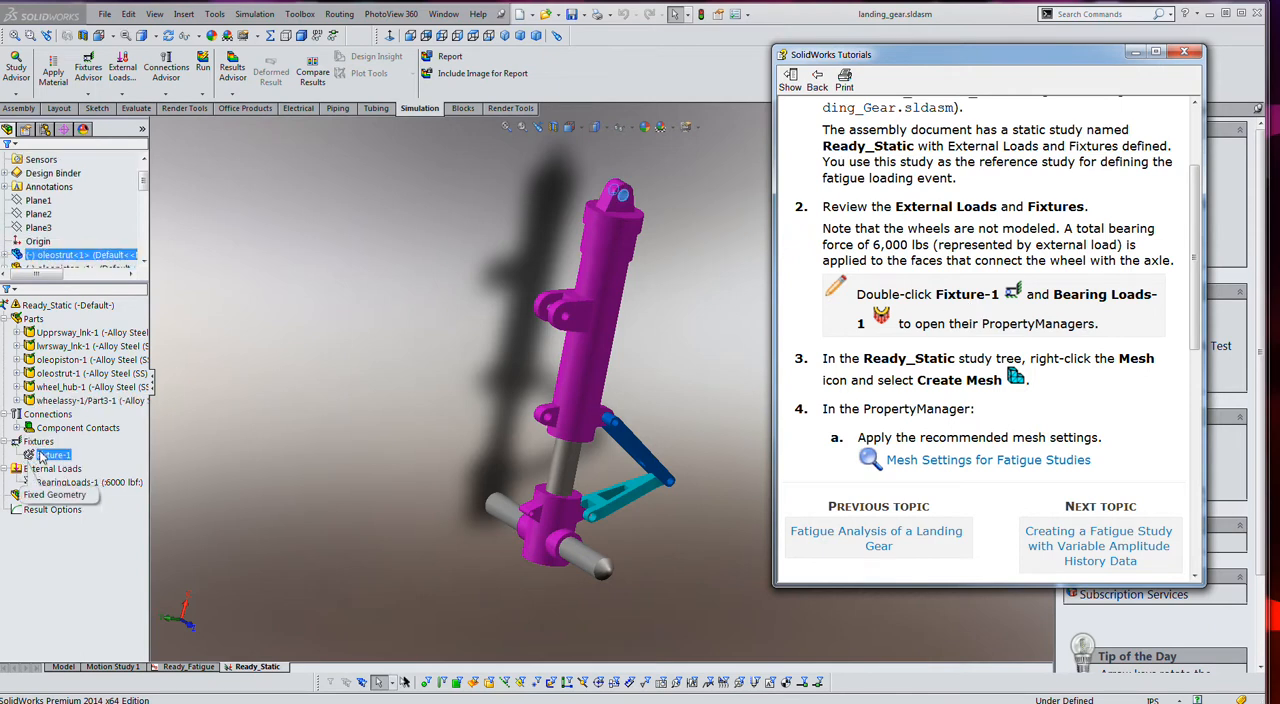
pyautogui.click(97, 483)
pyautogui.click(36, 496)
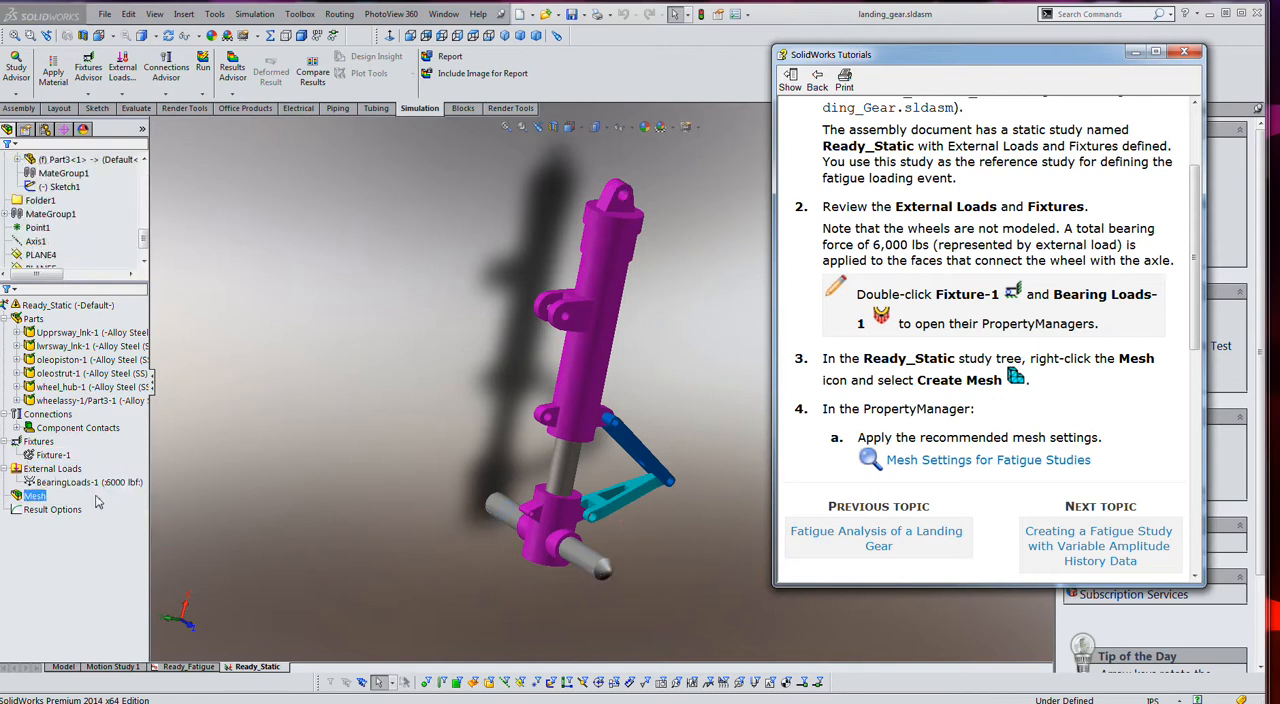
pyautogui.click(100, 541)
pyautogui.click(64, 484)
pyautogui.click(48, 457)
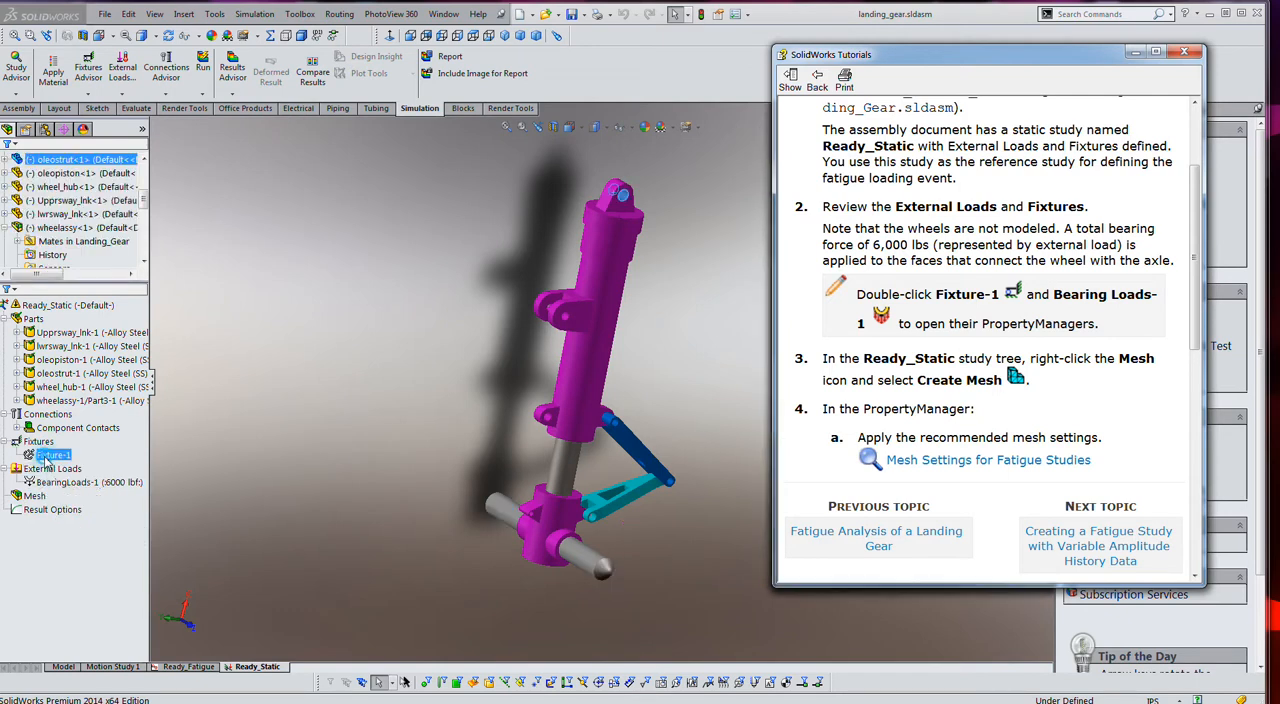
pyautogui.doubleClick(52, 455)
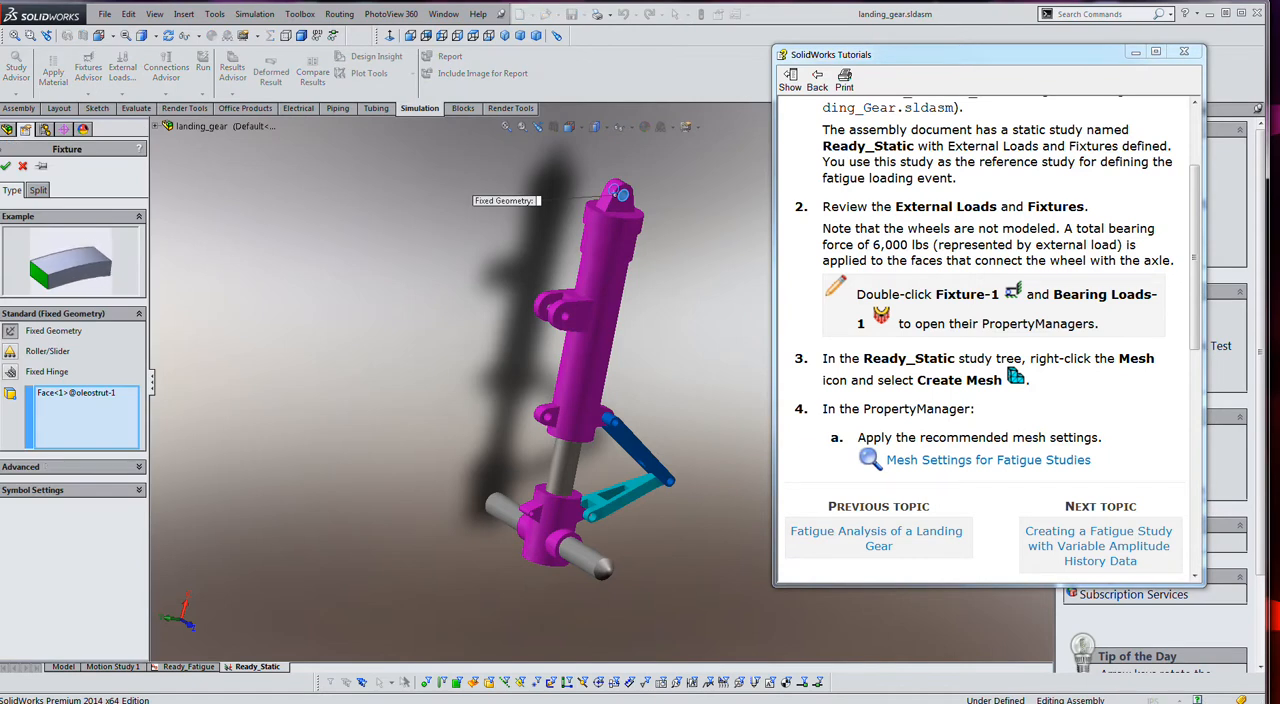
pyautogui.click(19, 165)
# Step: Review the BearingLoads-1 definition on the wheel axle faces and close it without changes
pyautogui.doubleClick(43, 483)
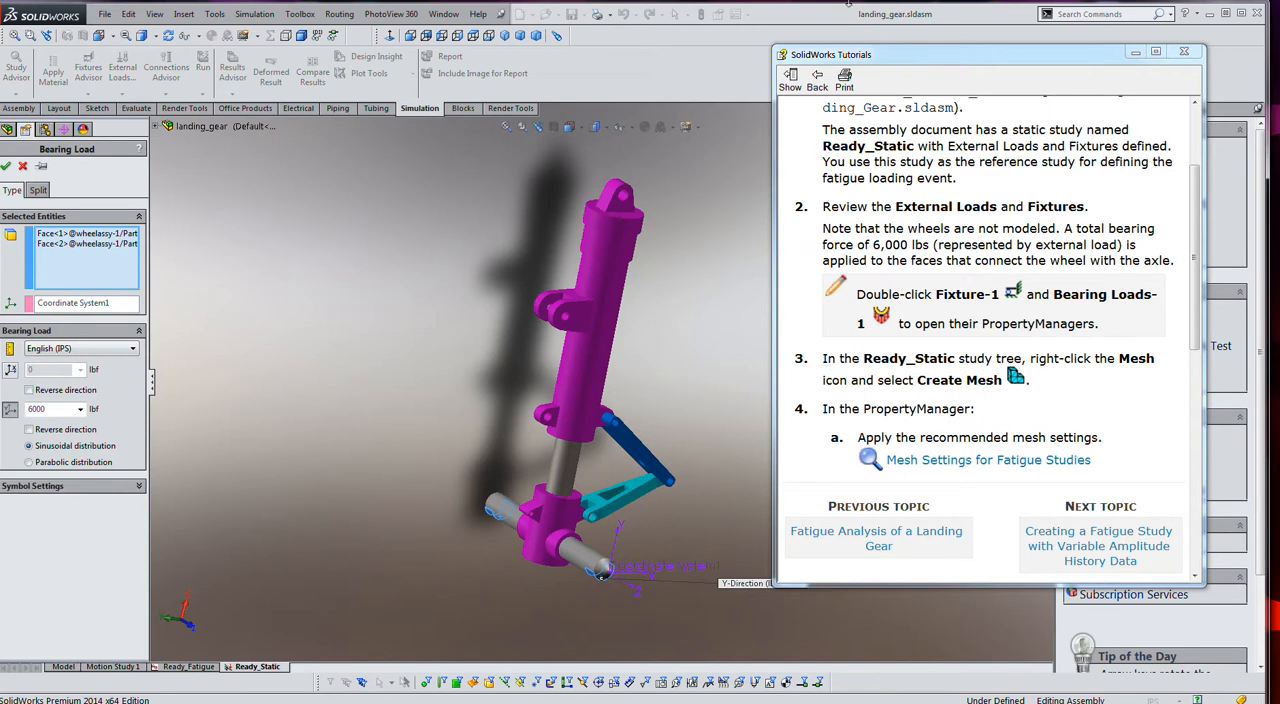
pyautogui.moveTo(896, 61); pyautogui.dragTo(950, 50)
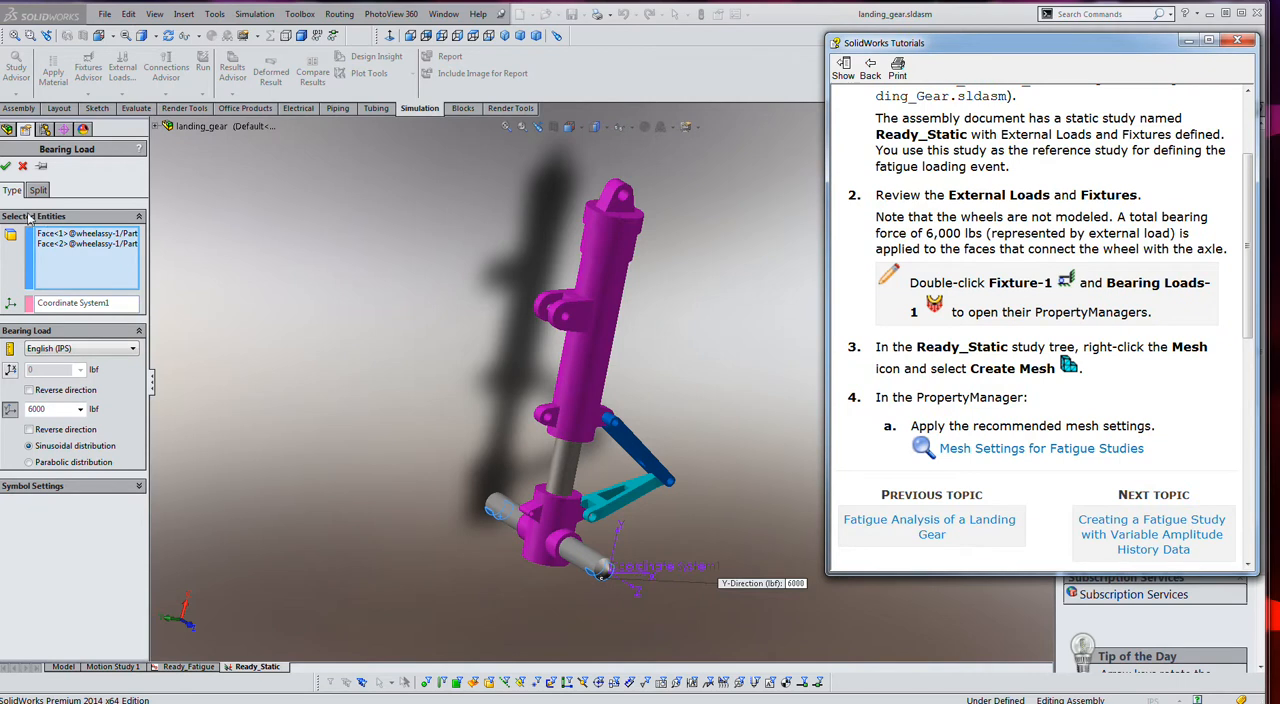
pyautogui.click(23, 166)
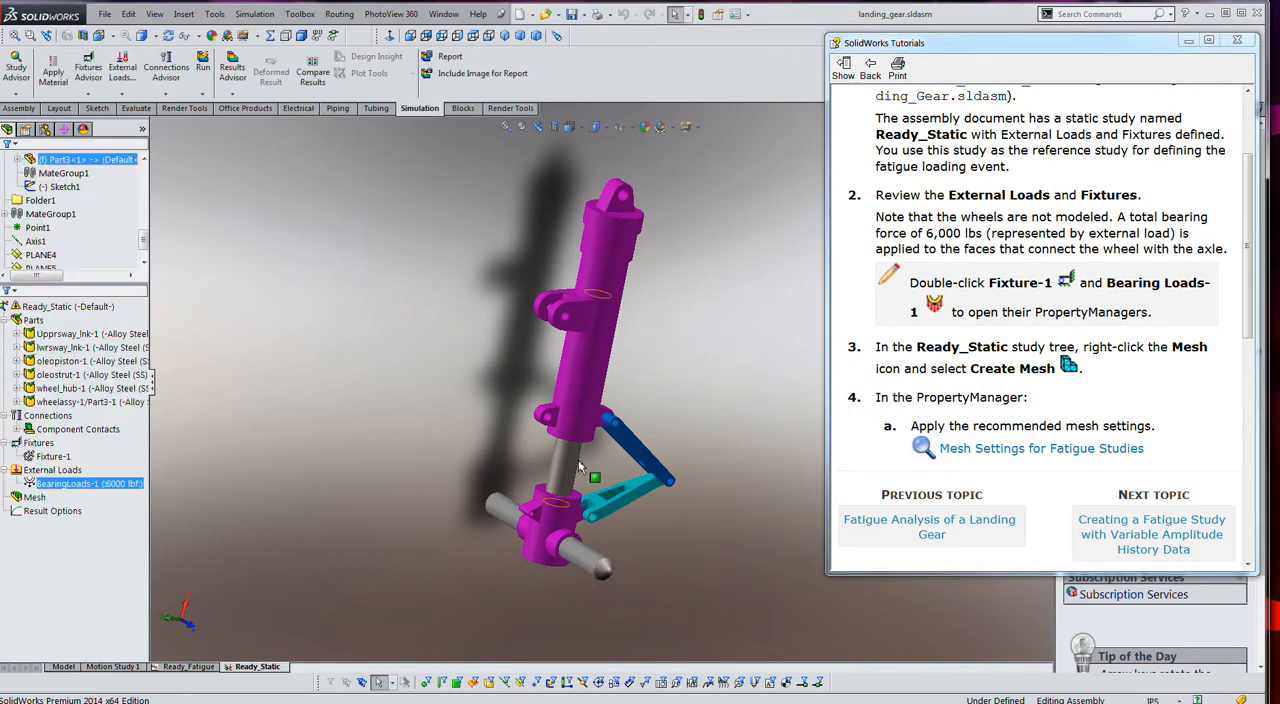
pyautogui.click(565, 540)
pyautogui.moveTo(565, 540); pyautogui.dragTo(566, 515, button='middle')
pyautogui.moveTo(567, 516)
pyautogui.mouseDown()
pyautogui.moveTo(568, 527)
pyautogui.moveTo(562, 504)
pyautogui.mouseUp()
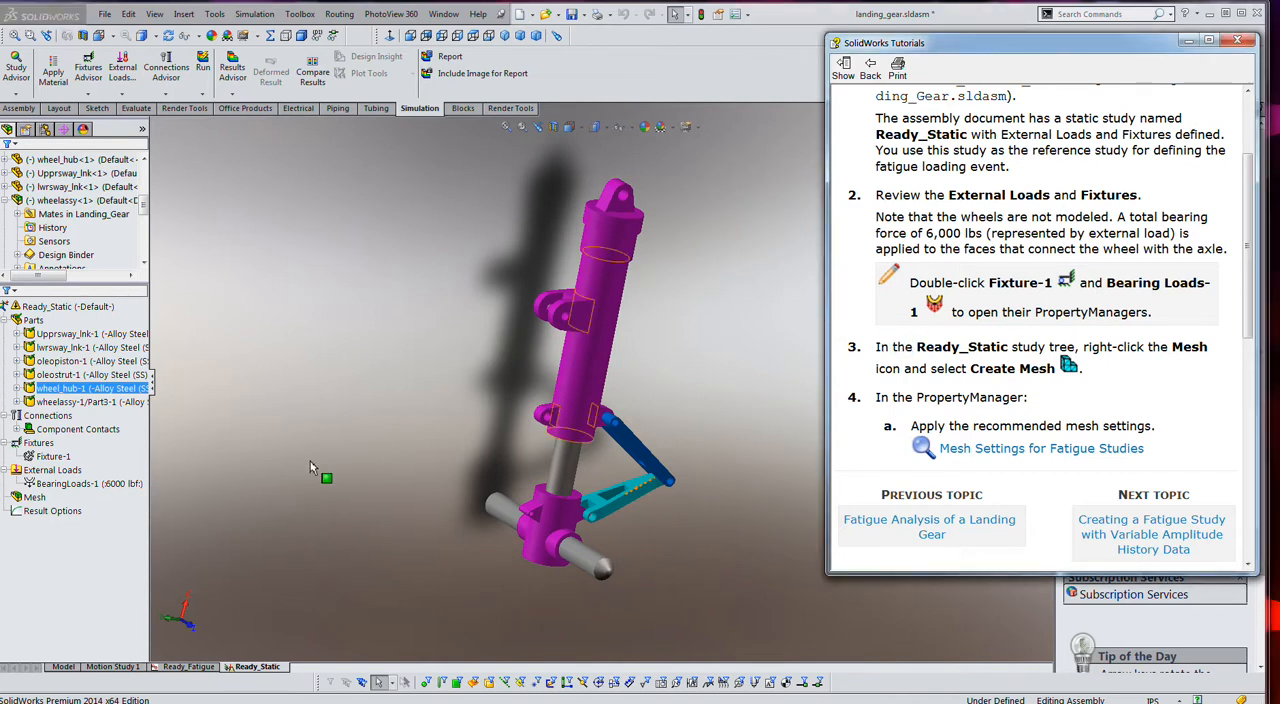
# Step: Set up a standard mesh for Ready_Static with 0.50 in global size and 0.025 in tolerance, and show the advanced mesh options
pyautogui.rightClick(62, 494)
pyautogui.click(112, 289)
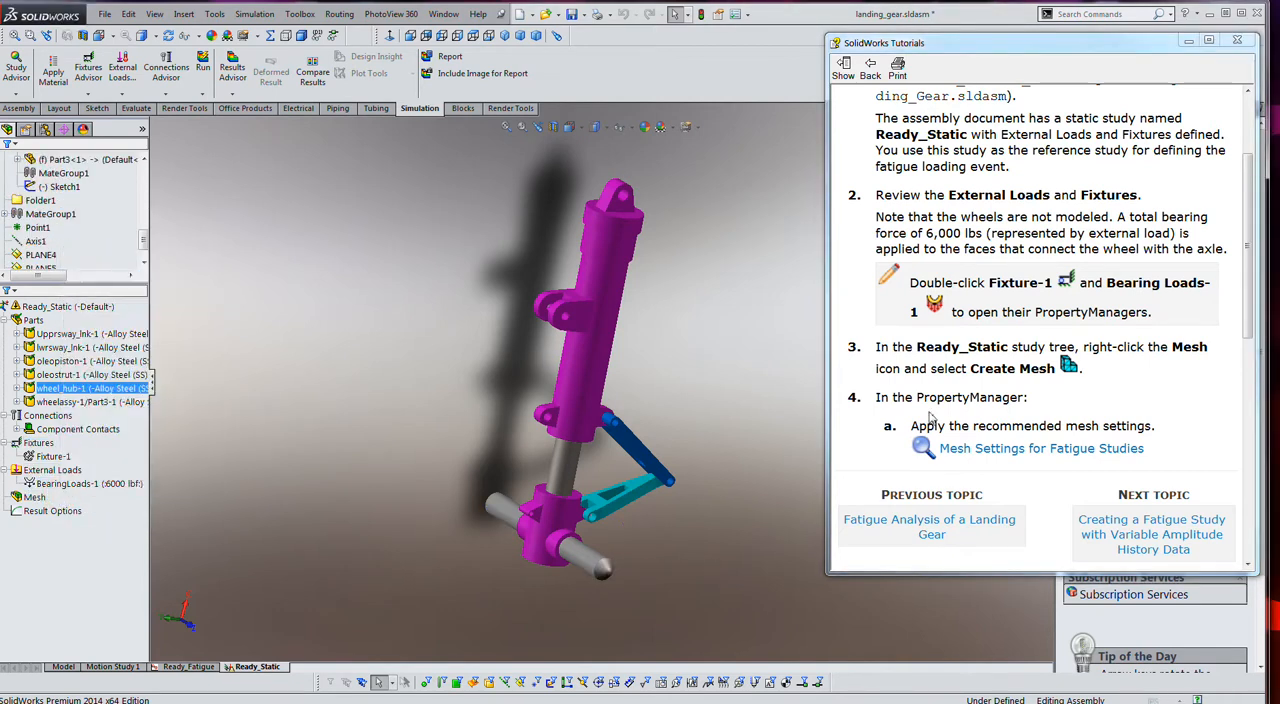
pyautogui.click(980, 449)
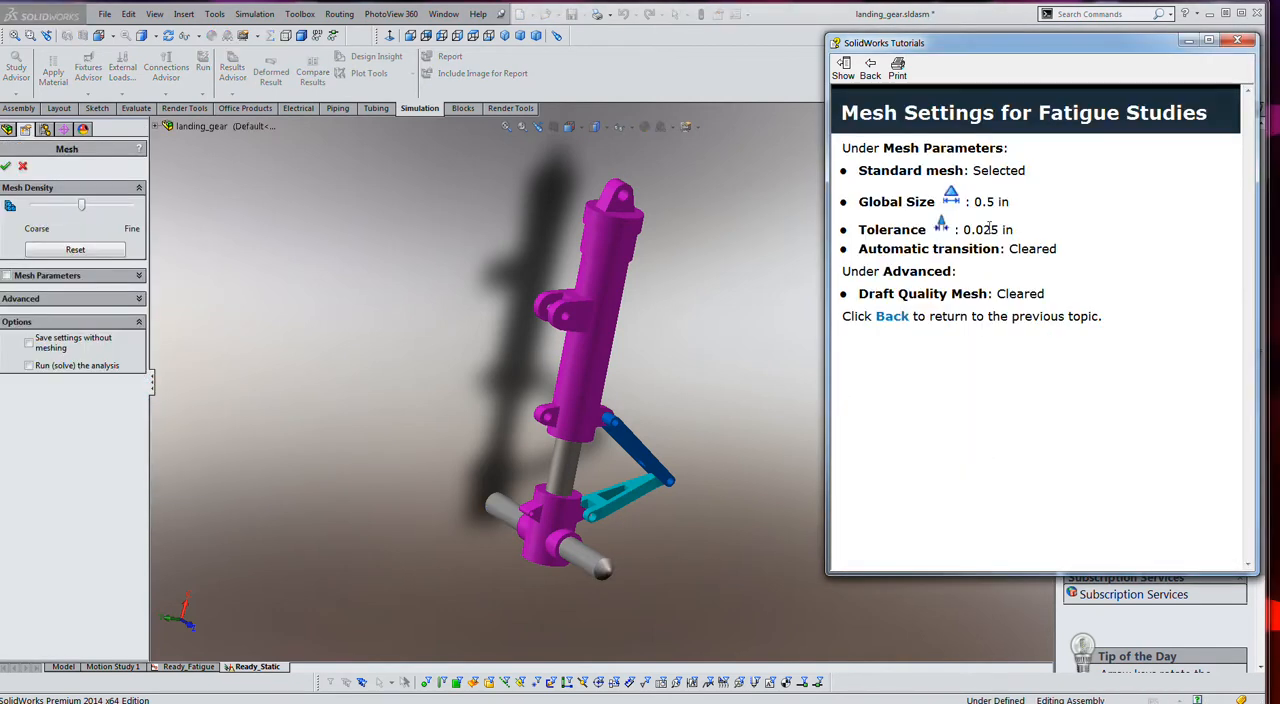
pyautogui.click(45, 276)
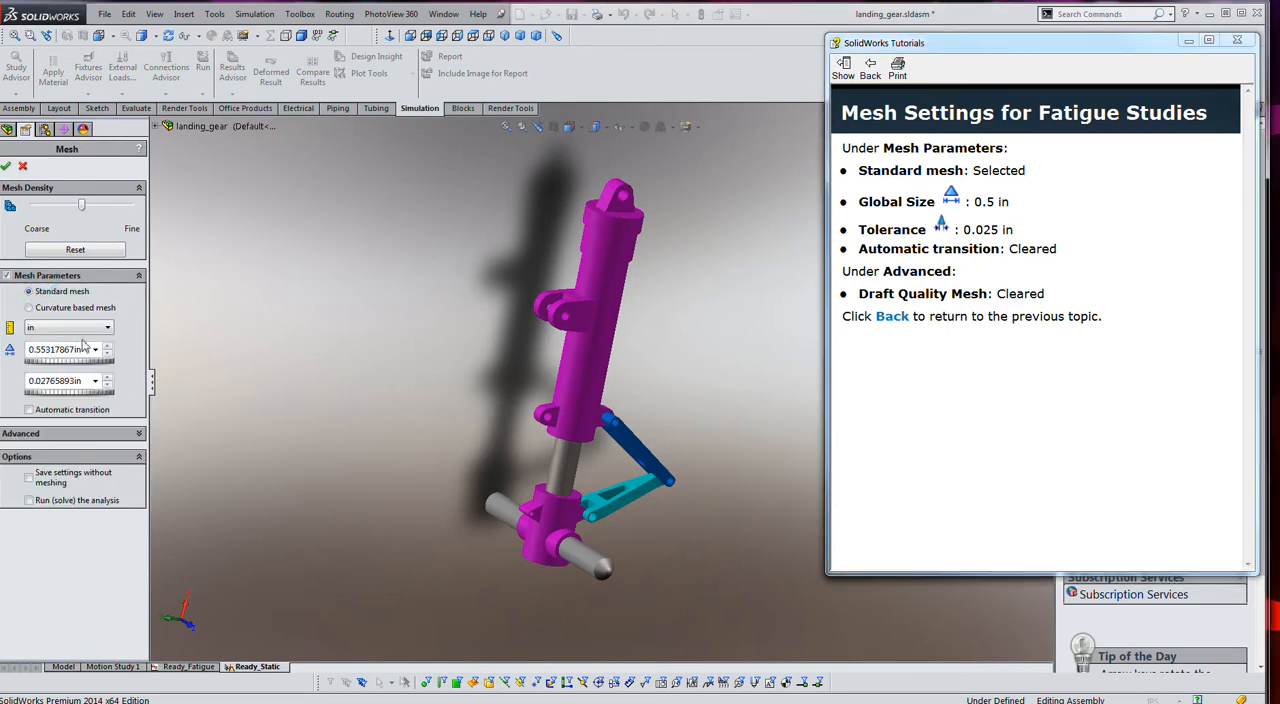
pyautogui.doubleClick(68, 349)
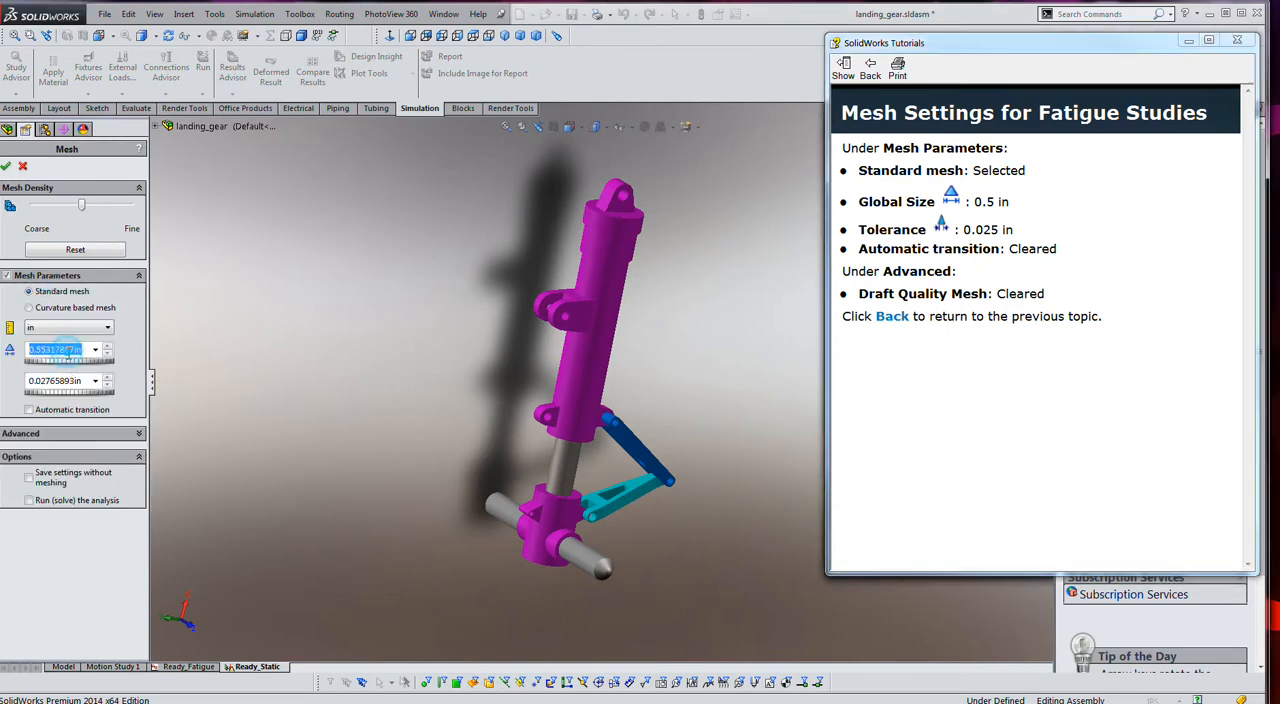
pyautogui.write('0.50in')
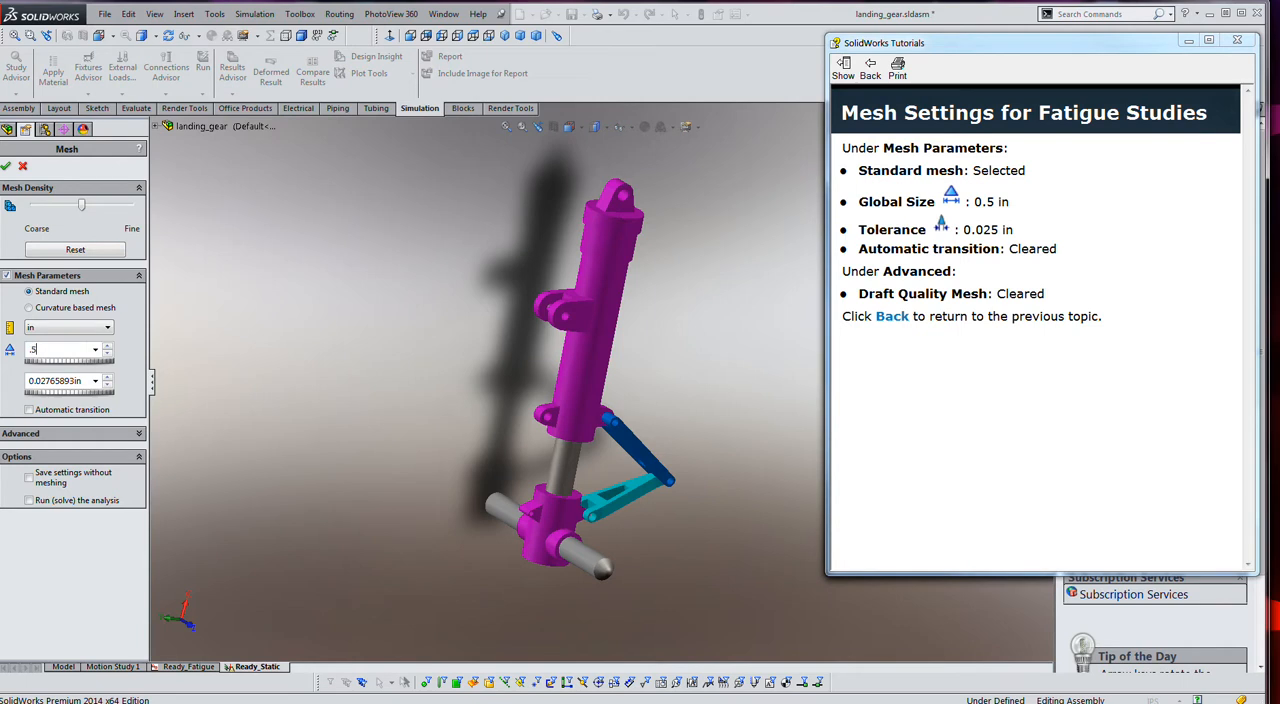
pyautogui.click(84, 381)
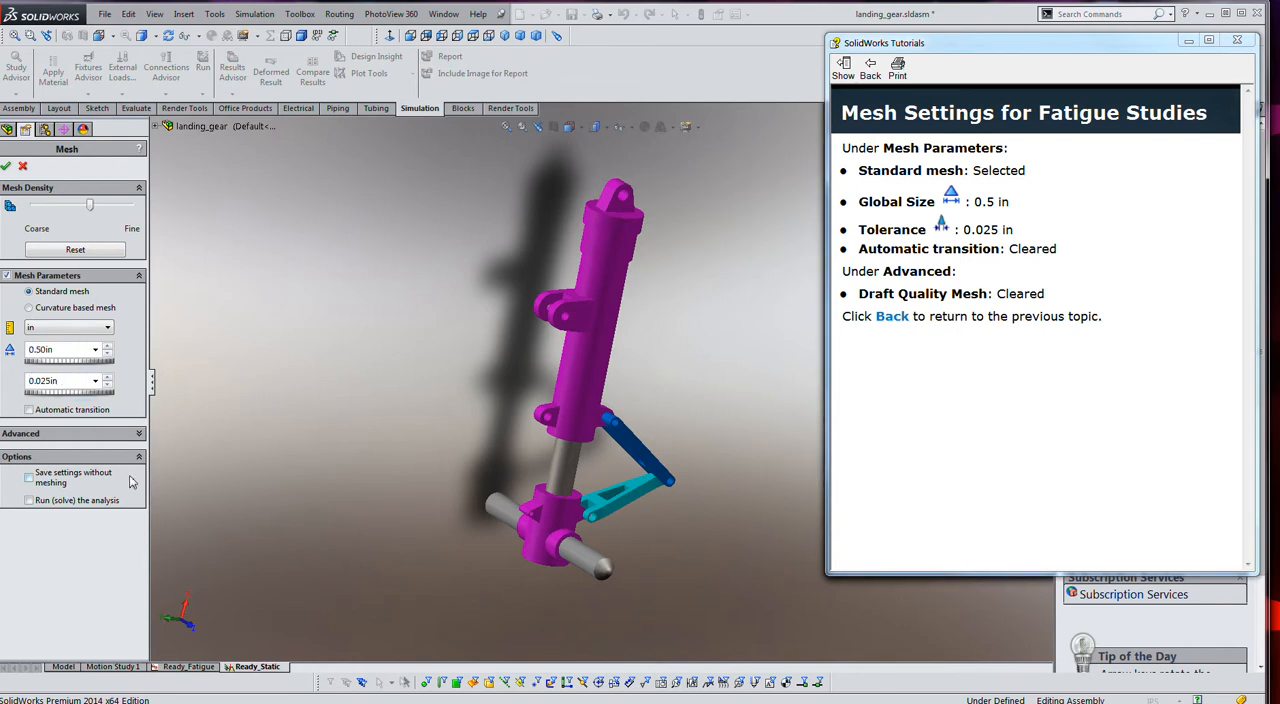
pyautogui.click(63, 437)
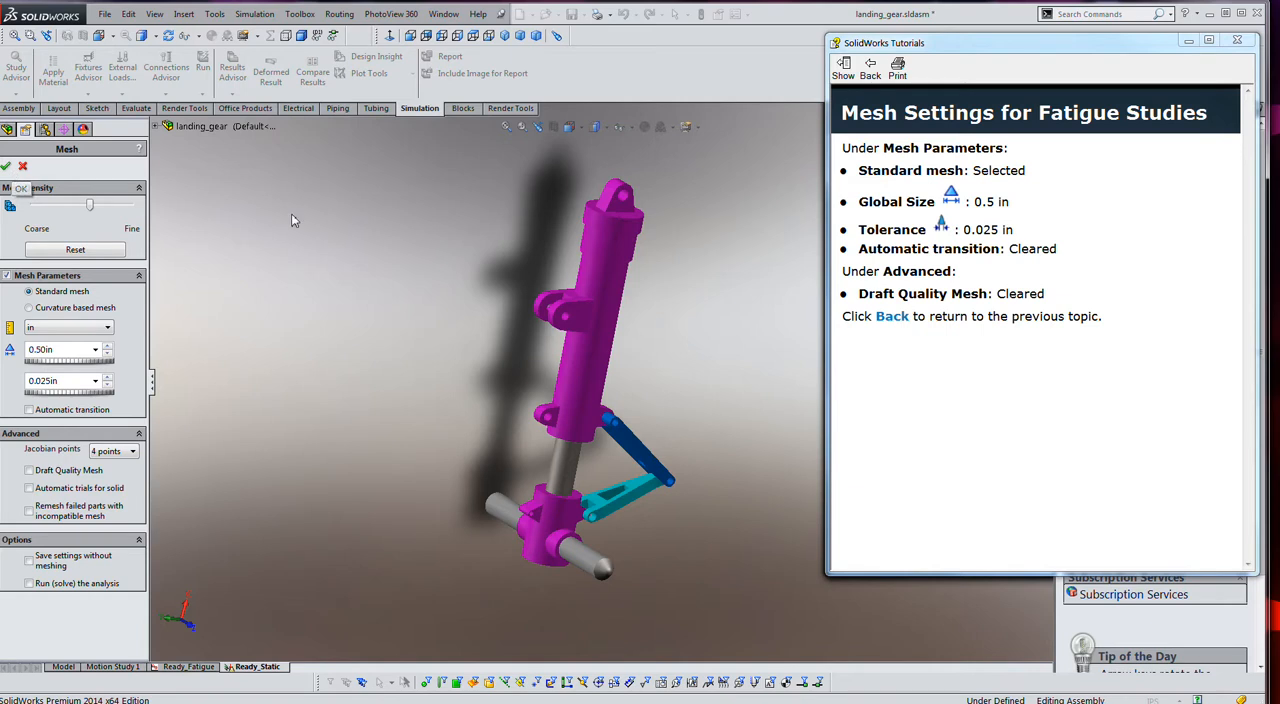
# Step: Check the tutorial's remaining mesh instructions, then generate the mesh and run the Ready_Static study
pyautogui.click(891, 317)
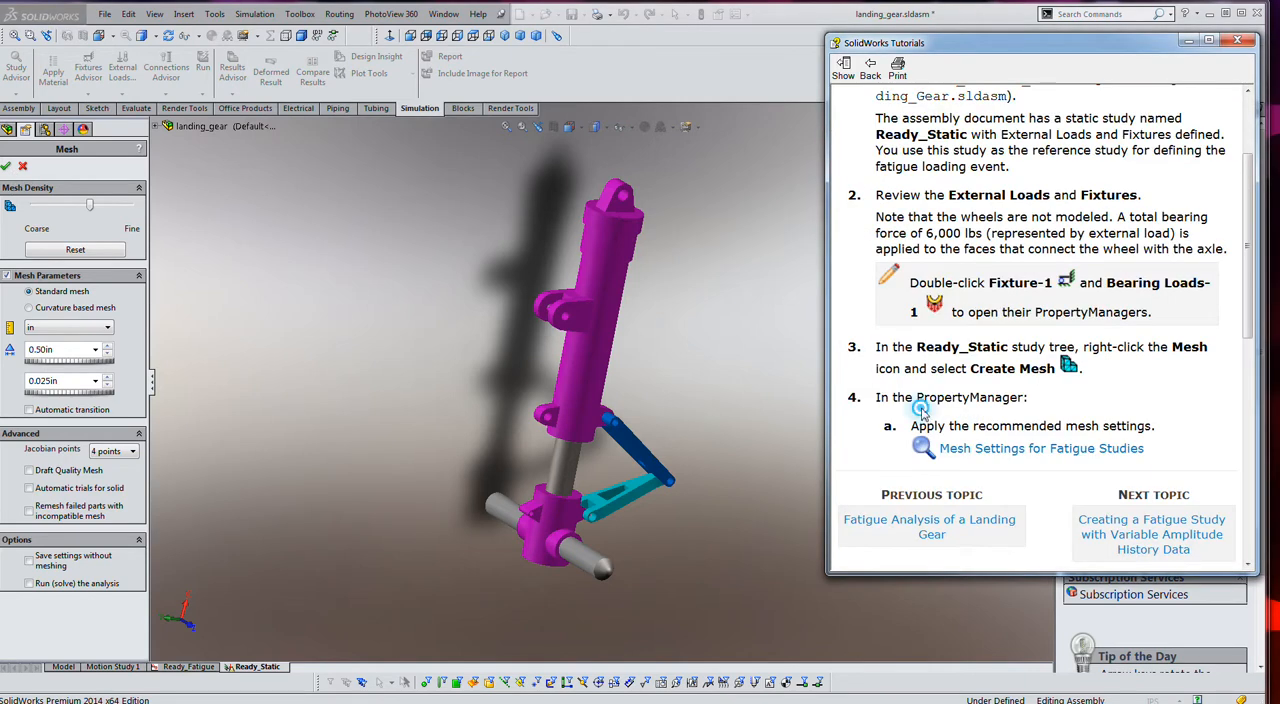
pyautogui.scroll(-4, 922, 414)
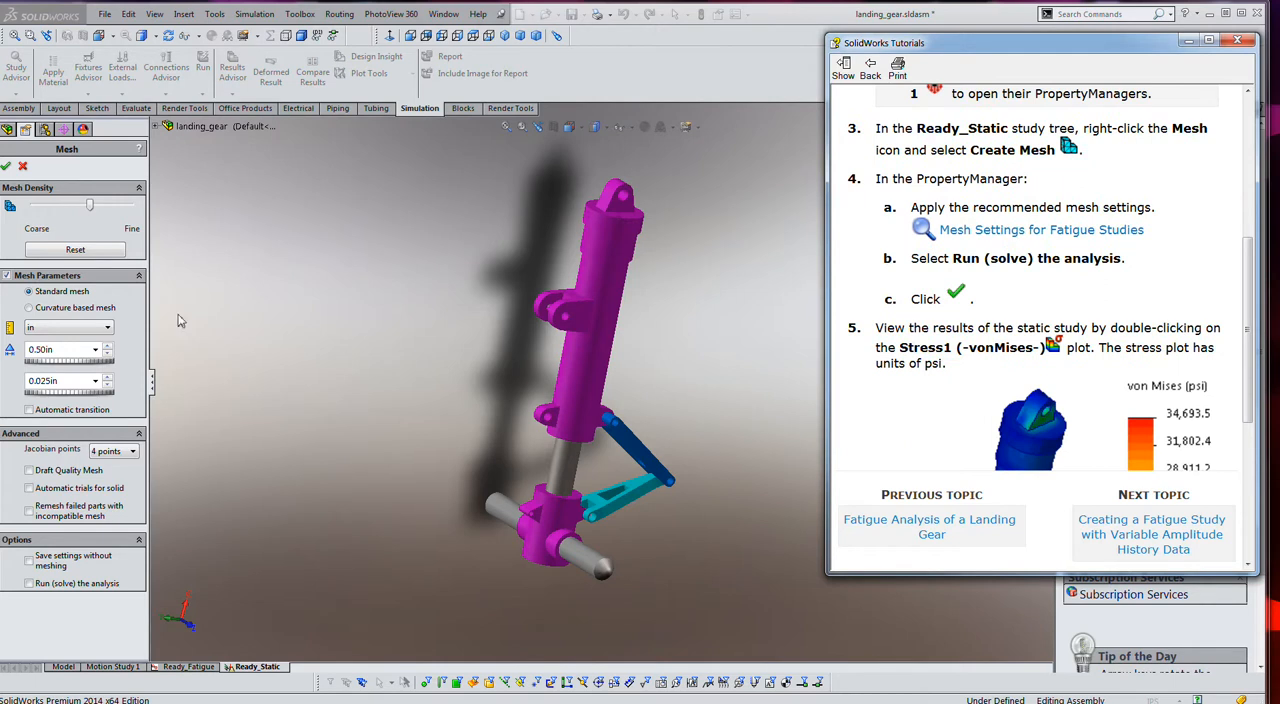
pyautogui.click(5, 166)
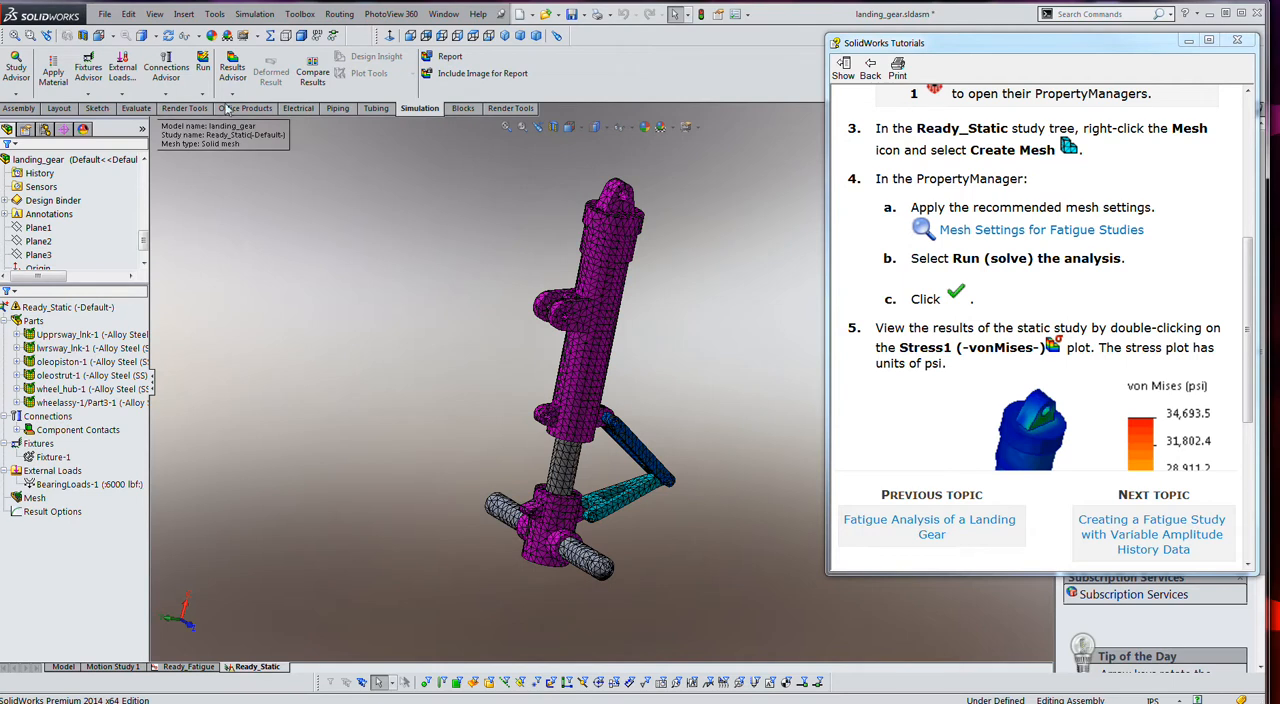
pyautogui.click(204, 68)
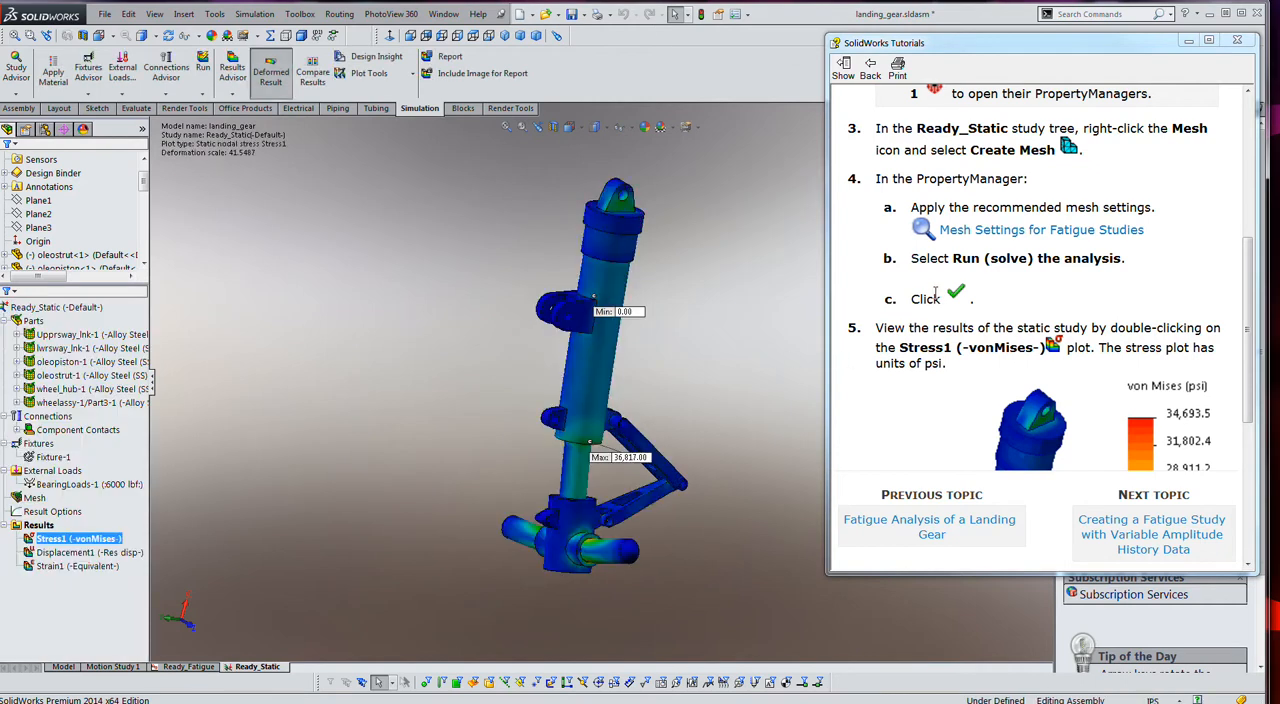
# Step: Compare the von Mises stress plot with the tutorial's reference plot and open the topic on creating a fatigue study with variable amplitude history data
pyautogui.scroll(-6, 935, 295)
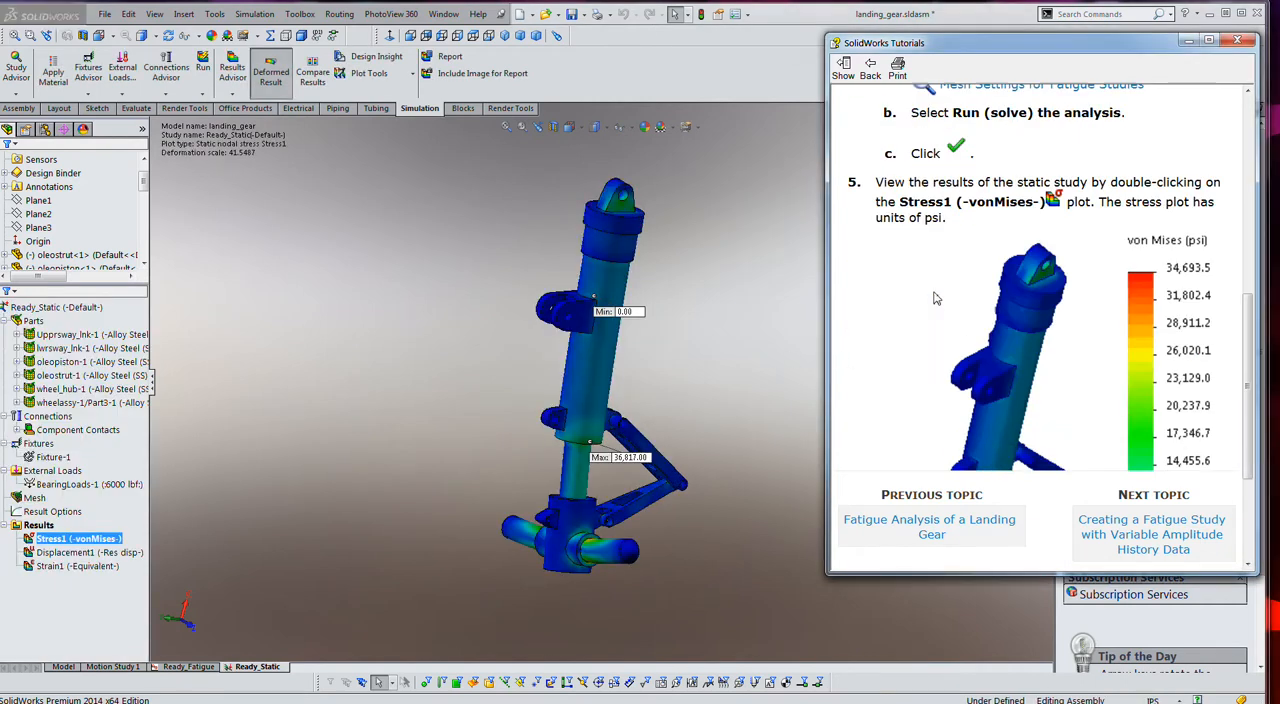
pyautogui.scroll(3, 935, 295)
pyautogui.moveTo(1005, 45)
pyautogui.mouseDown()
pyautogui.moveTo(1150, 47)
pyautogui.moveTo(972, 57)
pyautogui.moveTo(1125, 52)
pyautogui.moveTo(1015, 64)
pyautogui.mouseUp()
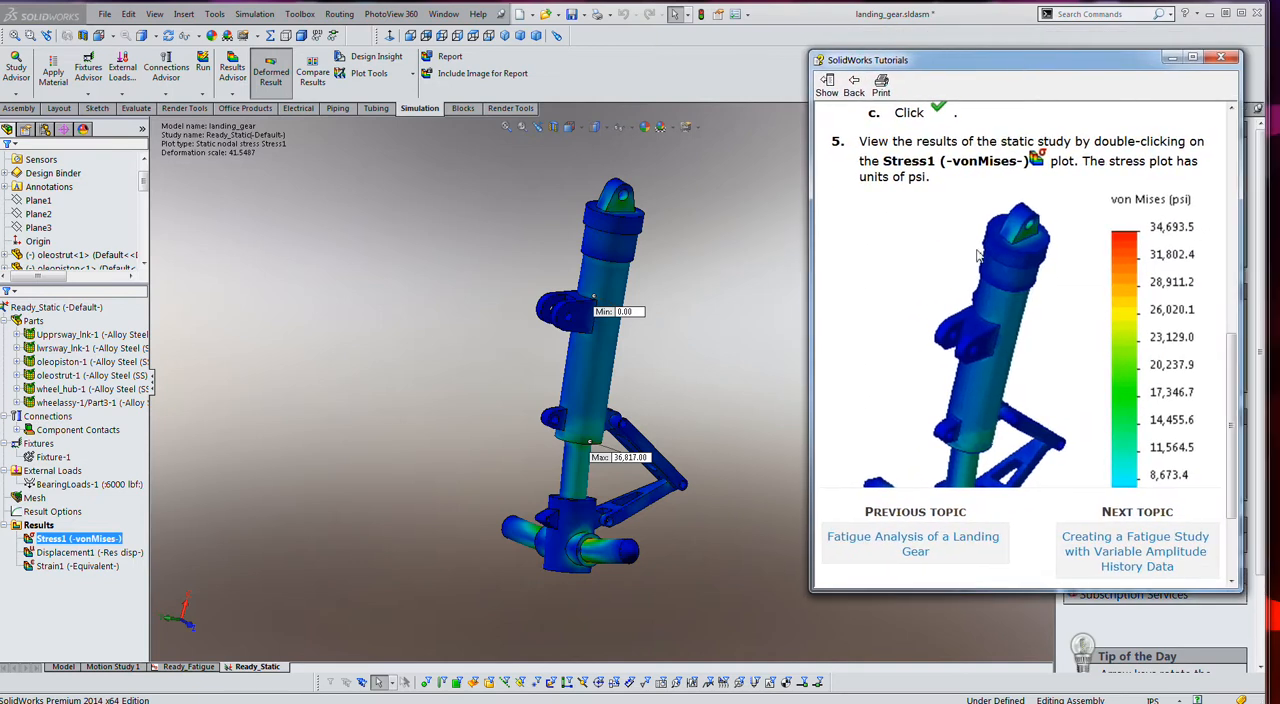
pyautogui.scroll(-1, 976, 258)
pyautogui.scroll(-1, 978, 258)
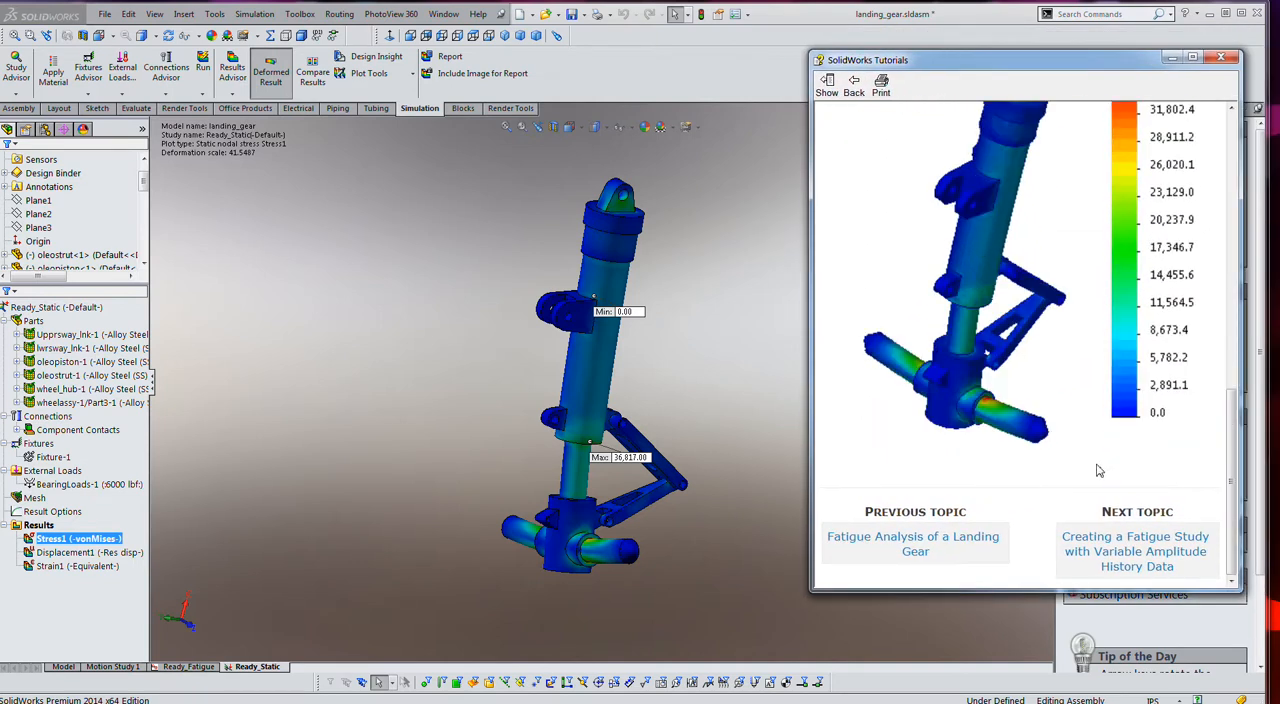
pyautogui.click(1118, 558)
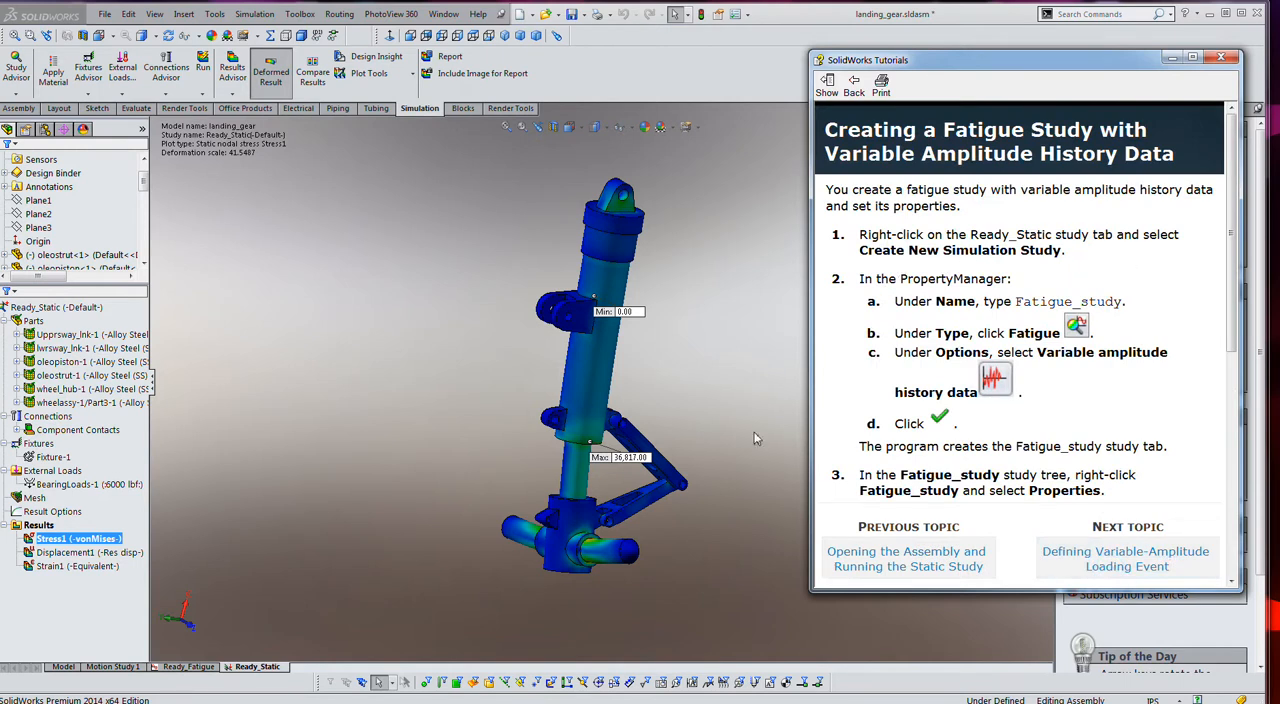
# Step: Create a new simulation study of type Fatigue named "Fatigue Study" using the variable amplitude history data option
pyautogui.rightClick(251, 668)
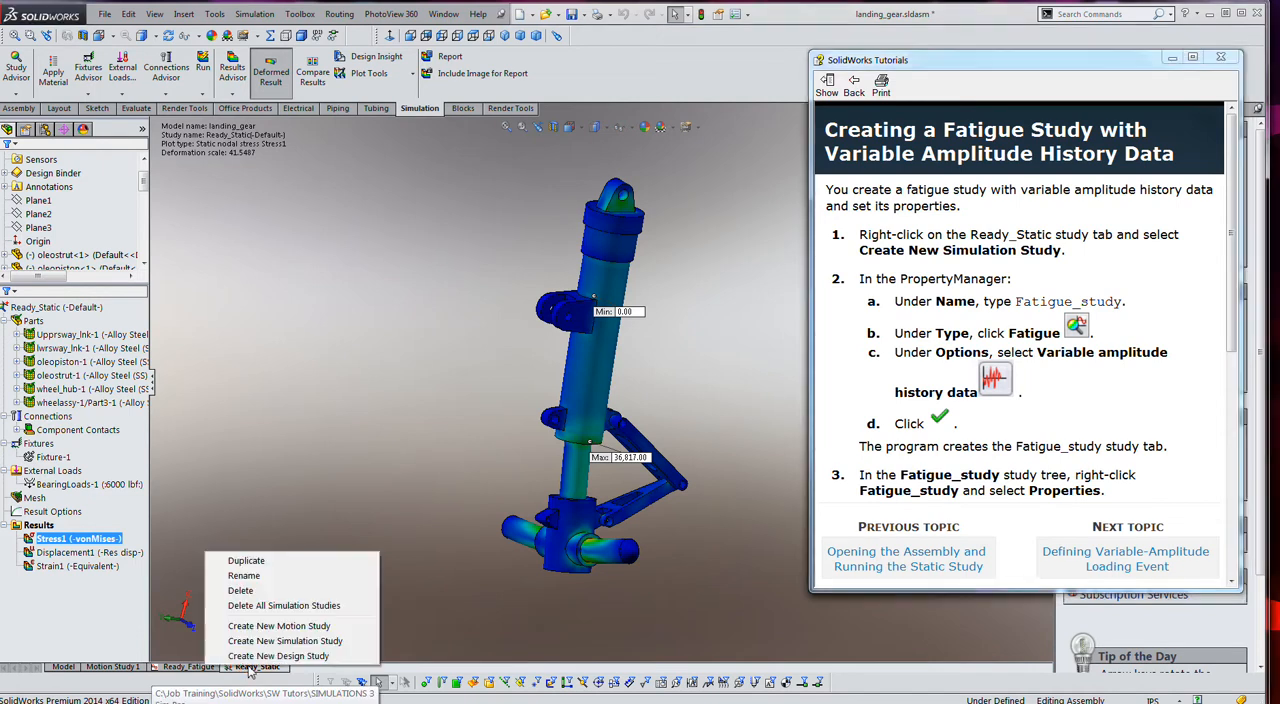
pyautogui.click(310, 641)
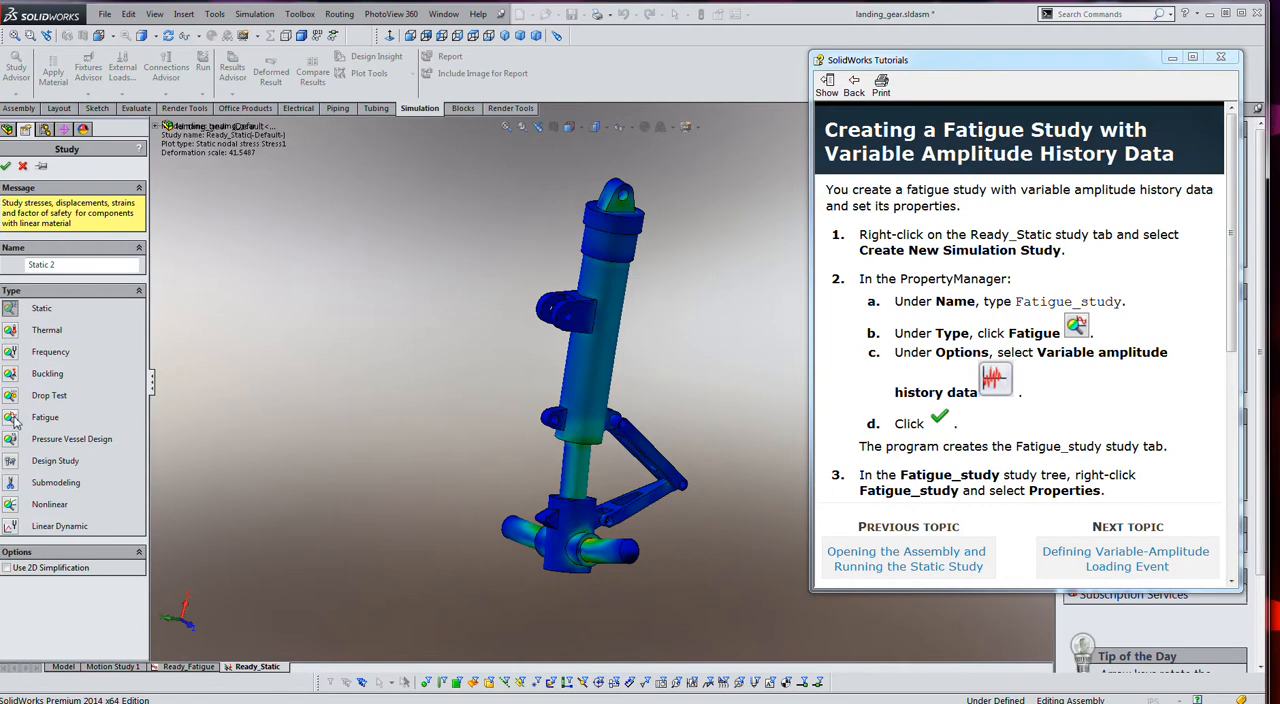
pyautogui.click(45, 416)
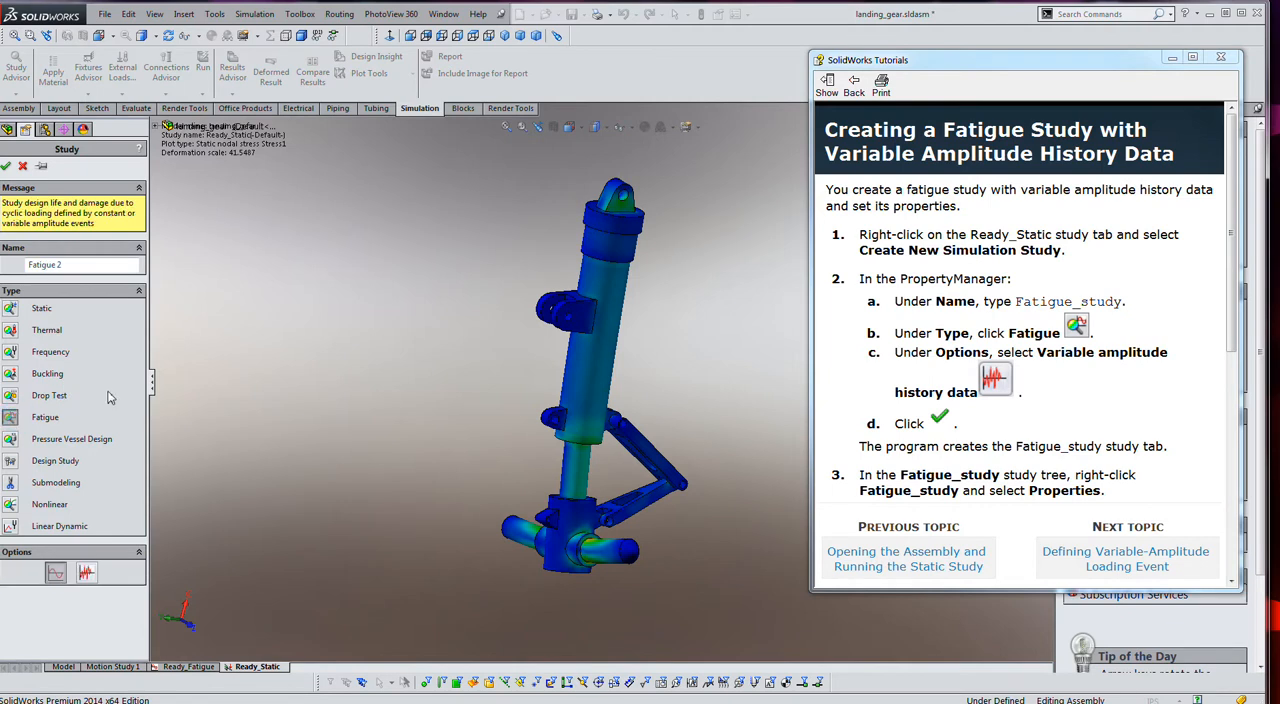
pyautogui.doubleClick(68, 266)
pyautogui.write('Study')
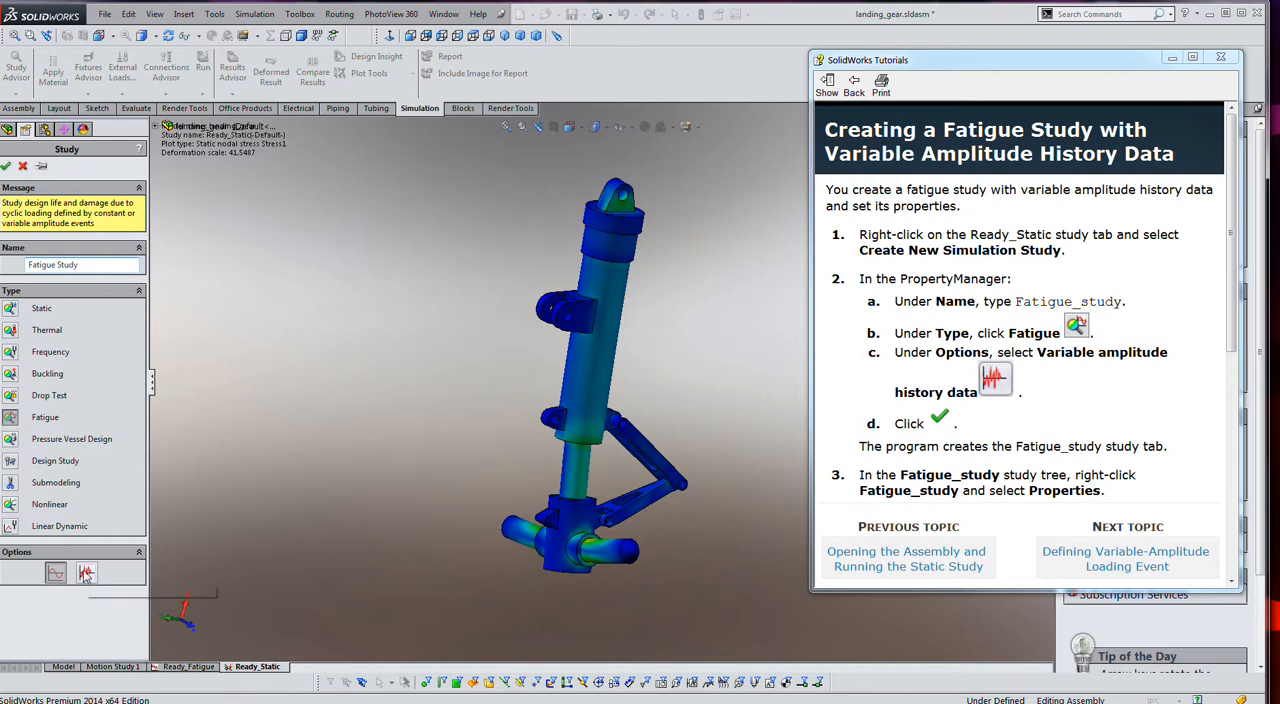
pyautogui.click(86, 574)
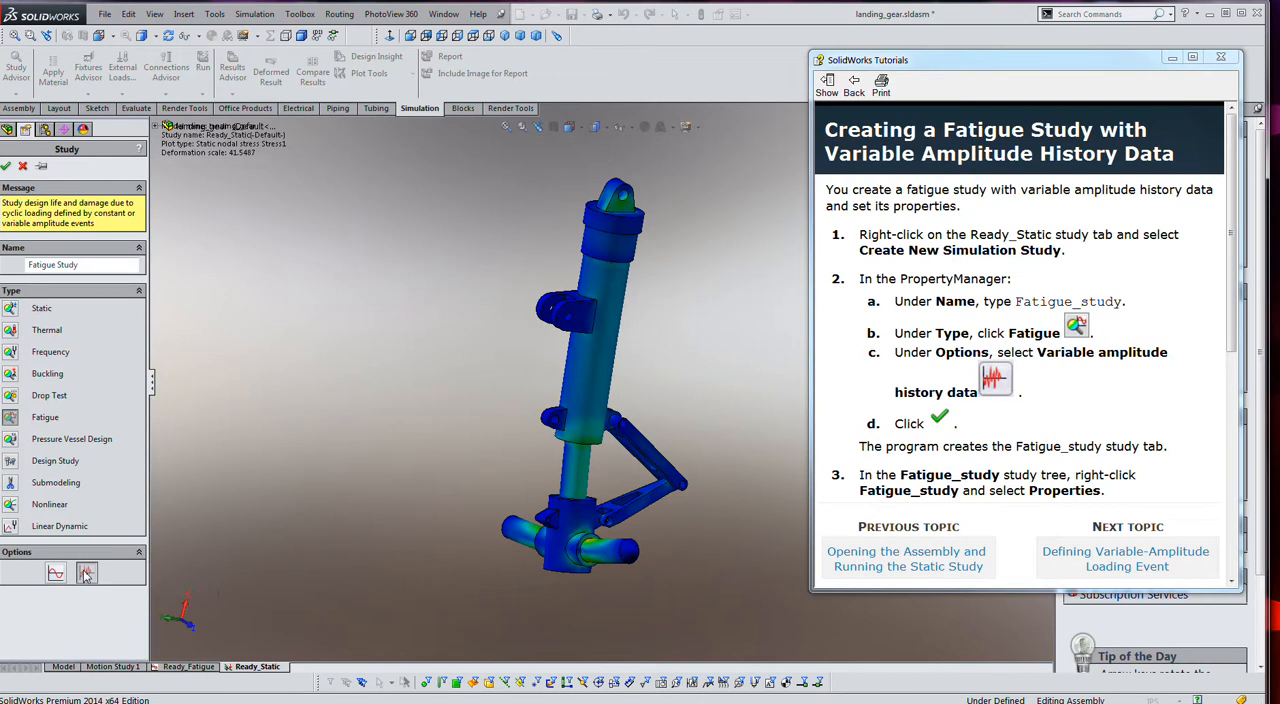
pyautogui.click(7, 169)
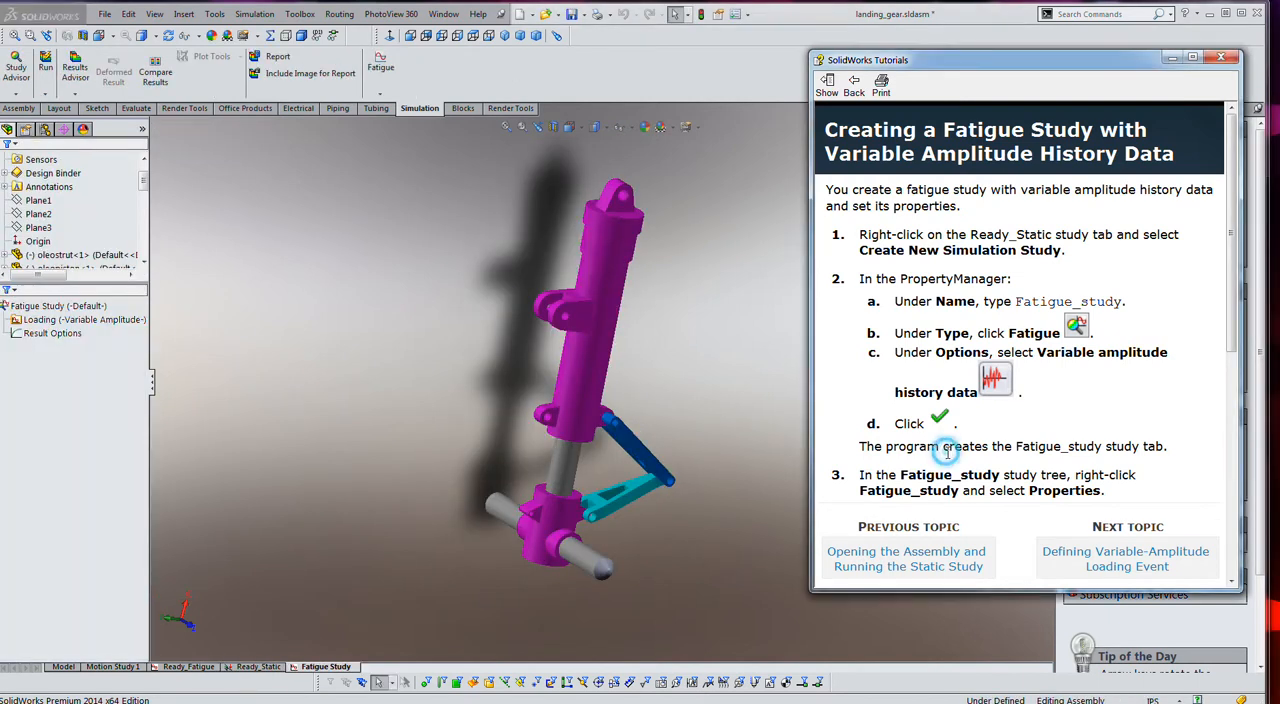
# Step: Open the Fatigue Study properties and compute alternating stress using Equivalent stress (von Mises), following the tutorial's instructions
pyautogui.scroll(-4, 943, 449)
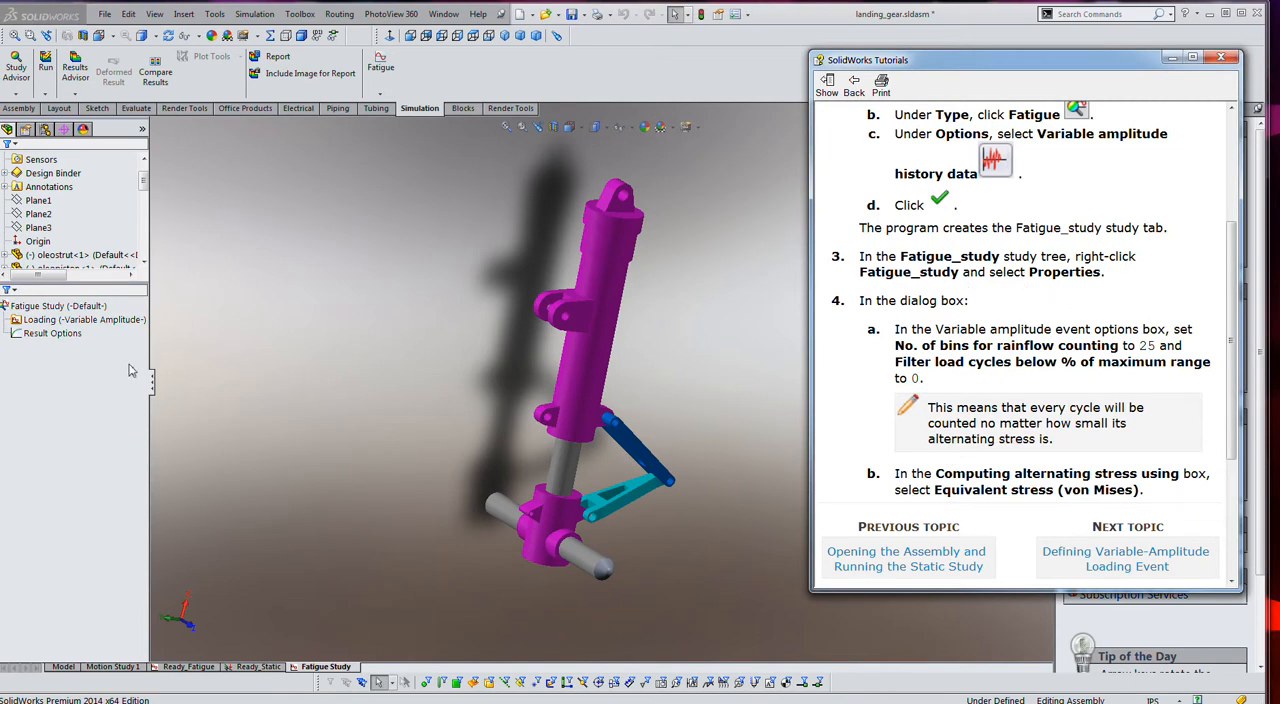
pyautogui.rightClick(48, 307)
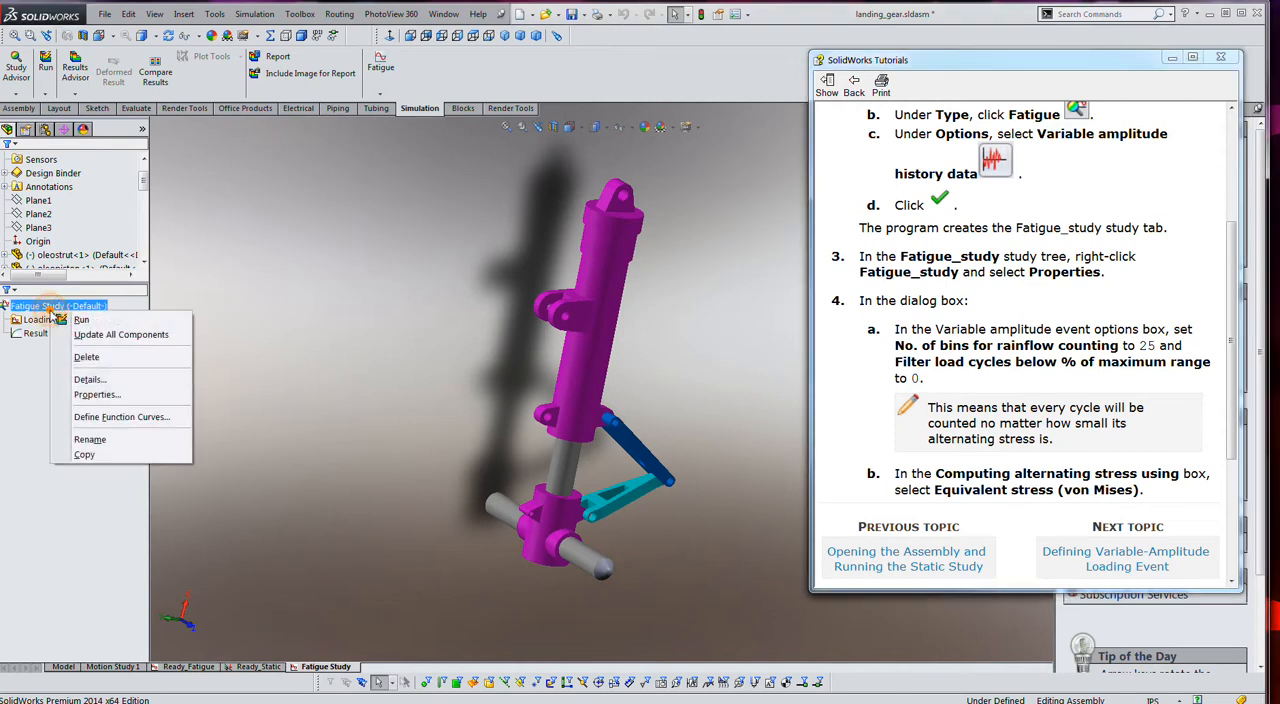
pyautogui.click(96, 394)
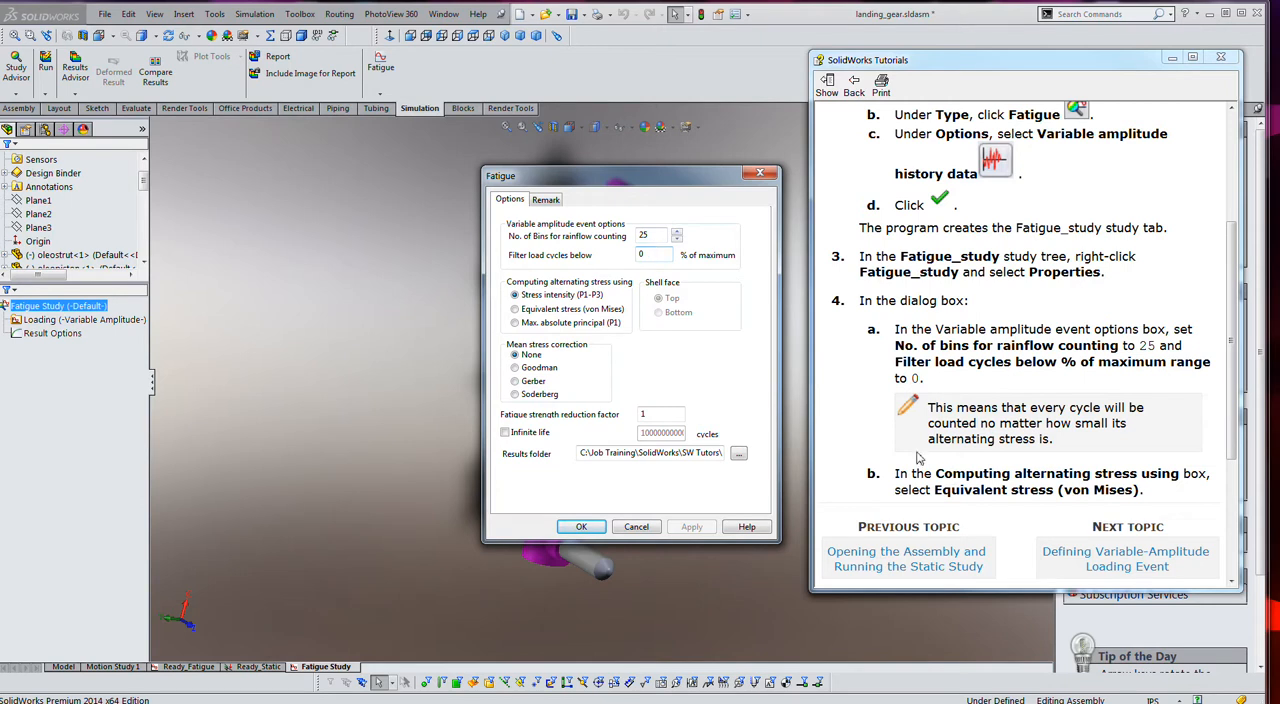
pyautogui.scroll(-3, 881, 432)
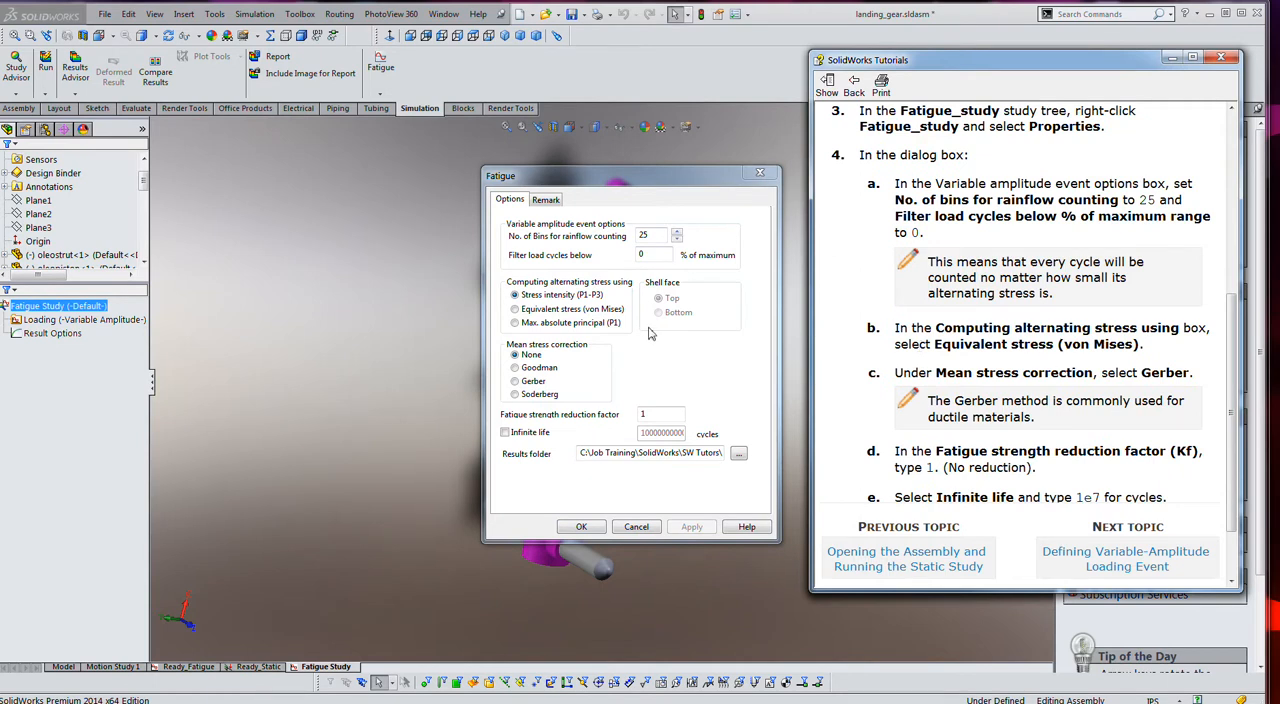
pyautogui.click(565, 311)
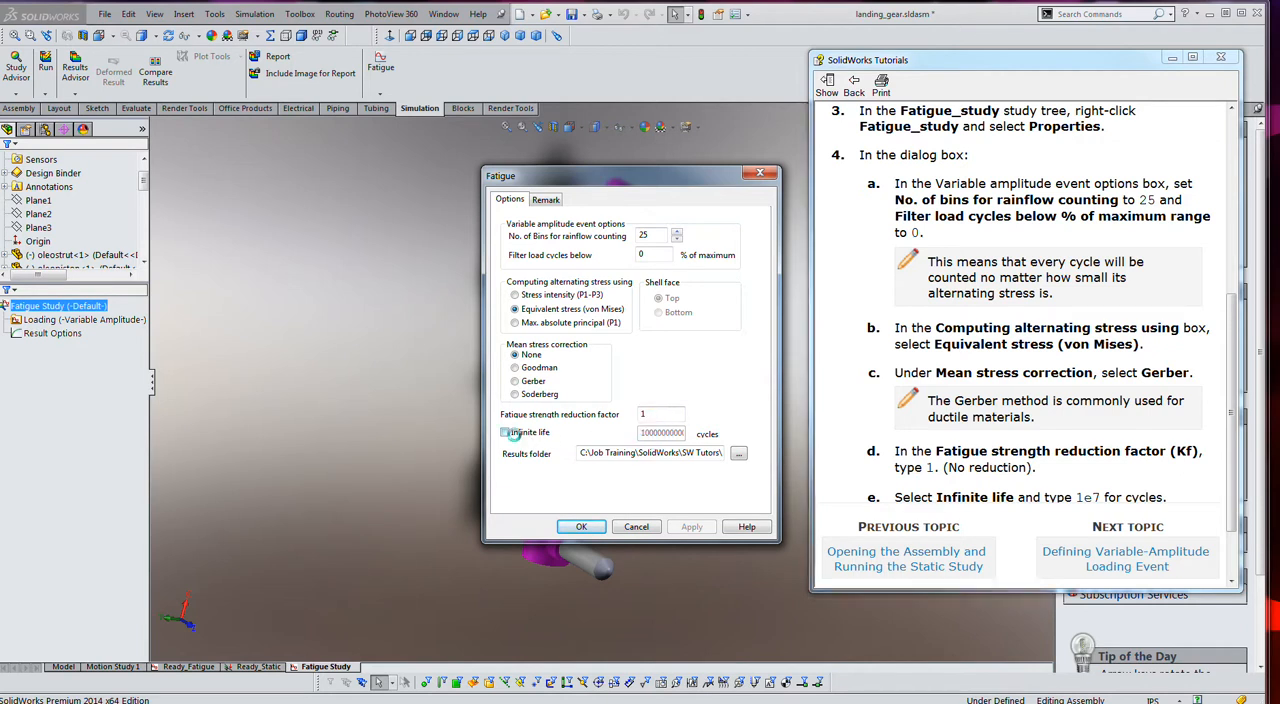
# Step: Enable infinite life at 1e7 cycles in the fatigue properties and accept the settings
pyautogui.click(651, 433)
pyautogui.scroll(-1, 957, 452)
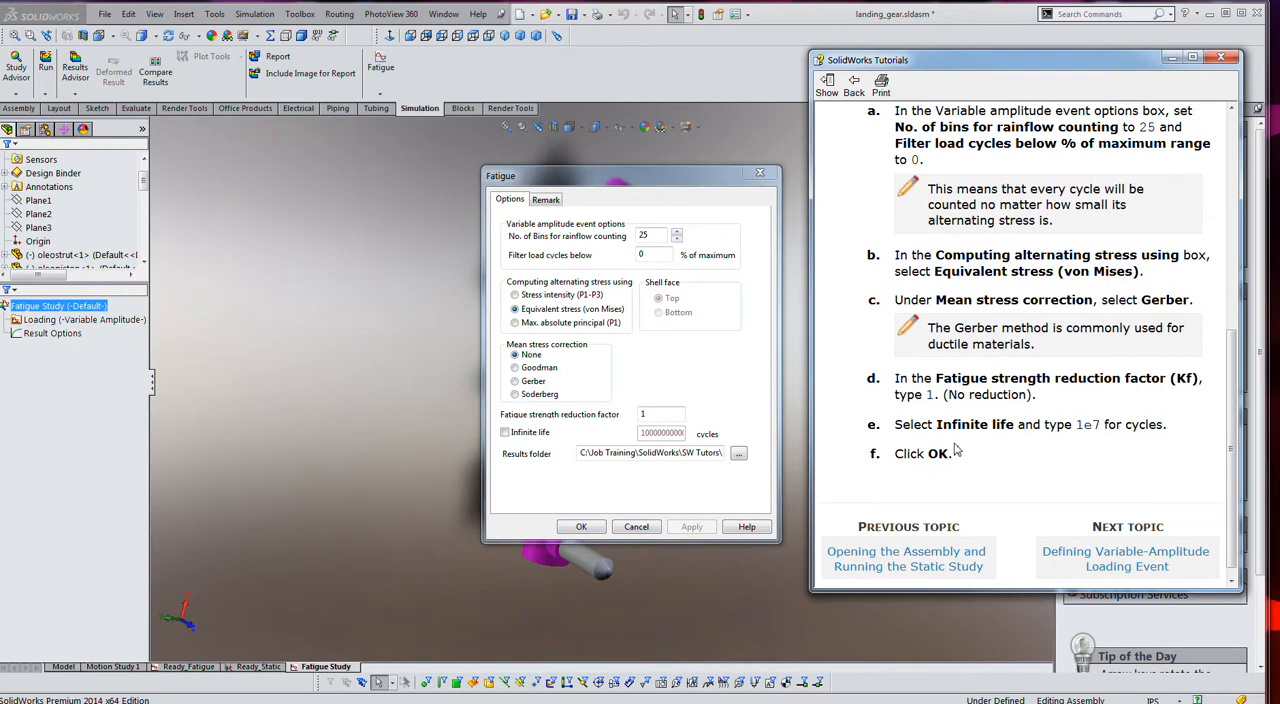
pyautogui.click(662, 433)
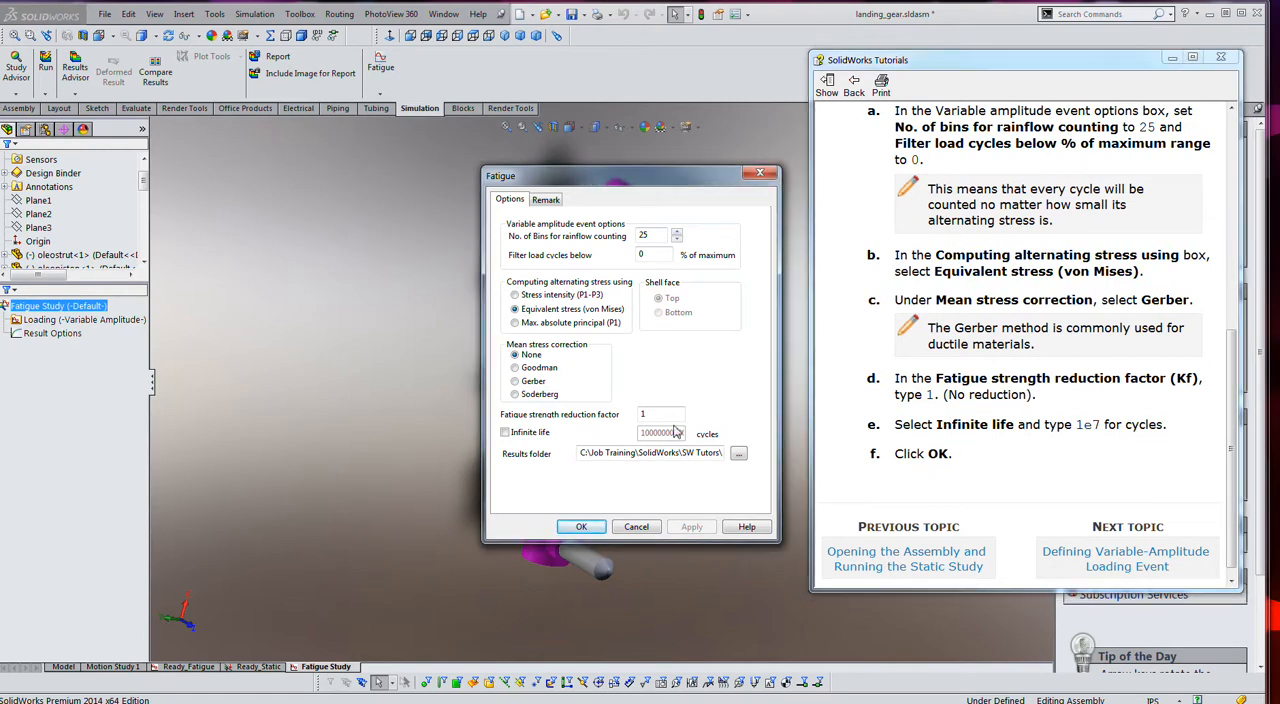
pyautogui.click(652, 438)
pyautogui.click(508, 433)
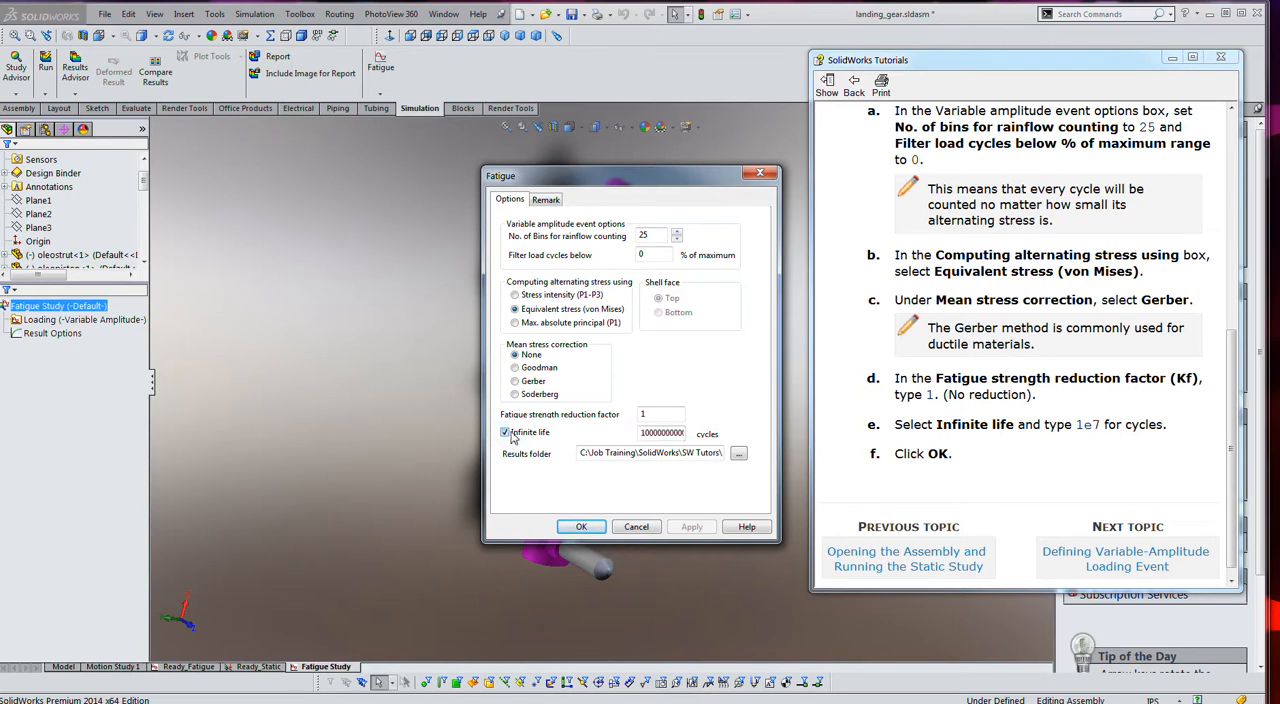
pyautogui.doubleClick(650, 433)
pyautogui.write('1e7')
pyautogui.press('Return')
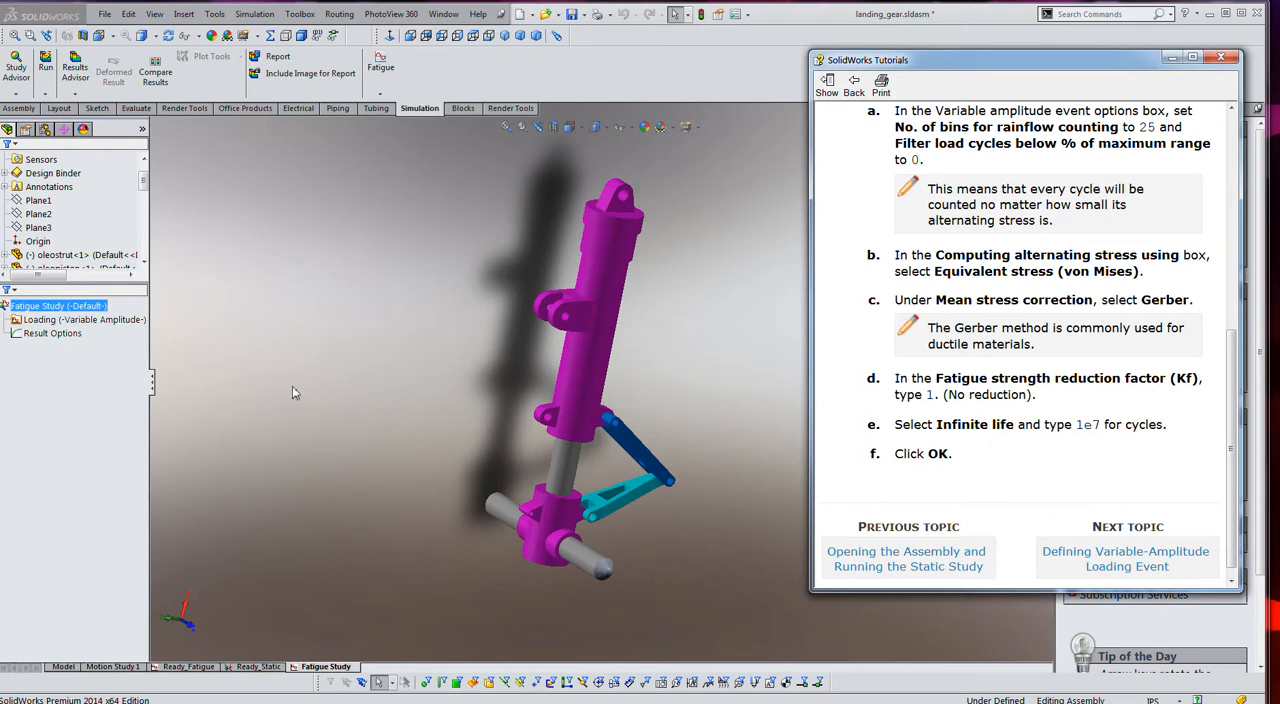
# Step: Recheck the Fatigue Study properties and open the tutorial topic on defining a variable-amplitude loading event
pyautogui.rightClick(47, 306)
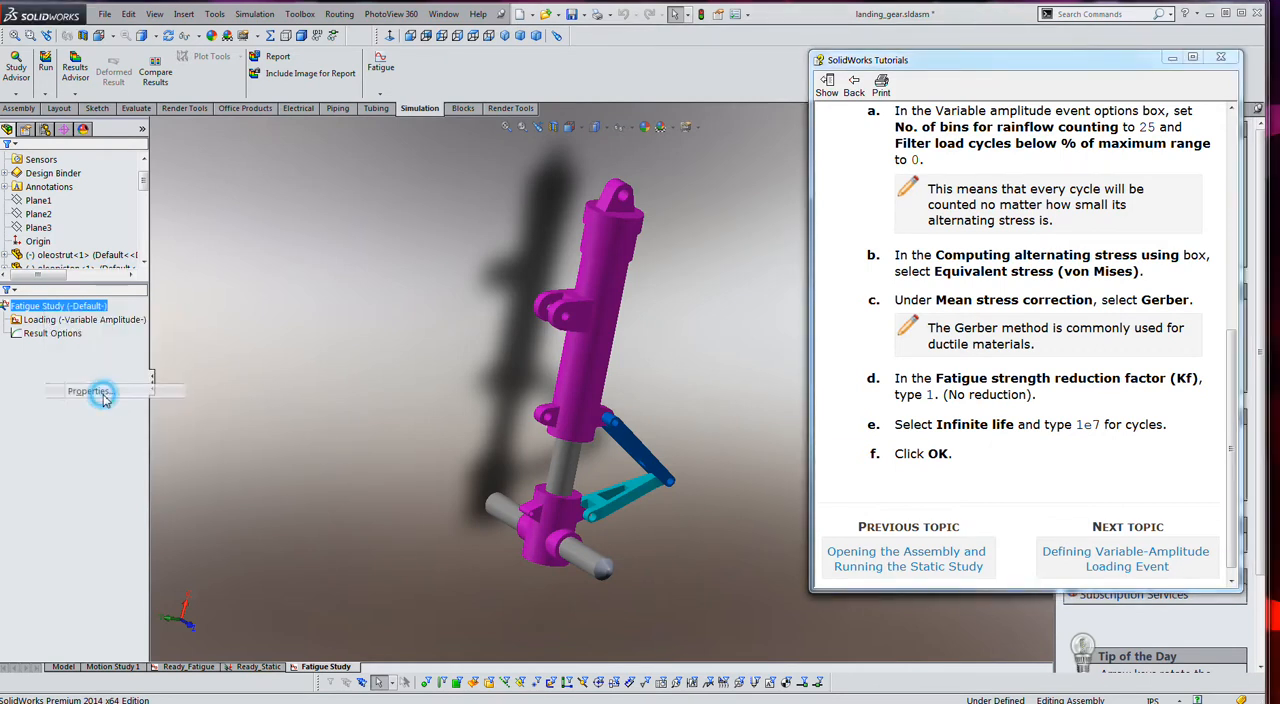
pyautogui.click(91, 390)
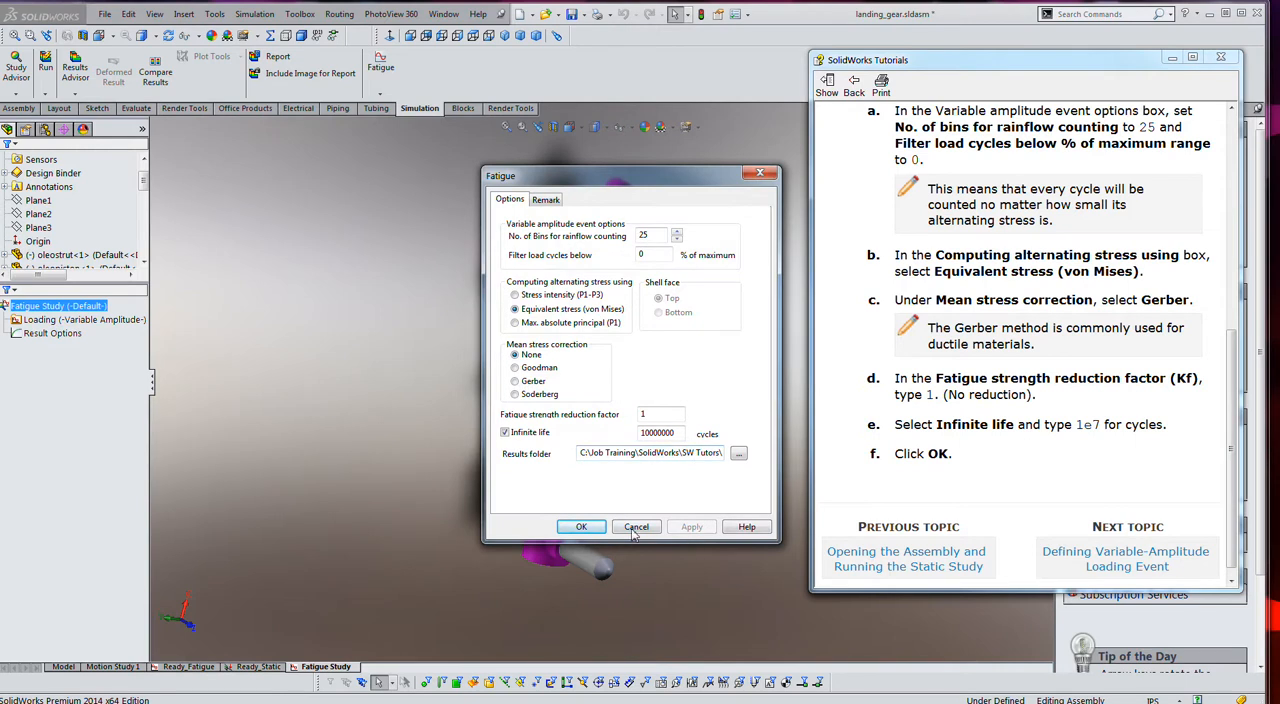
pyautogui.click(591, 530)
pyautogui.scroll(-1, 943, 457)
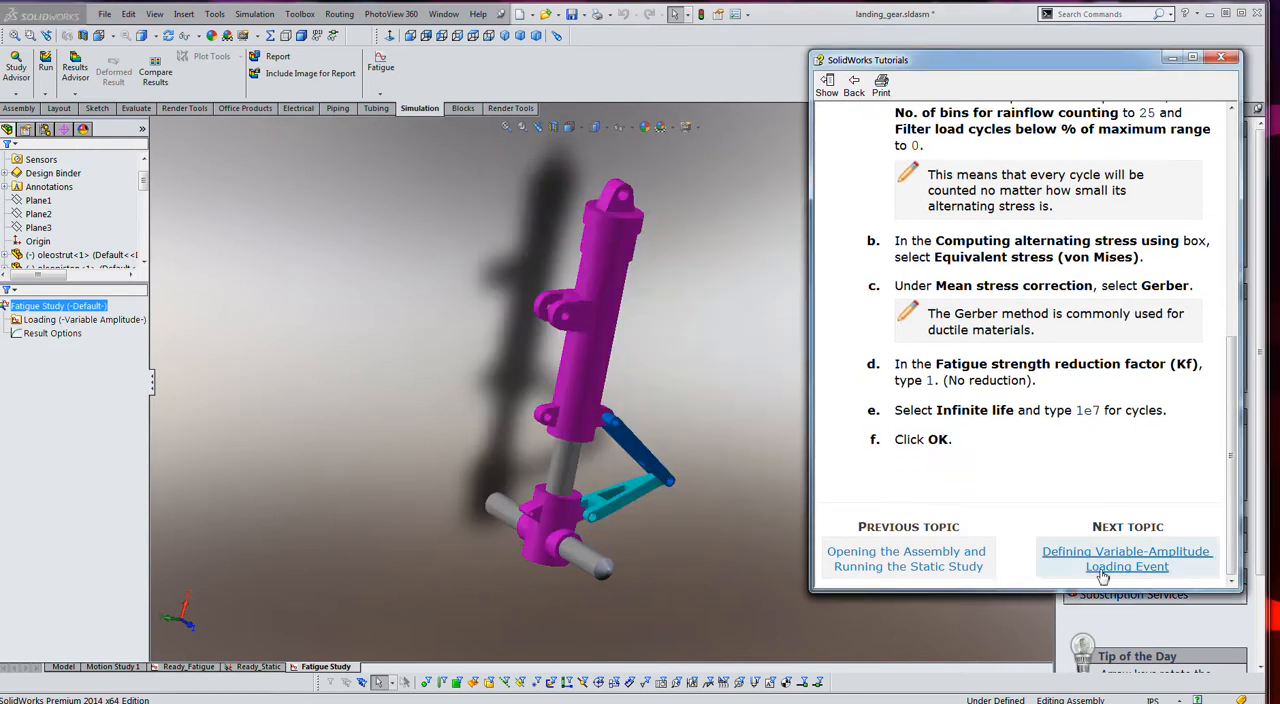
pyautogui.click(1102, 568)
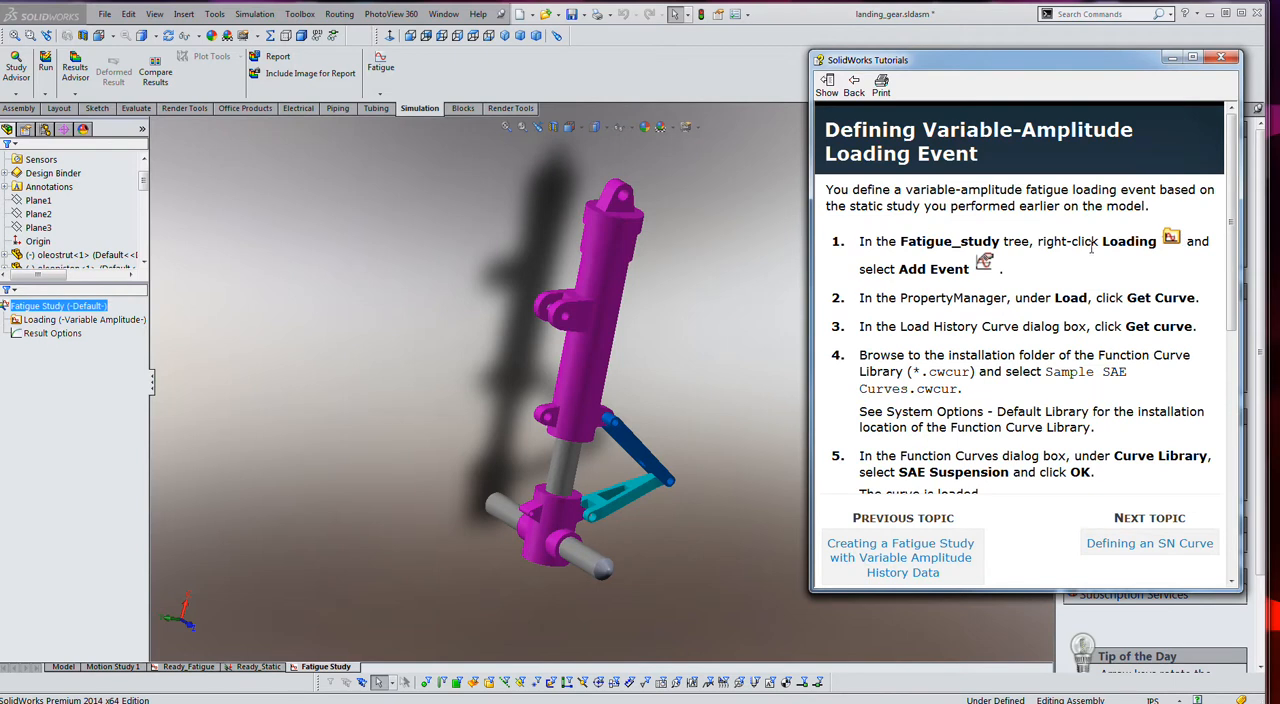
# Step: Add a variable-amplitude event to the Fatigue Study loading and start browsing for a load history curve file
pyautogui.rightClick(31, 319)
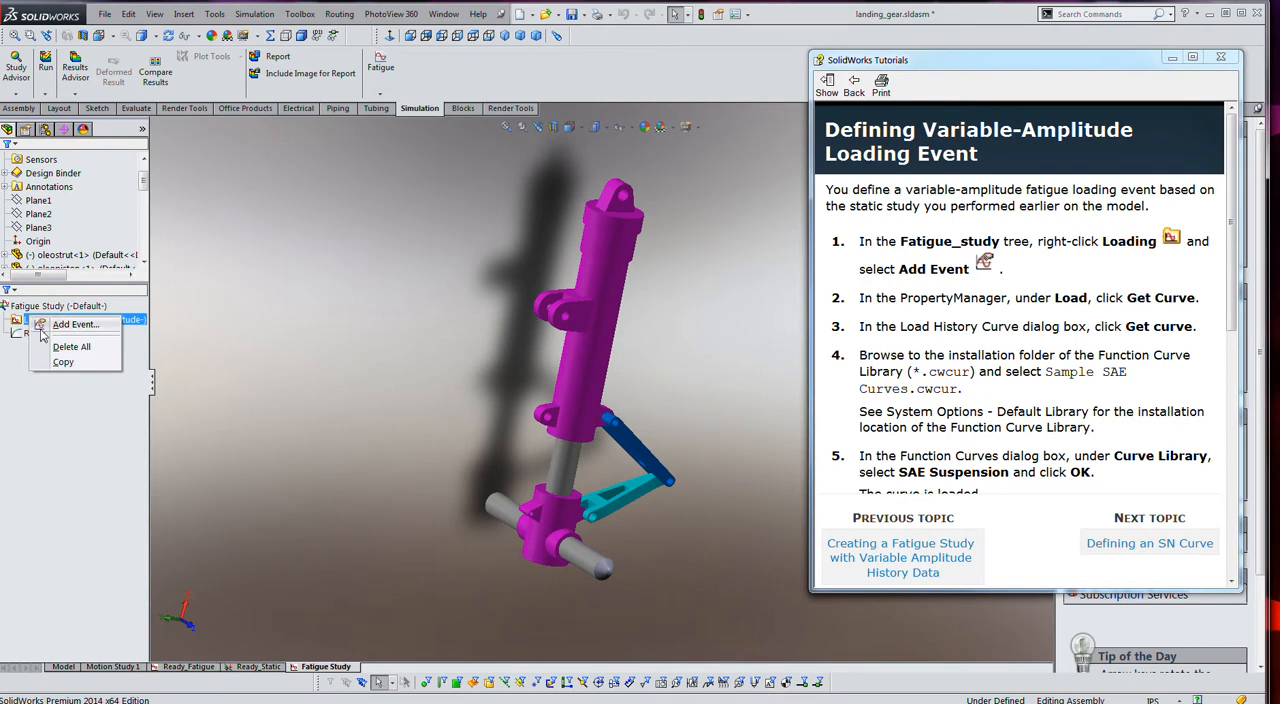
pyautogui.click(70, 325)
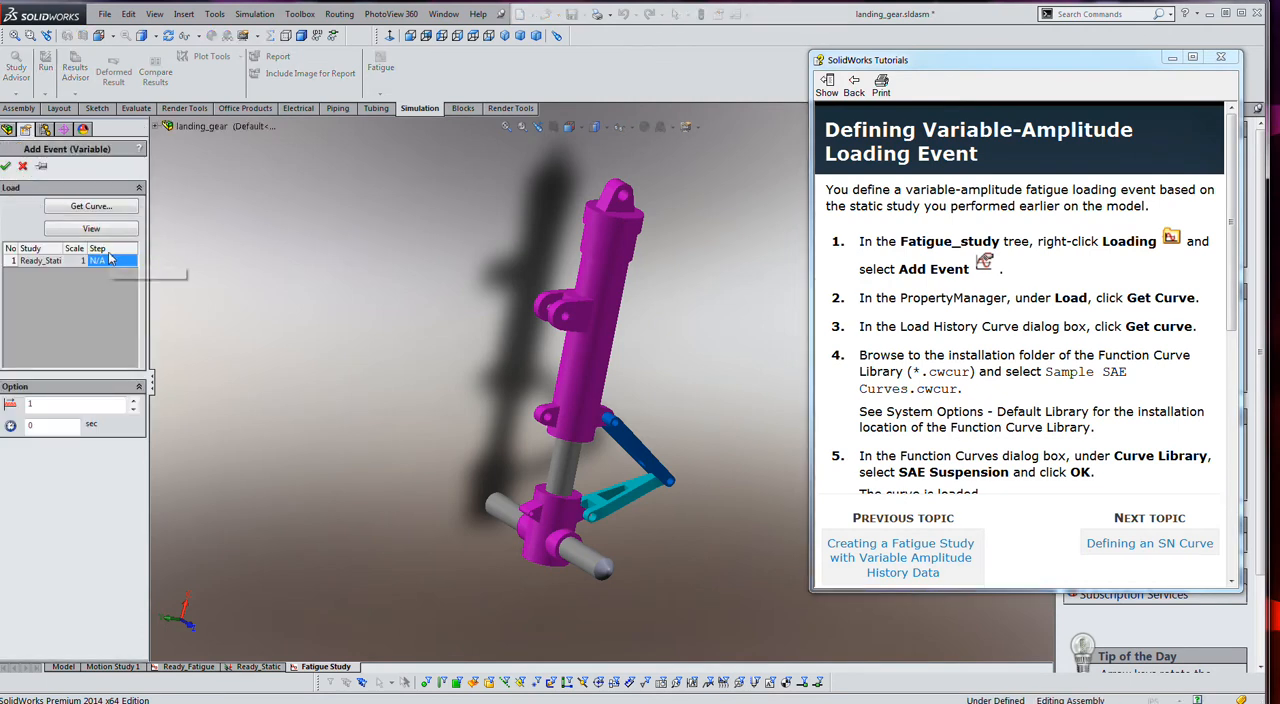
pyautogui.click(113, 209)
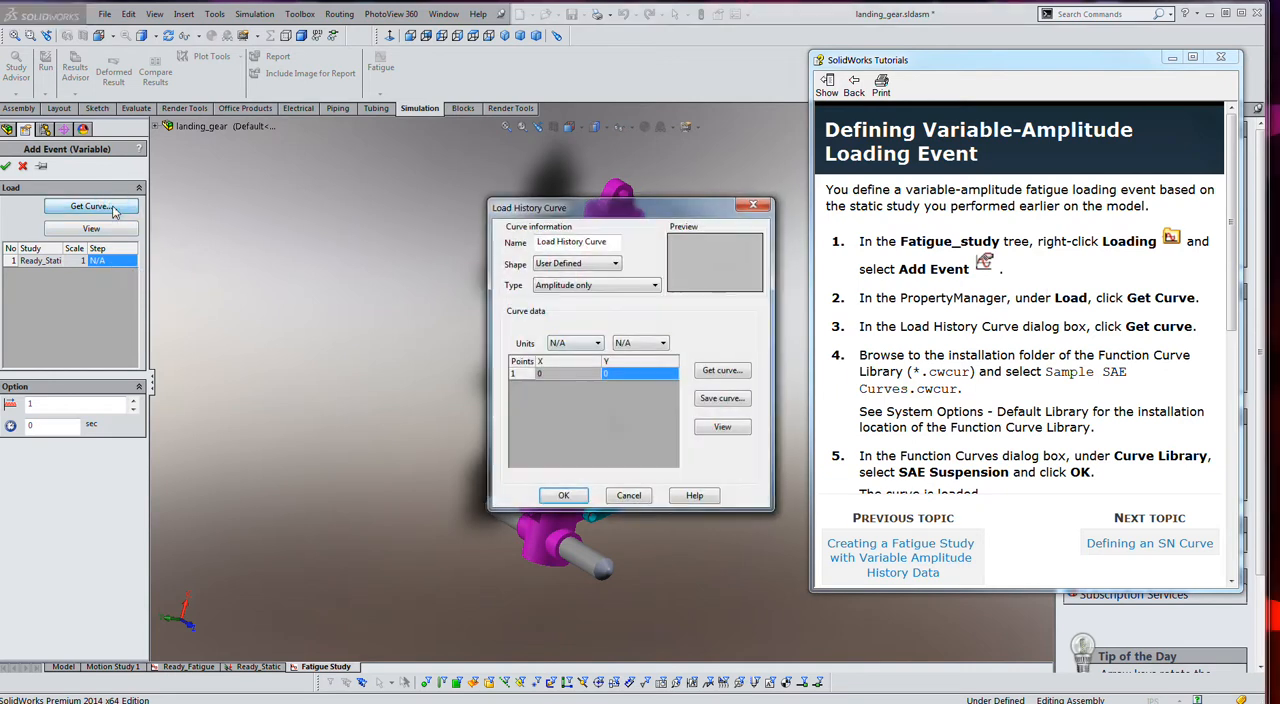
pyautogui.click(645, 499)
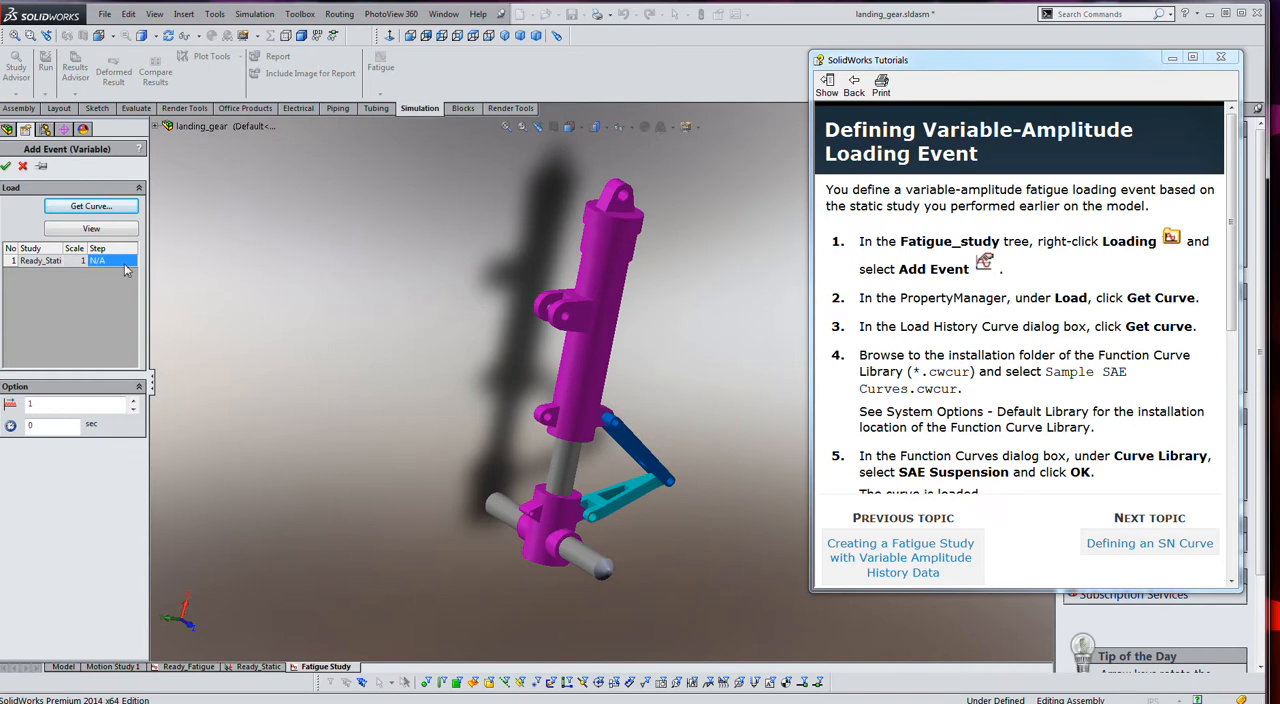
pyautogui.click(62, 207)
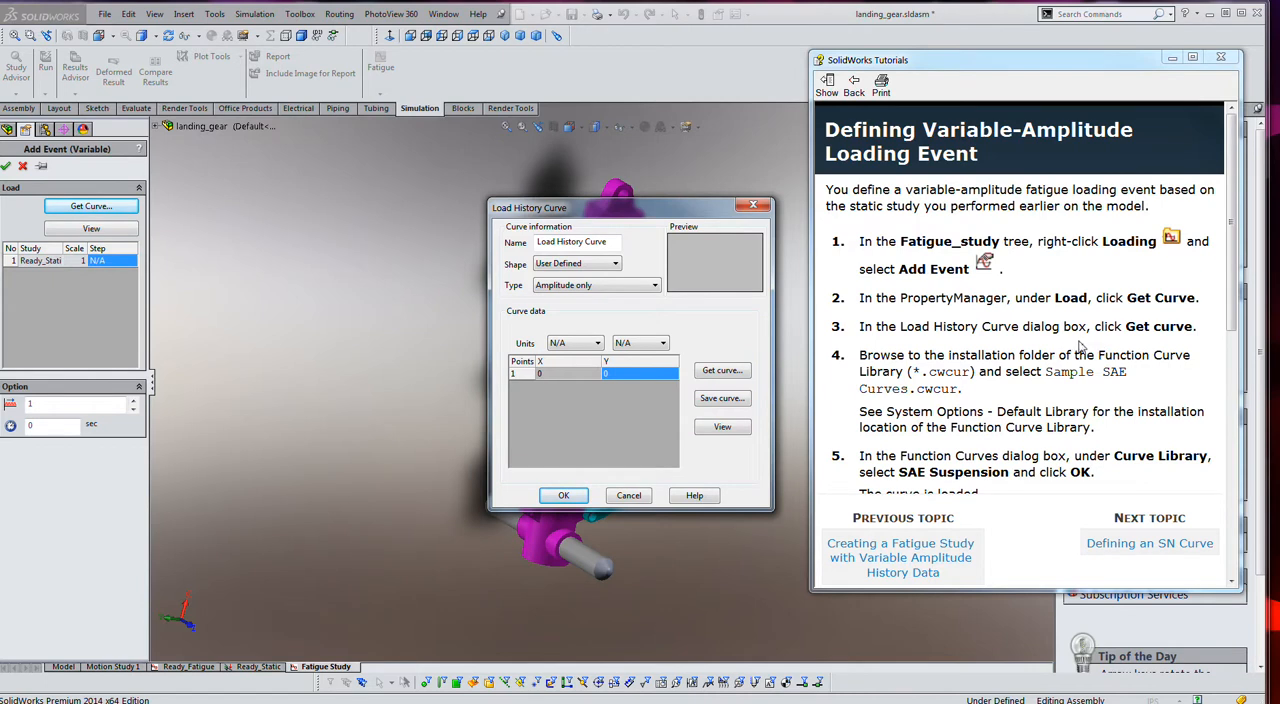
pyautogui.click(721, 372)
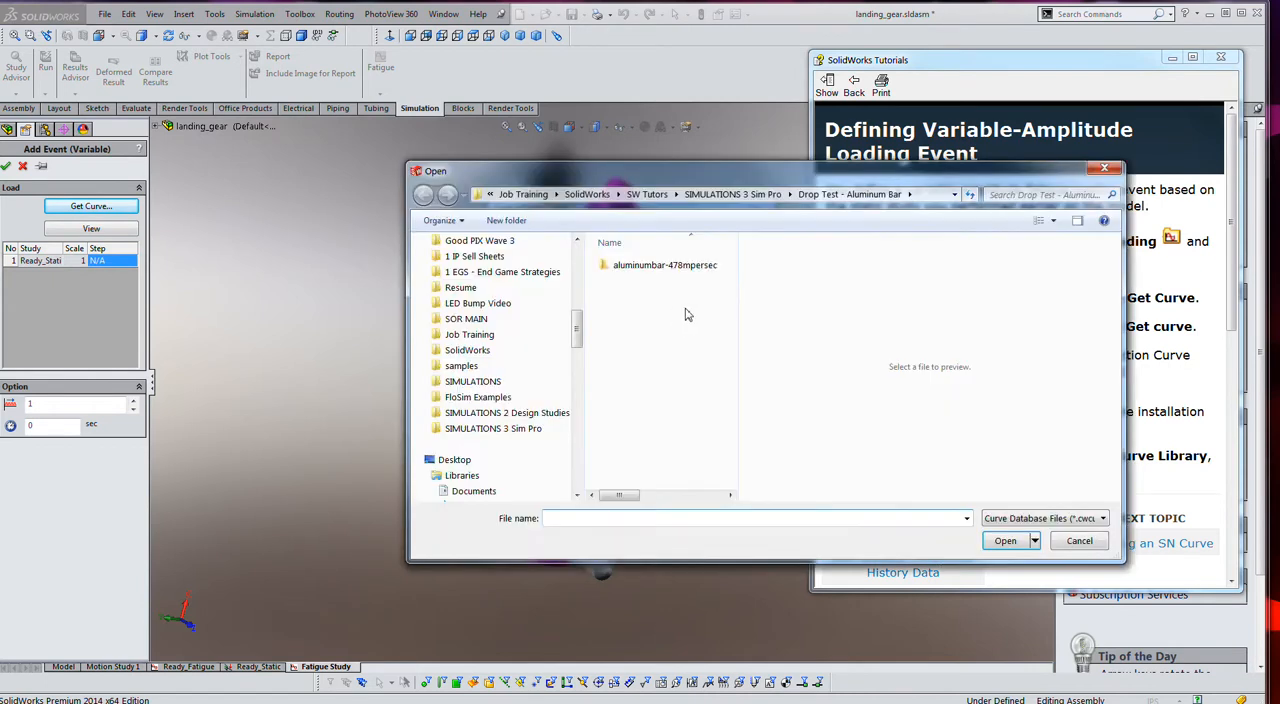
# Step: Look for the curve file in the aluminumbar-478mpersec folder and the SIMULATIONS 3 Sim Pro folder
pyautogui.moveTo(772, 182); pyautogui.dragTo(462, 189)
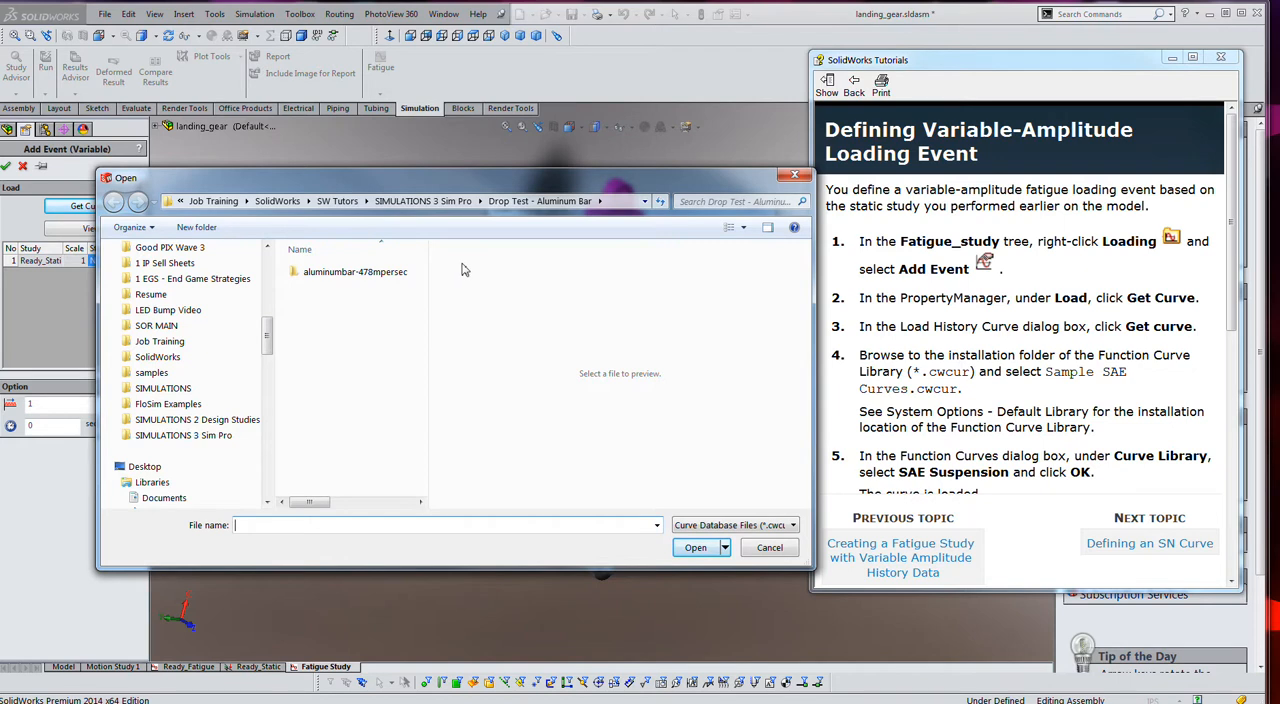
pyautogui.doubleClick(304, 276)
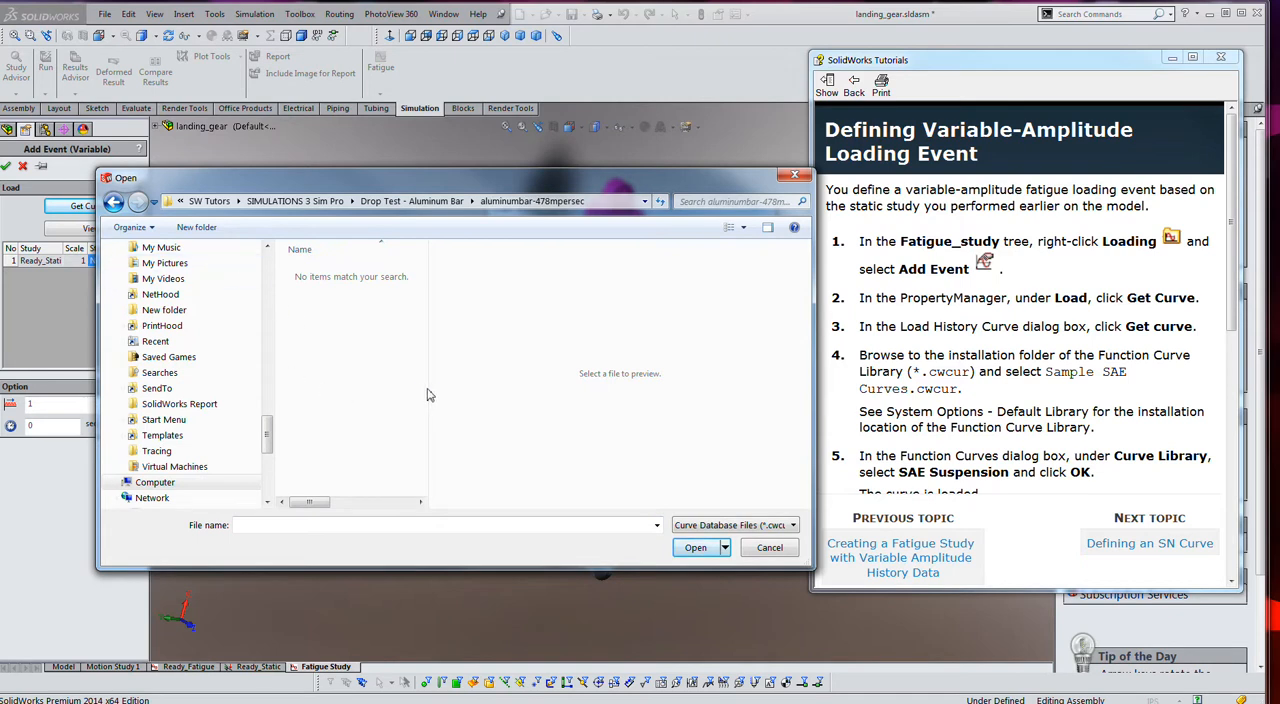
pyautogui.moveTo(429, 388); pyautogui.dragTo(652, 388)
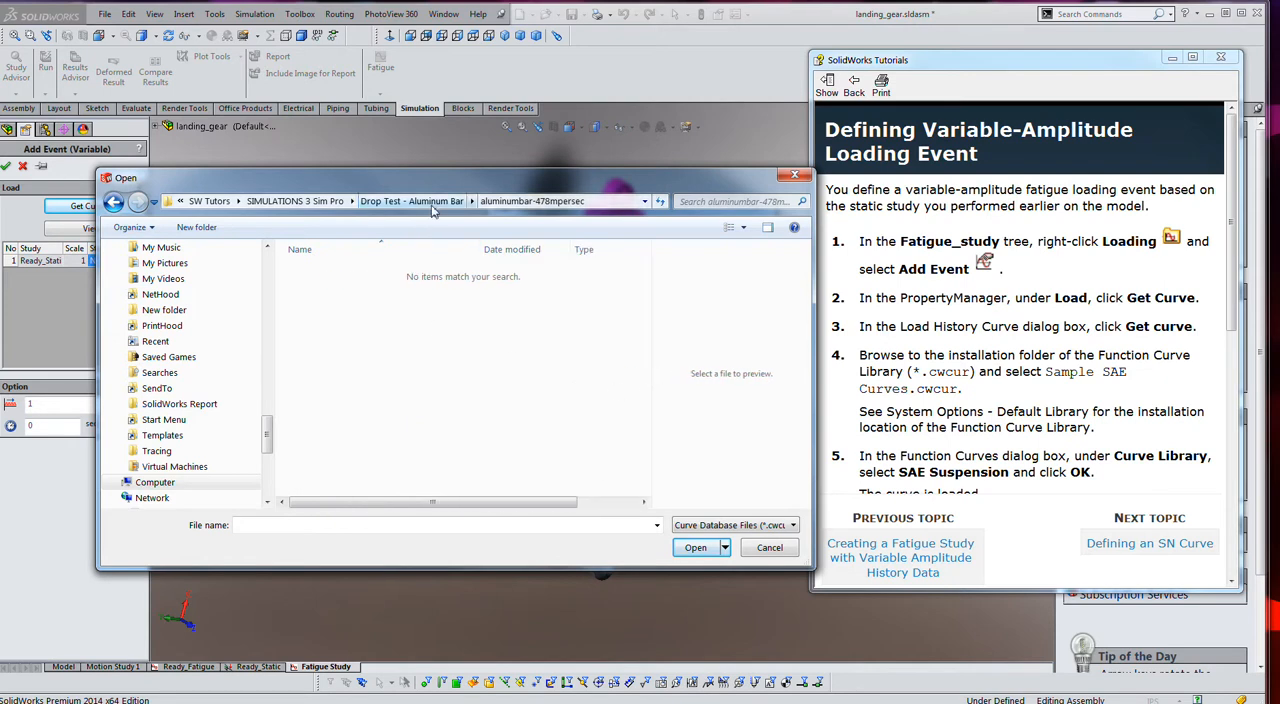
pyautogui.click(308, 203)
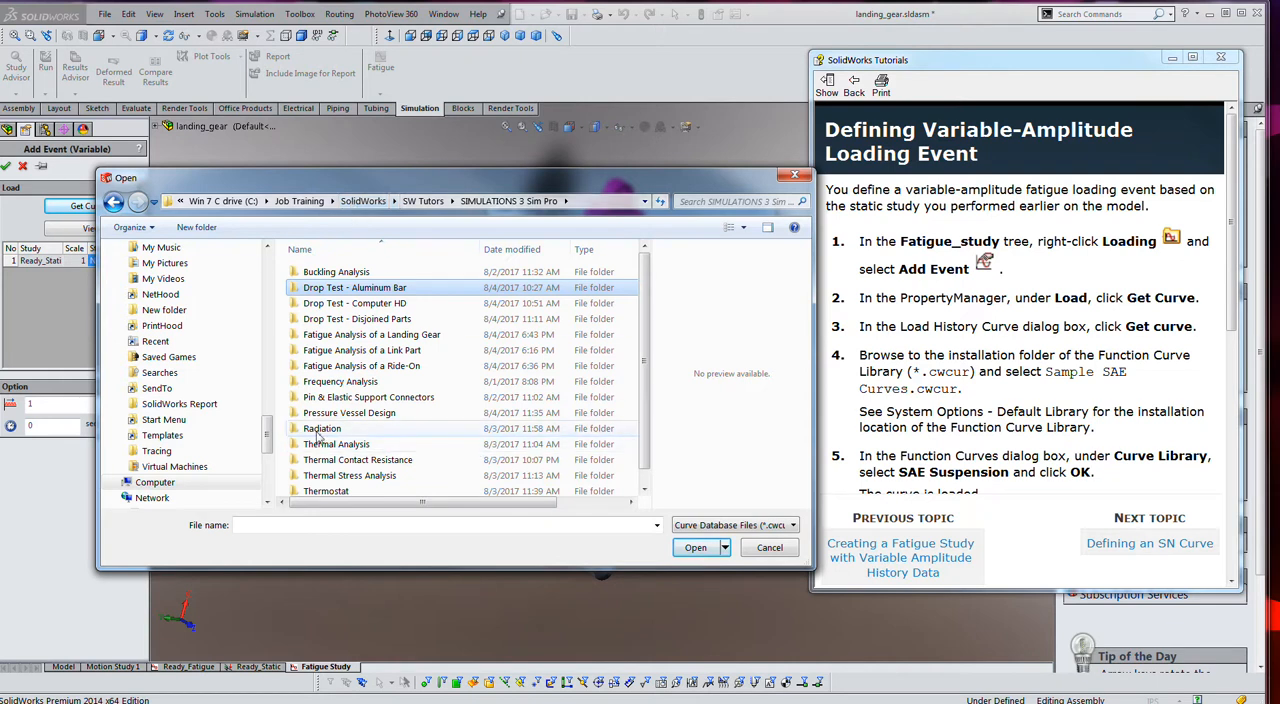
# Step: Go to the SolidWorks Corp folder on the D: drive by way of the FloSim Examples location
pyautogui.click(278, 438)
pyautogui.moveTo(267, 433); pyautogui.dragTo(277, 342)
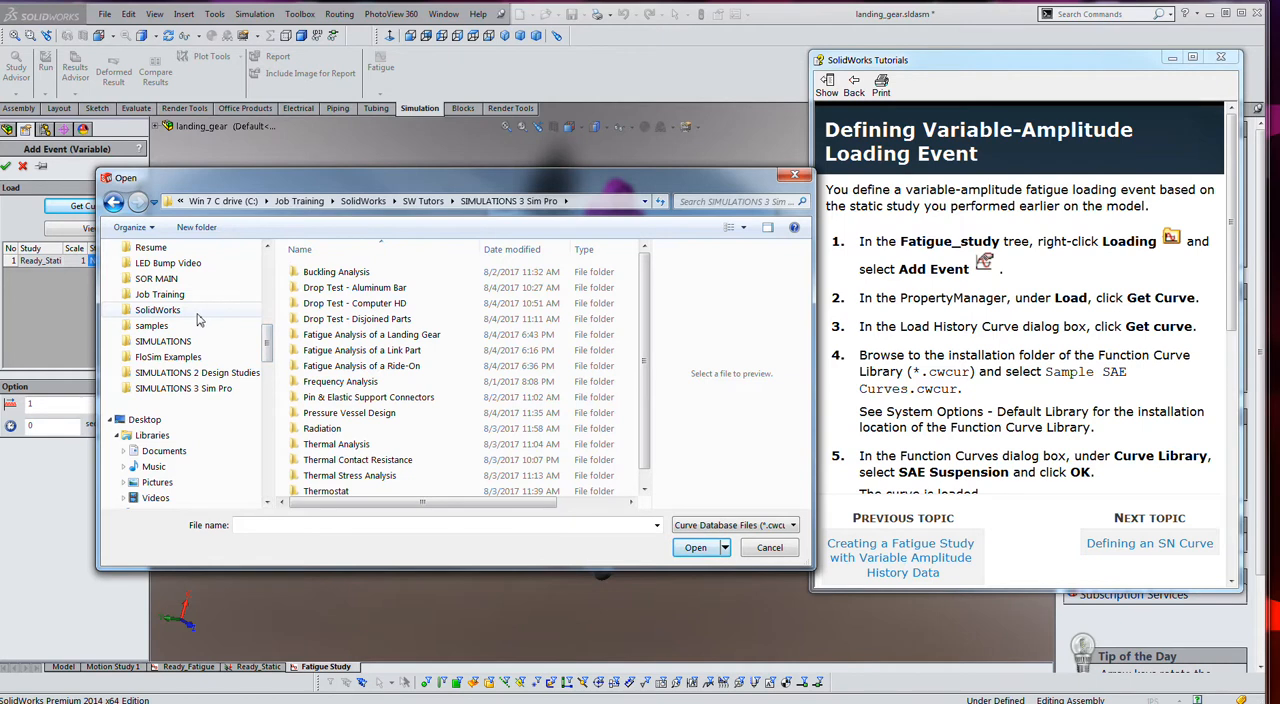
pyautogui.click(185, 362)
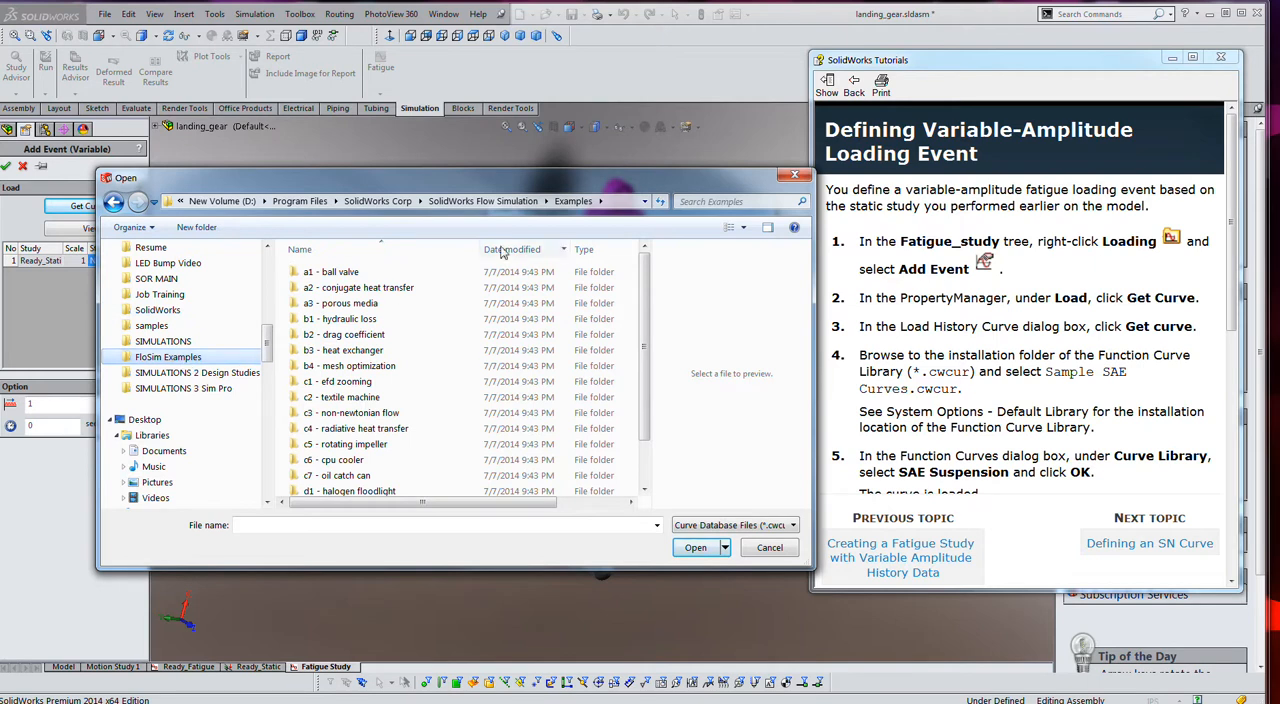
pyautogui.click(378, 201)
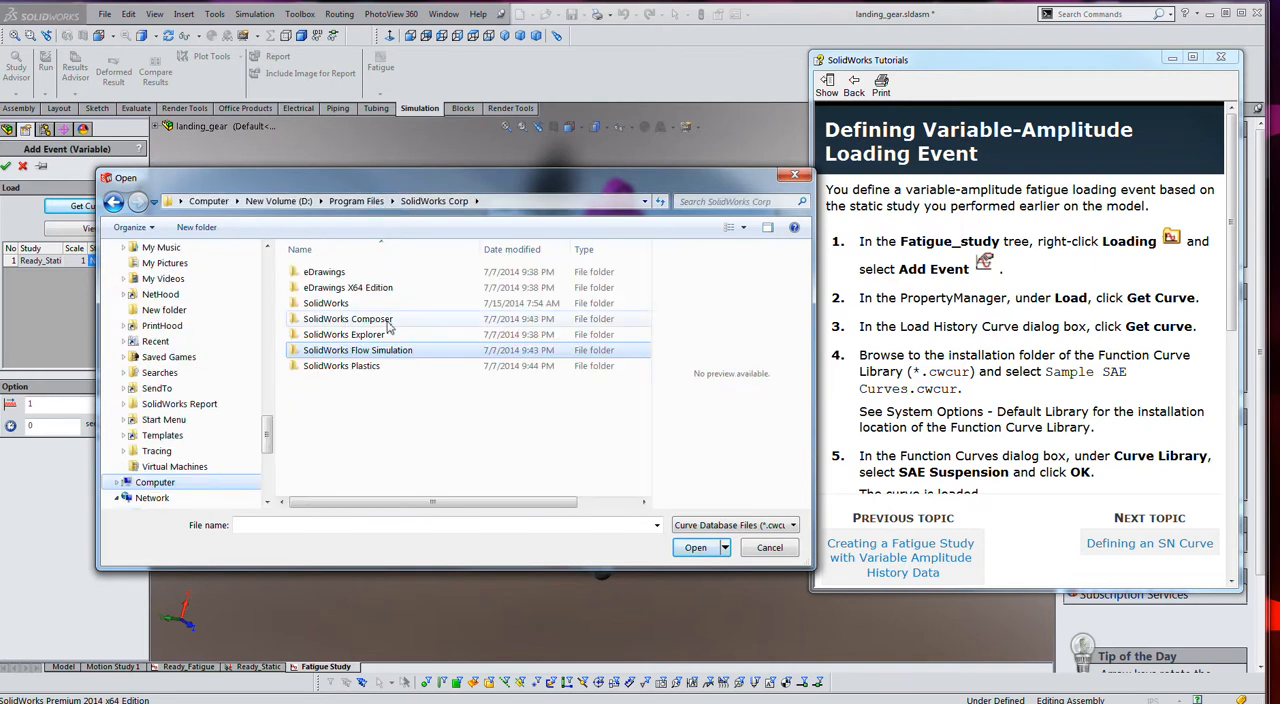
# Step: Check the SolidWorks Plastics folder and its Document subfolder for the curve file and return to SolidWorks Corp
pyautogui.doubleClick(368, 367)
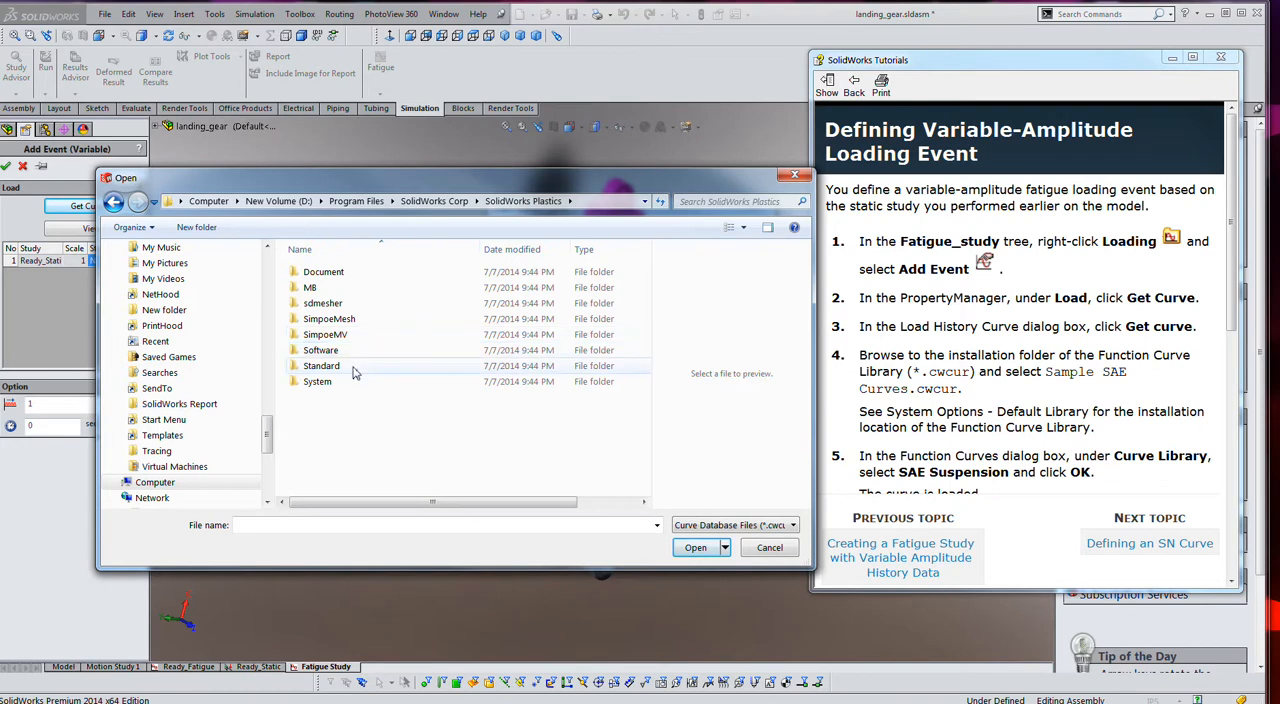
pyautogui.doubleClick(325, 272)
pyautogui.click(114, 203)
pyautogui.click(114, 203)
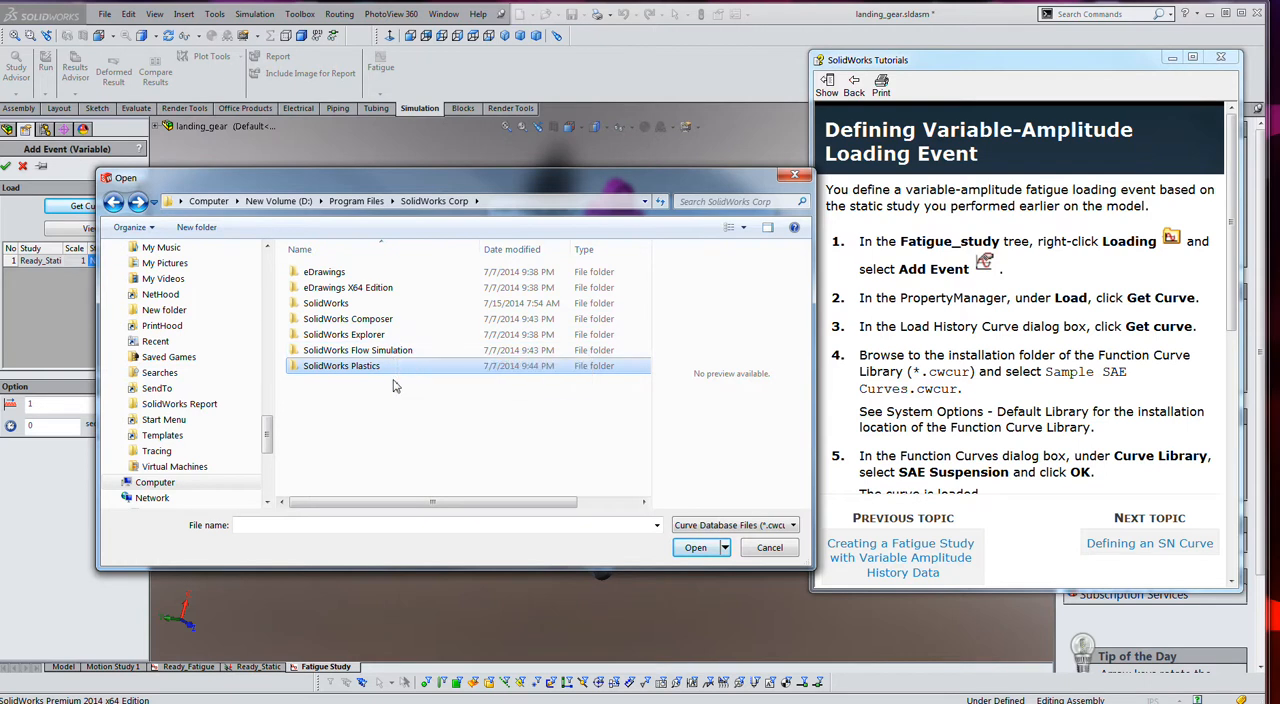
# Step: Look for the curve library file in the SolidWorks folder and its Simulation and Examples subfolders
pyautogui.doubleClick(342, 304)
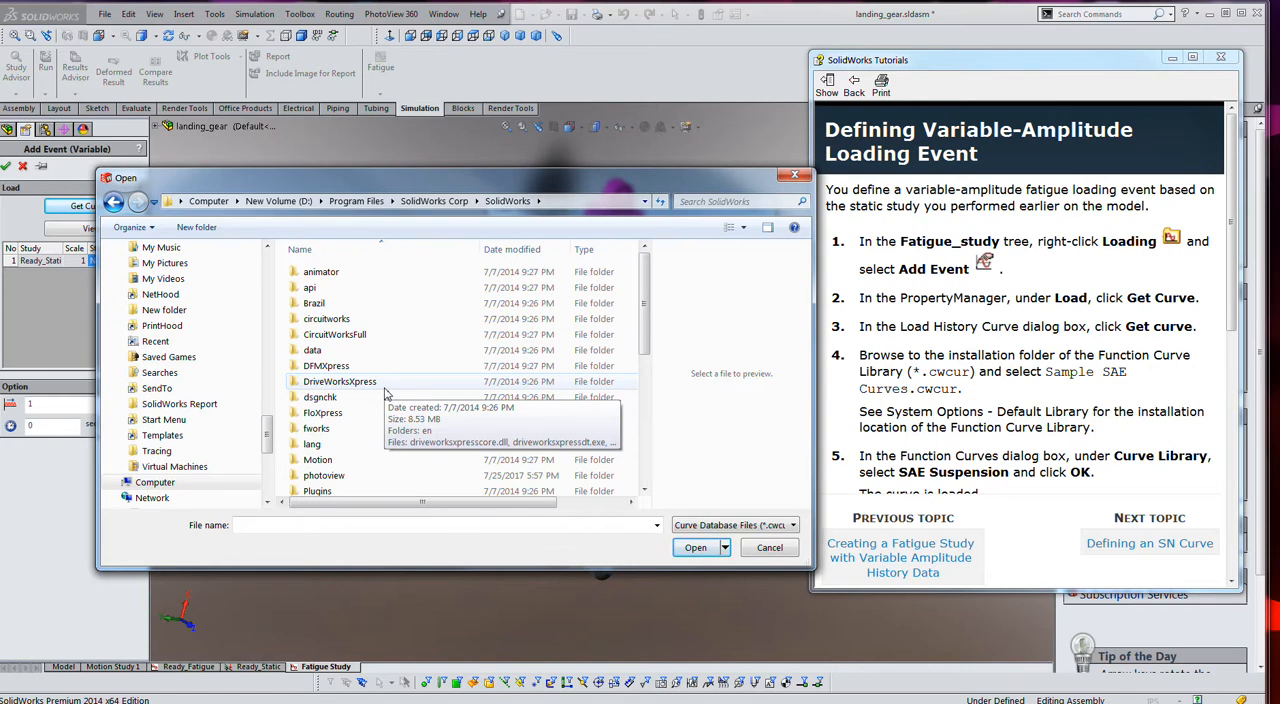
pyautogui.scroll(-3, 386, 393)
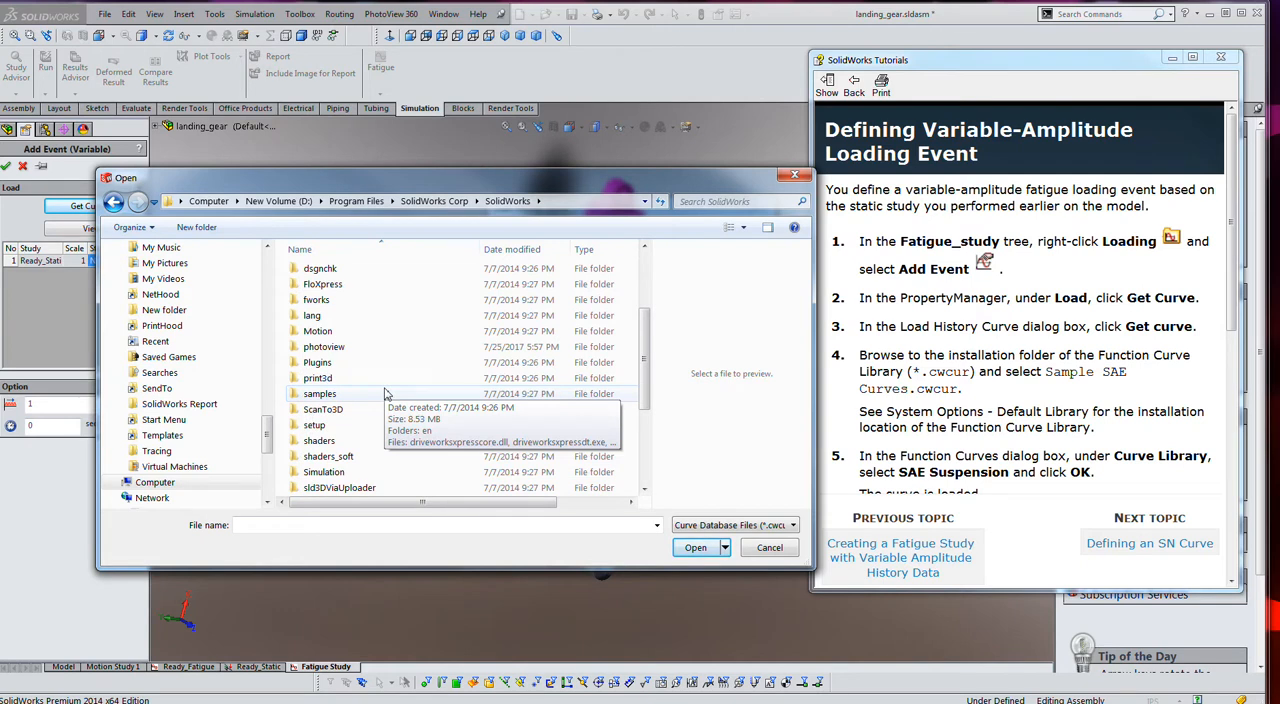
pyautogui.scroll(-1, 386, 400)
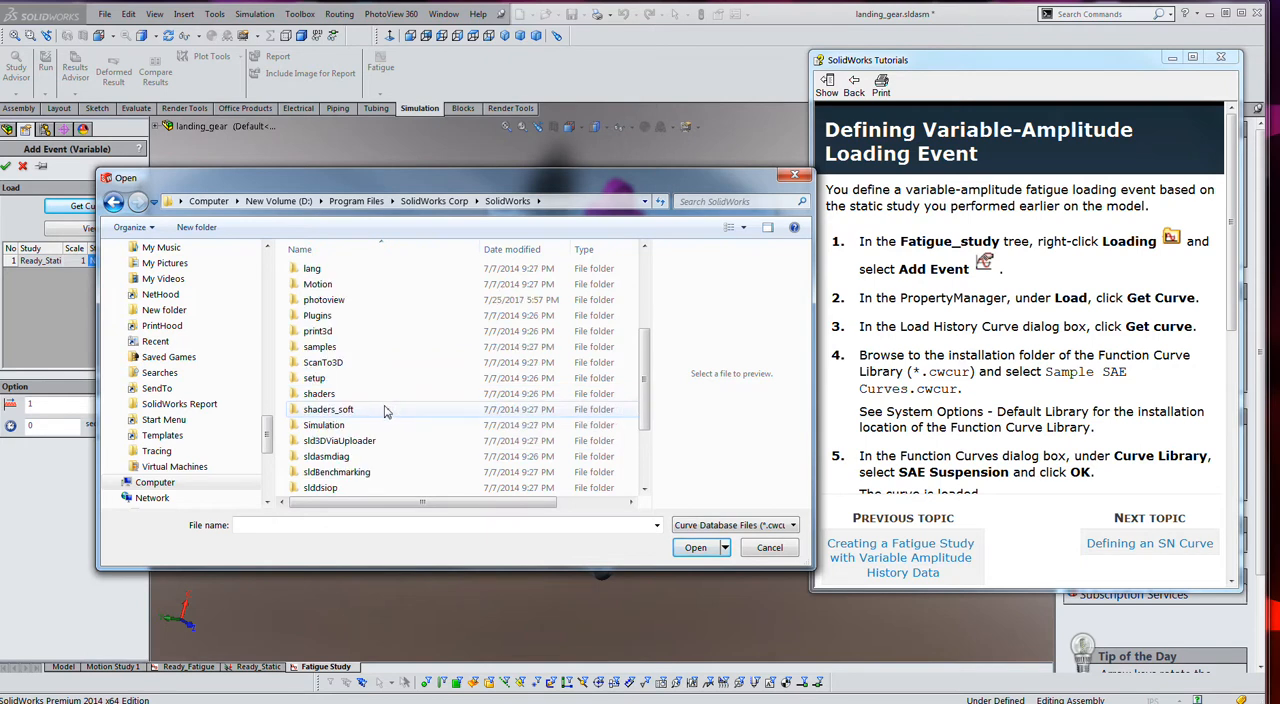
pyautogui.doubleClick(332, 425)
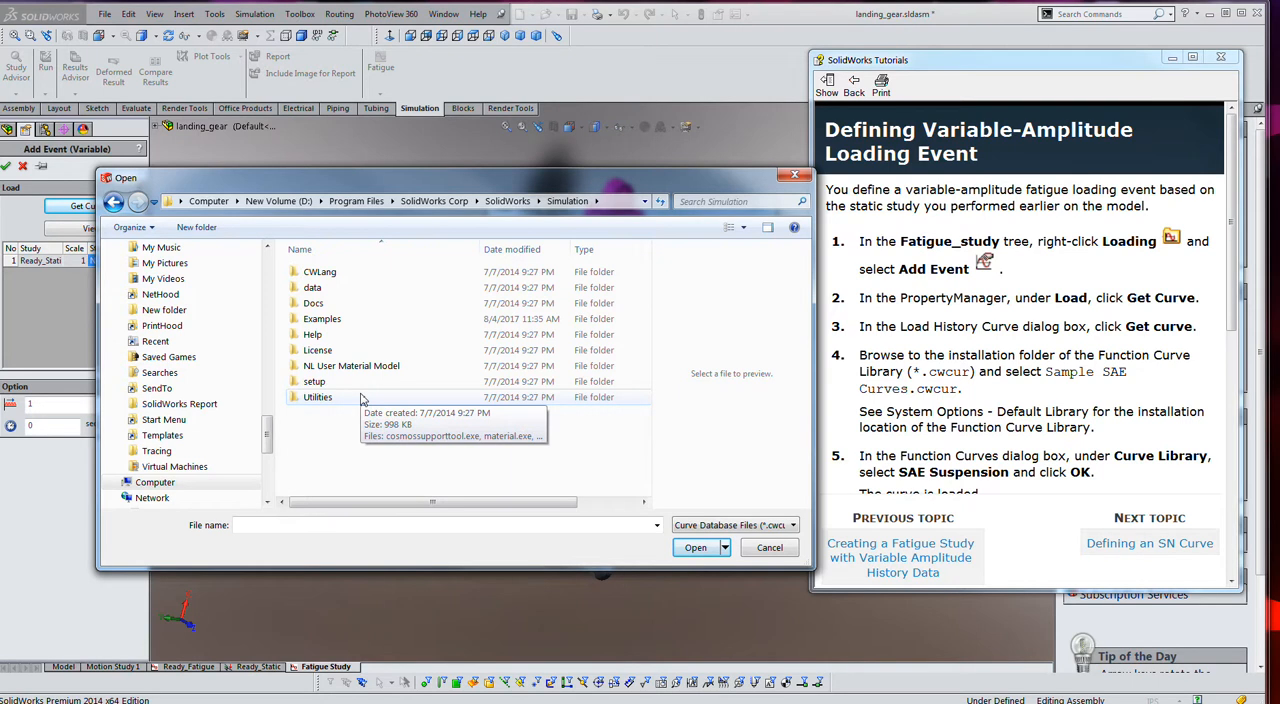
pyautogui.doubleClick(348, 320)
pyautogui.scroll(-6, 403, 402)
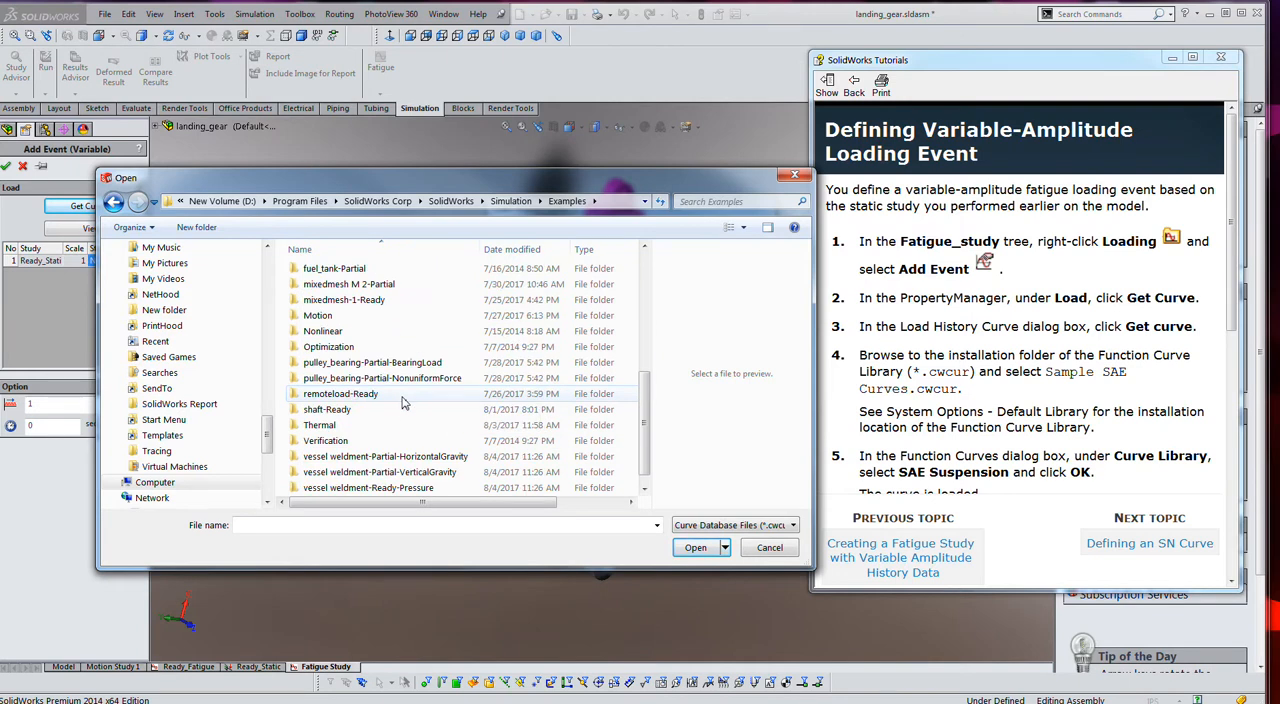
pyautogui.scroll(2, 403, 402)
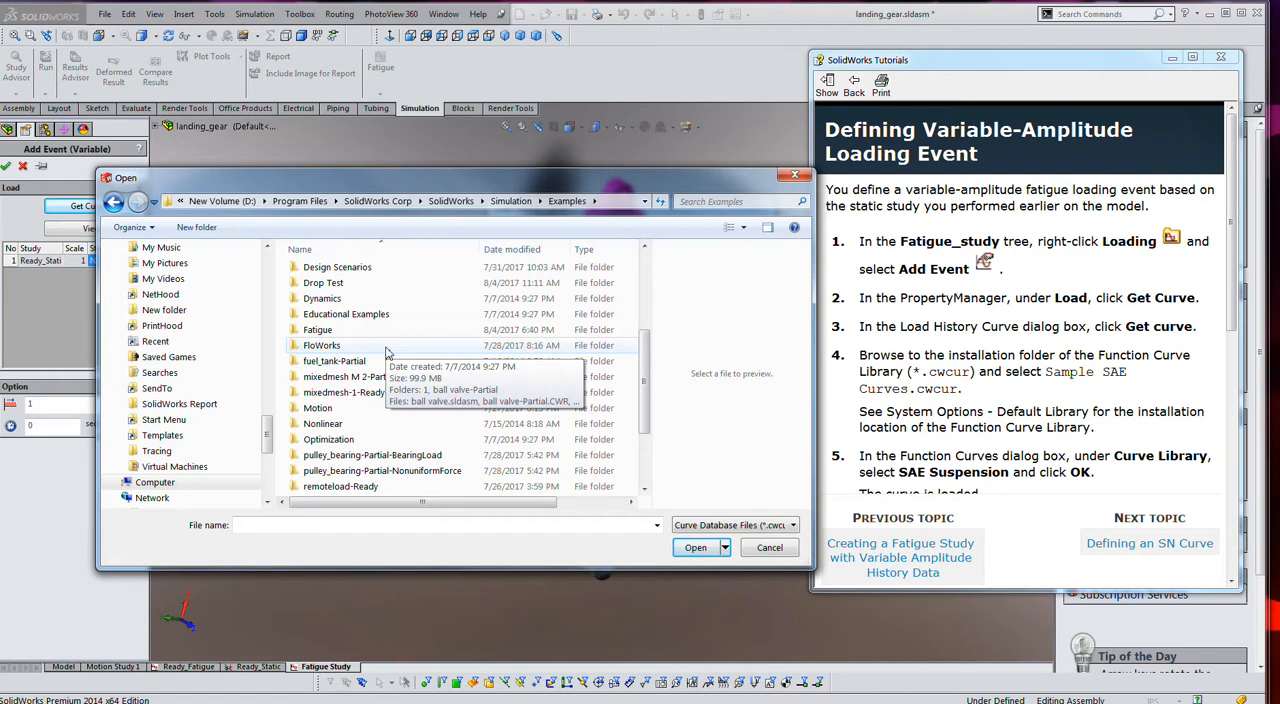
pyautogui.scroll(-3, 387, 352)
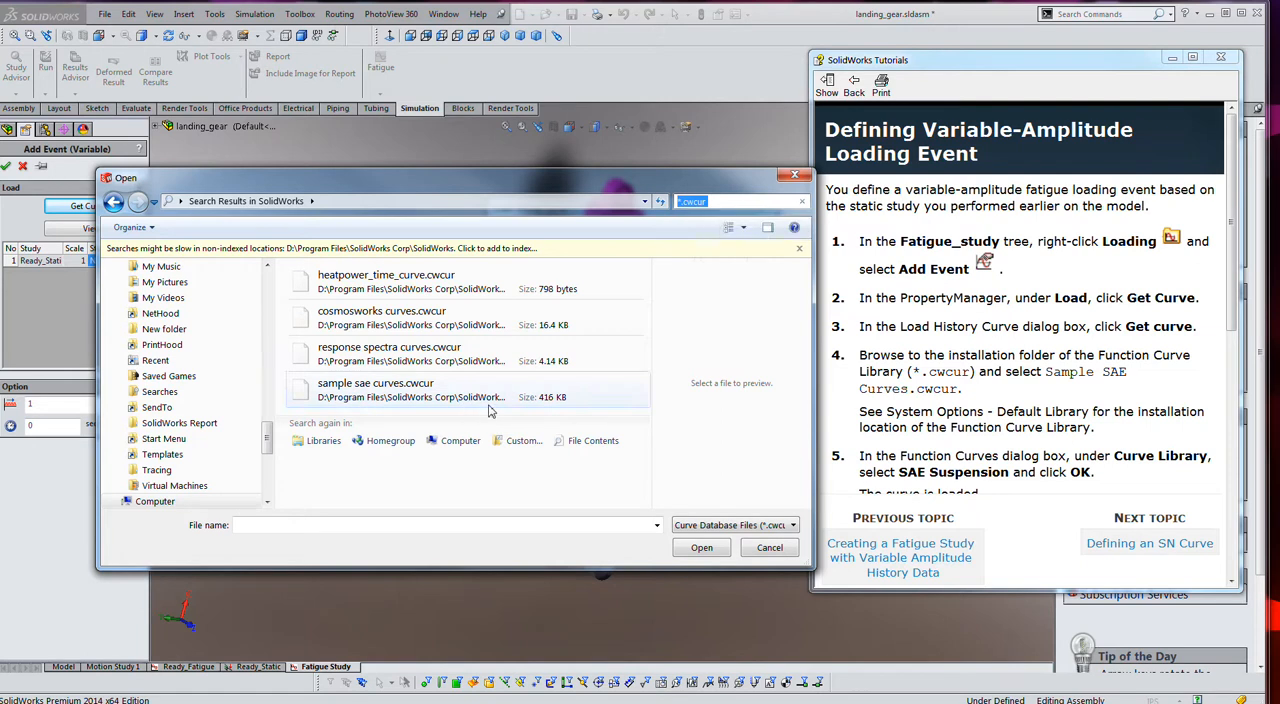
# Step: Go from the *.cwcur search results to the location of sample sae curves.cwcur and open that file
pyautogui.rightClick(424, 390)
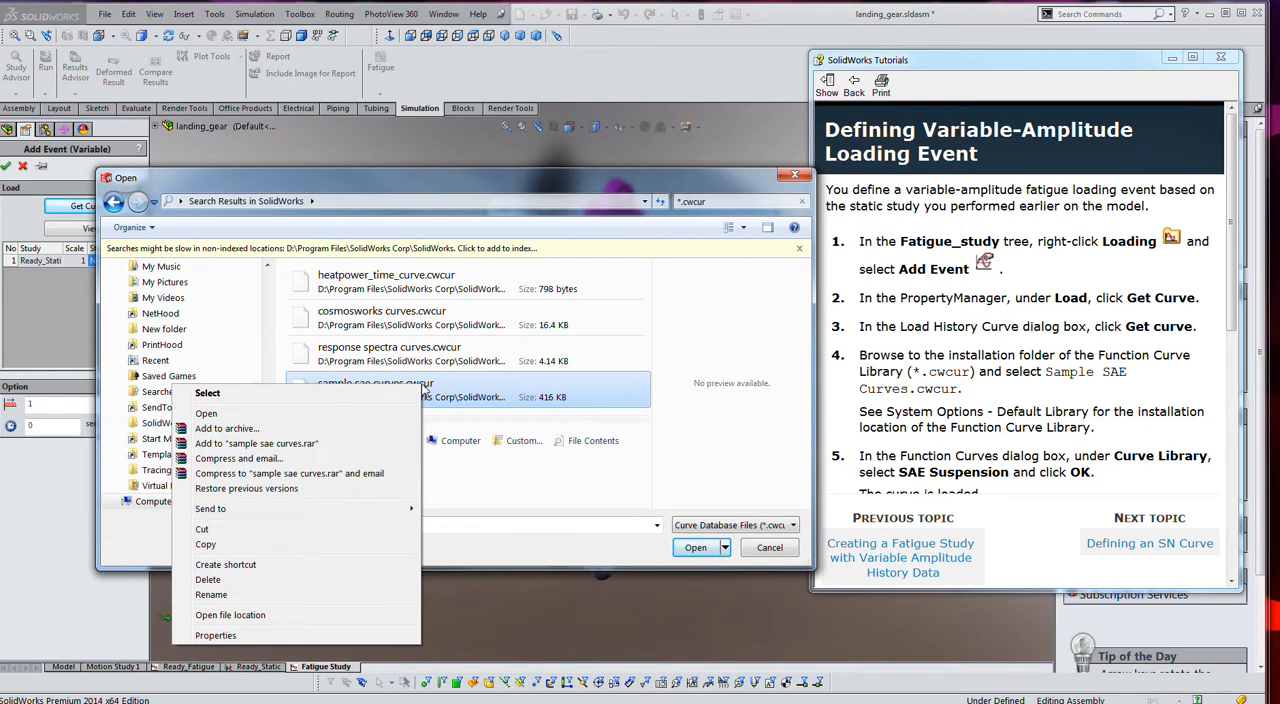
pyautogui.click(300, 615)
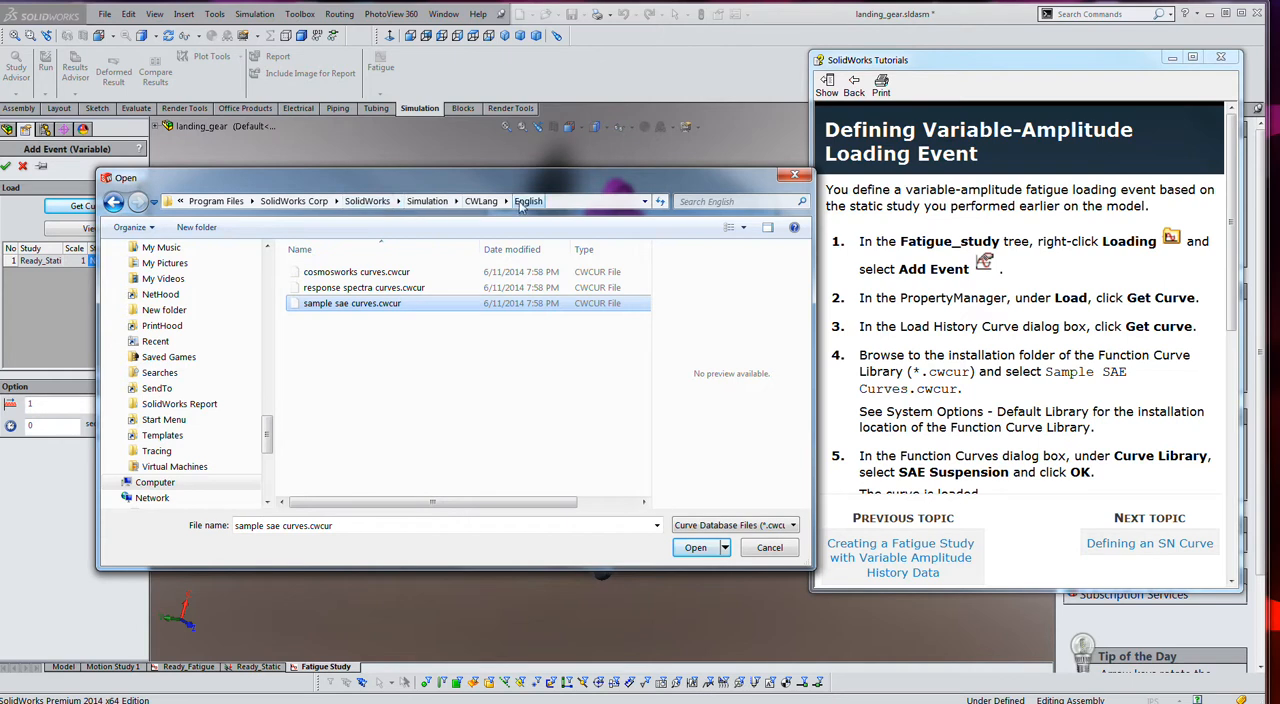
pyautogui.click(355, 308)
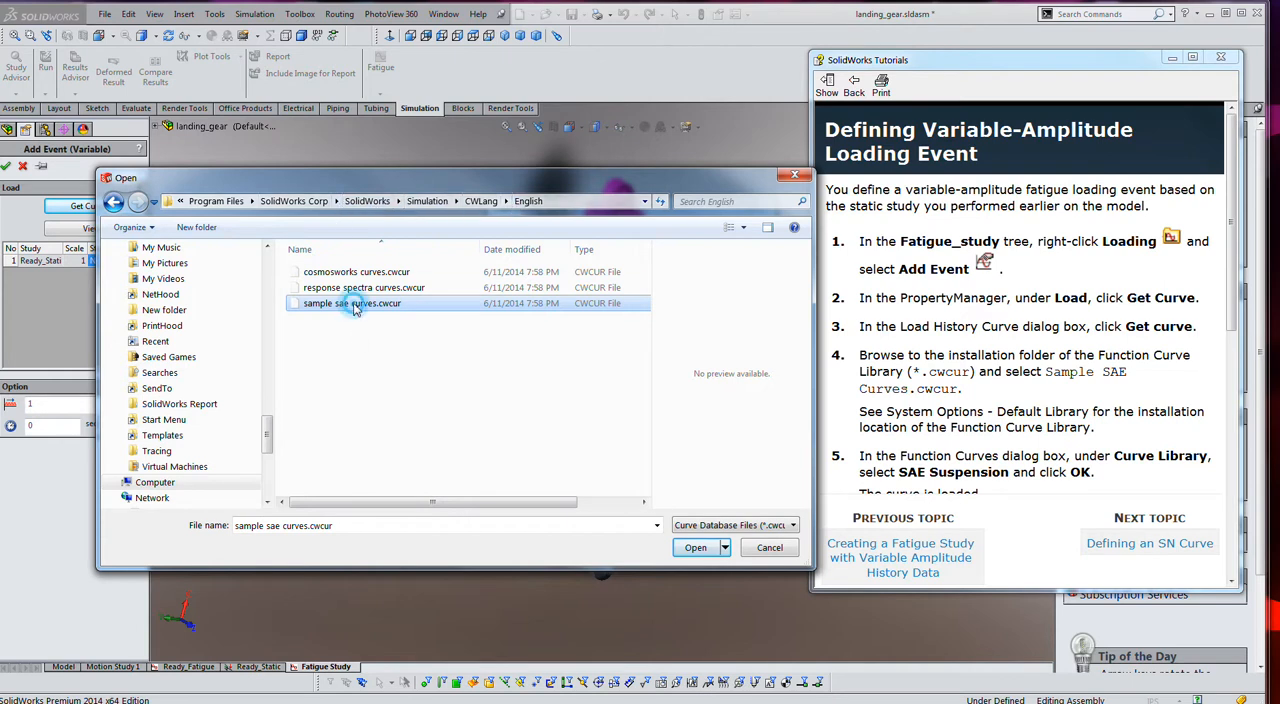
pyautogui.doubleClick(355, 308)
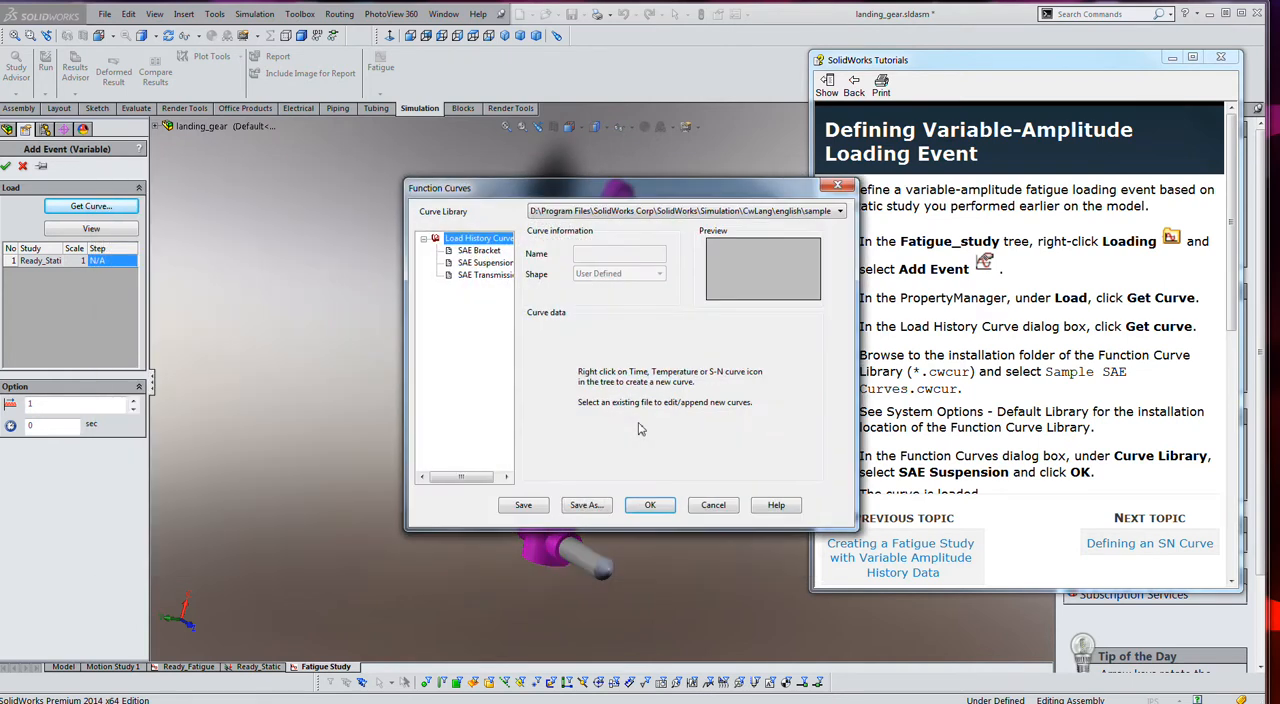
# Step: Load the SAE Suspension curve from the Load History Curve library as the event's load history
pyautogui.click(999, 431)
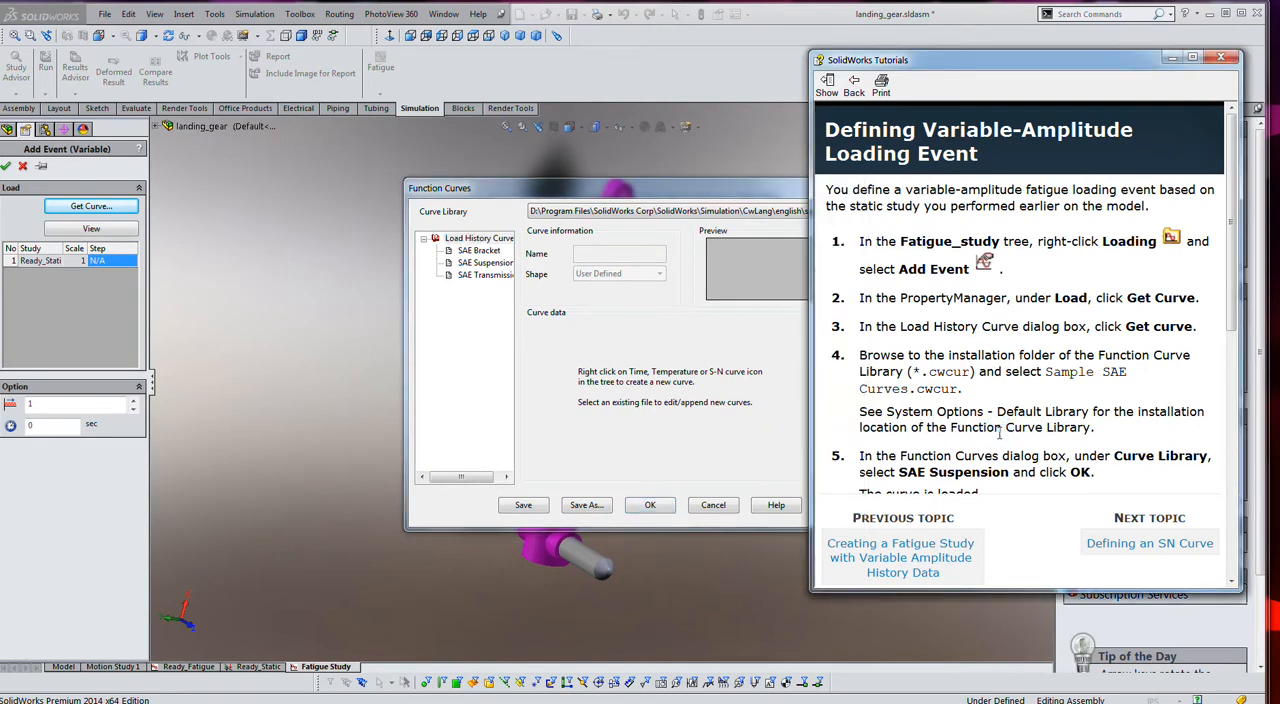
pyautogui.scroll(-3, 999, 431)
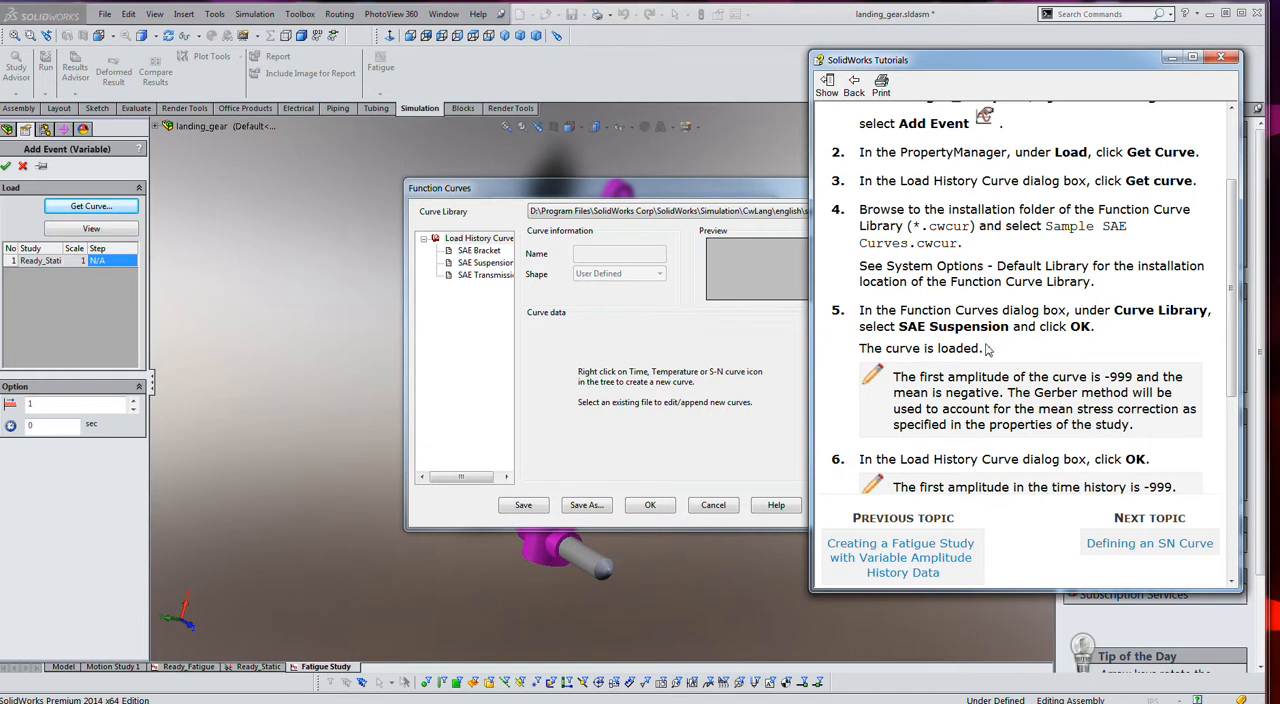
pyautogui.moveTo(752, 194); pyautogui.dragTo(632, 205)
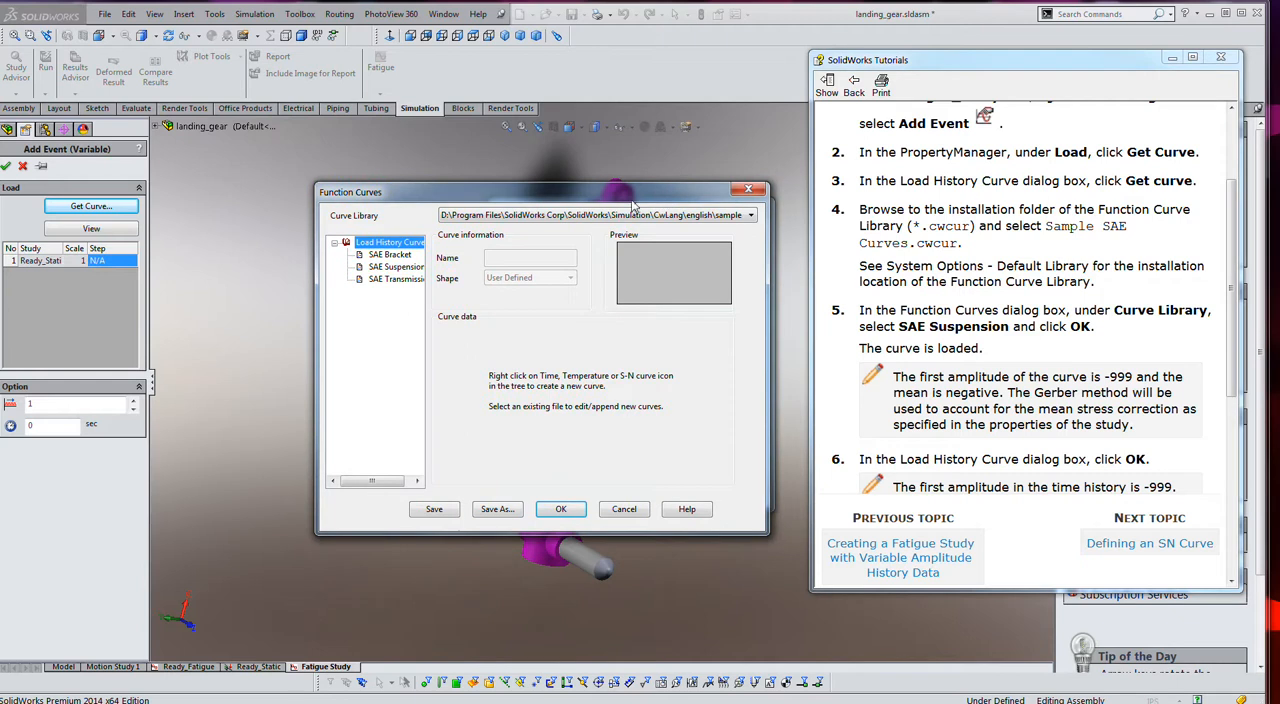
pyautogui.click(392, 267)
pyautogui.click(392, 268)
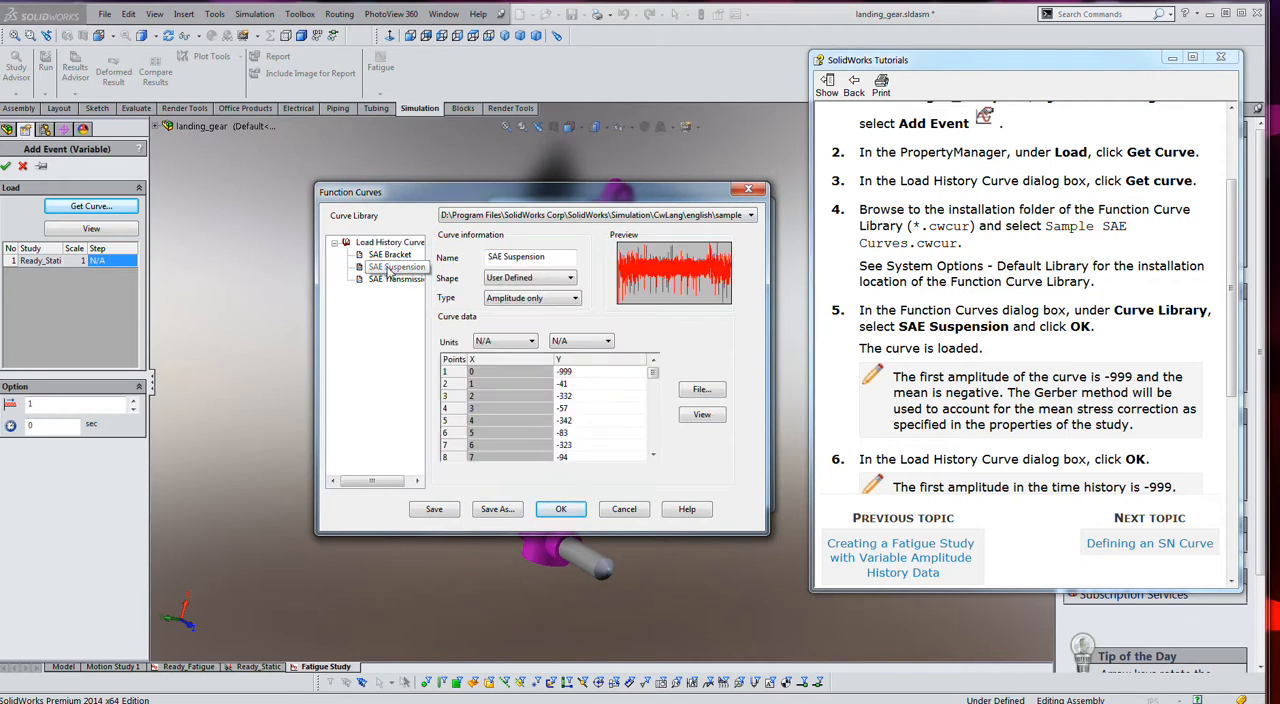
pyautogui.click(549, 511)
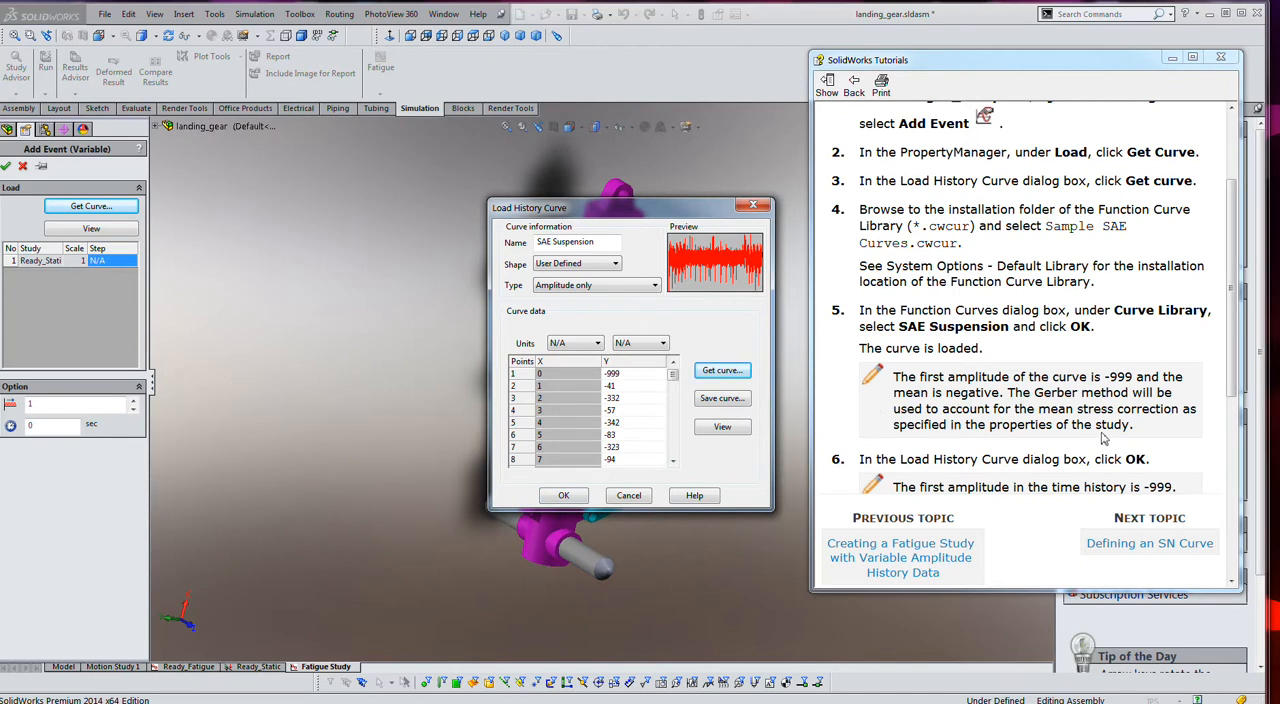
# Step: Read the tutorial's notes on the first amplitude and scale factor, and accept the load history curve
pyautogui.click(1140, 451)
pyautogui.scroll(-3, 1140, 451)
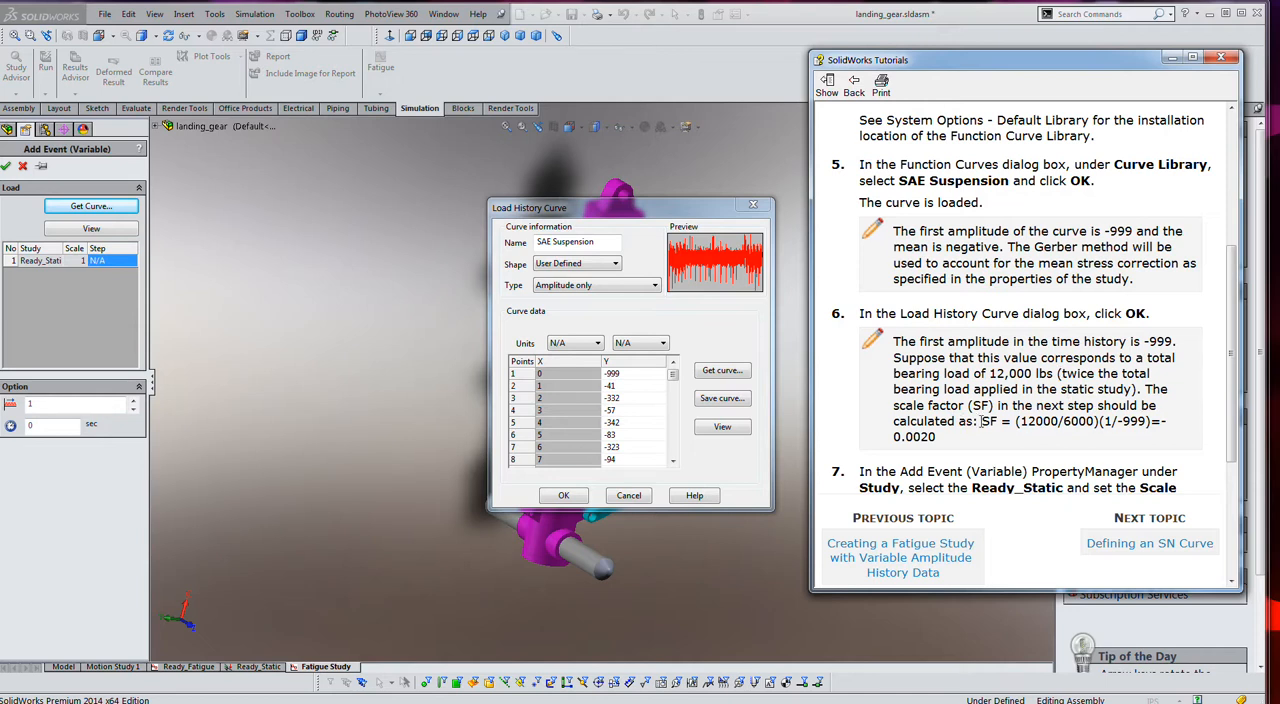
pyautogui.scroll(-3, 1106, 431)
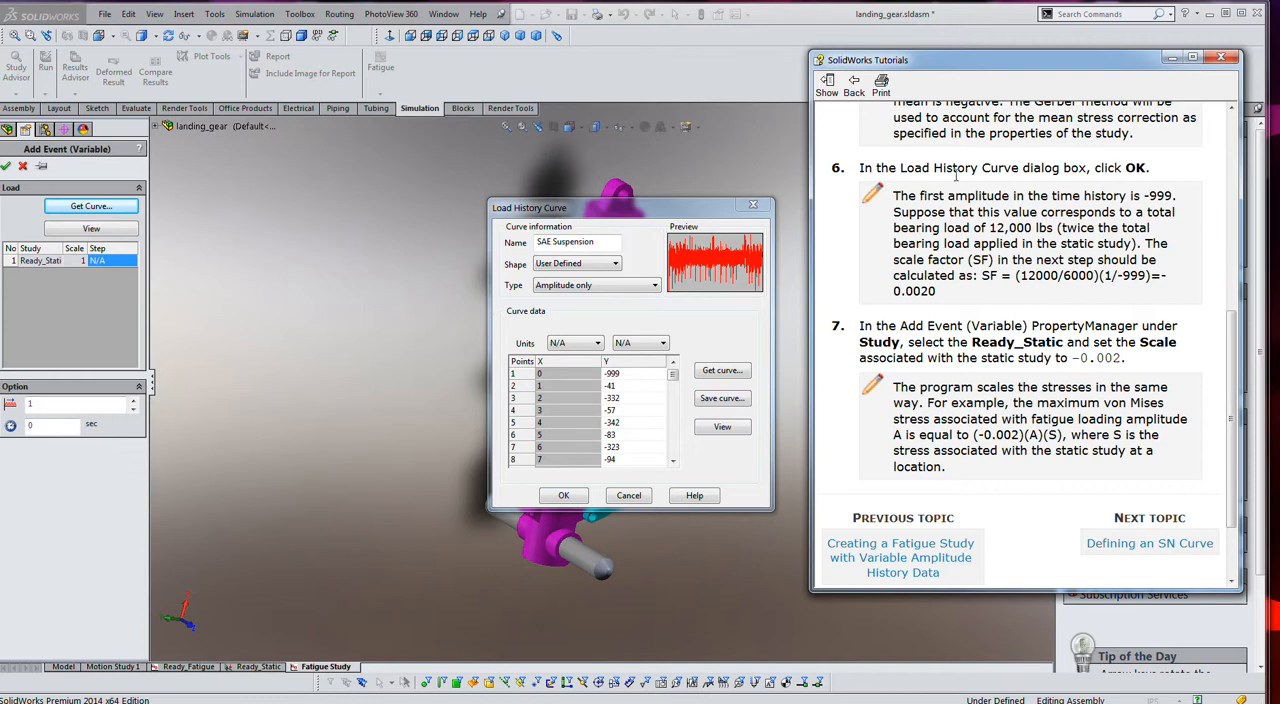
pyautogui.click(563, 495)
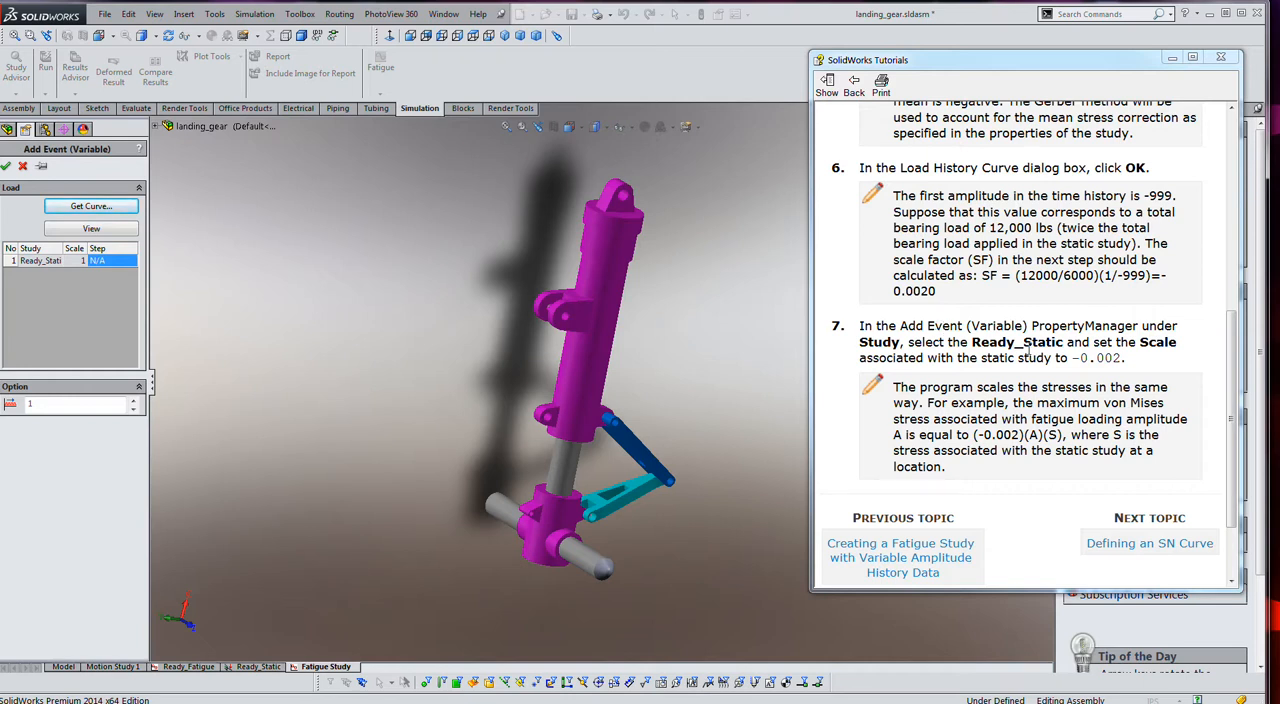
# Step: Set the scale of the Ready_Static study to -0.002 and accept the variable-amplitude event
pyautogui.click(57, 264)
pyautogui.click(57, 264)
pyautogui.click(57, 263)
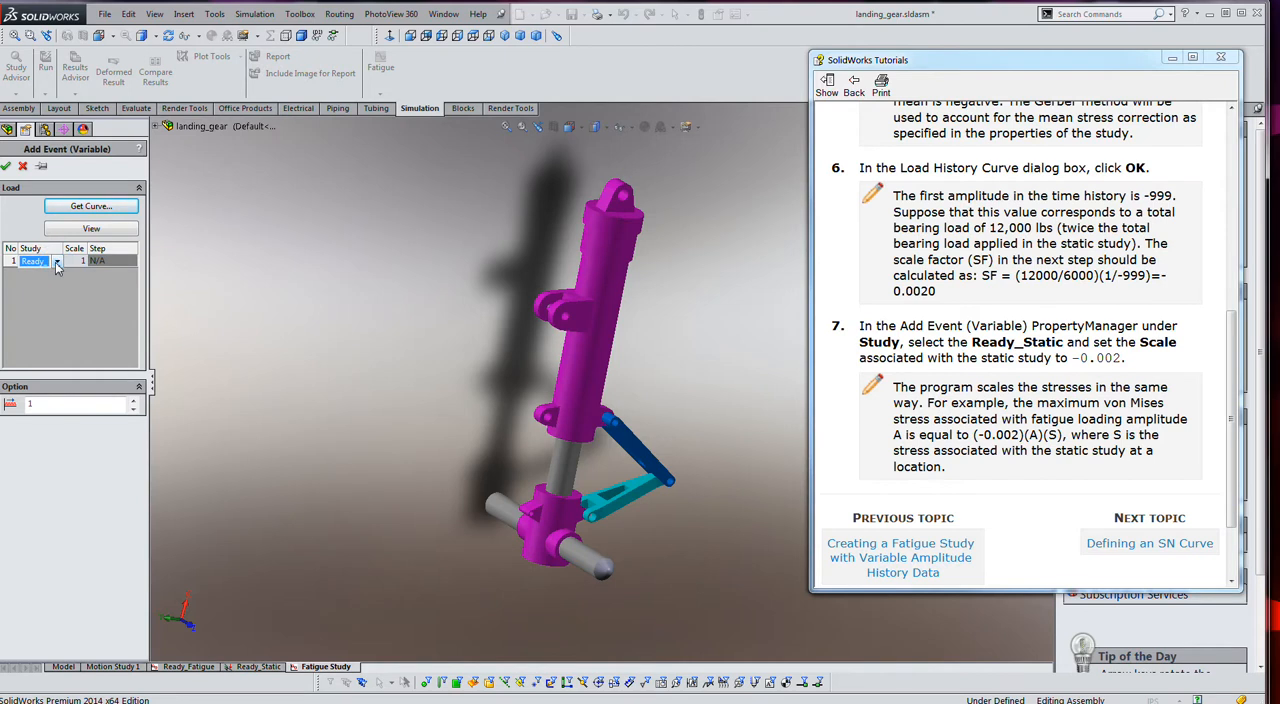
pyautogui.click(76, 263)
pyautogui.write('-')
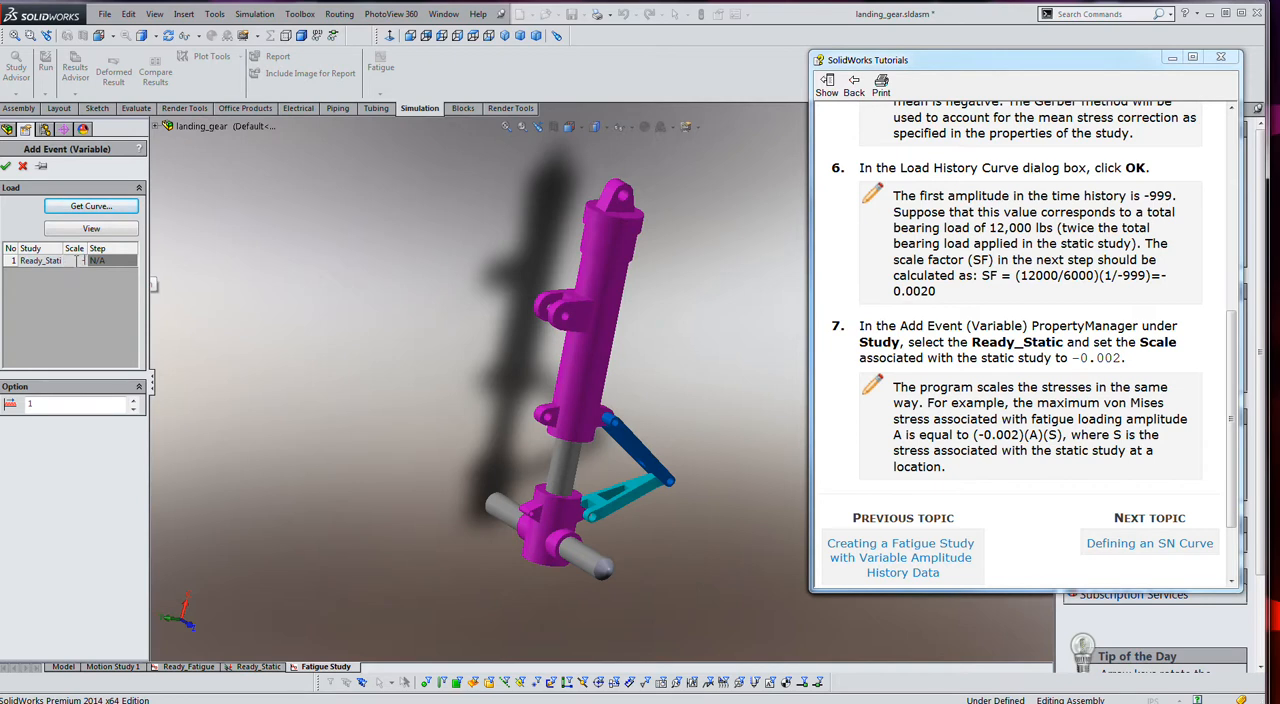
pyautogui.write('0.002')
pyautogui.press('Return')
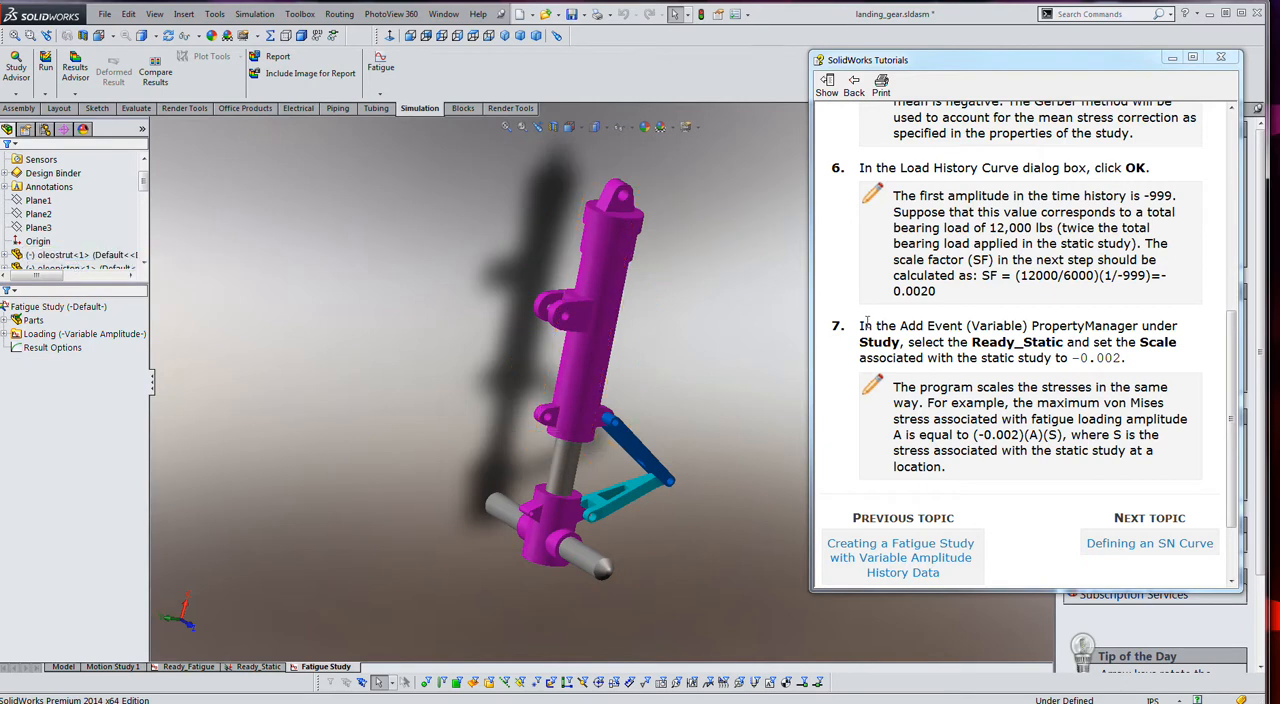
# Step: Reopen the definition of Event-1 to check its number of repeats against the tutorial, and accept it
pyautogui.scroll(-3, 868, 328)
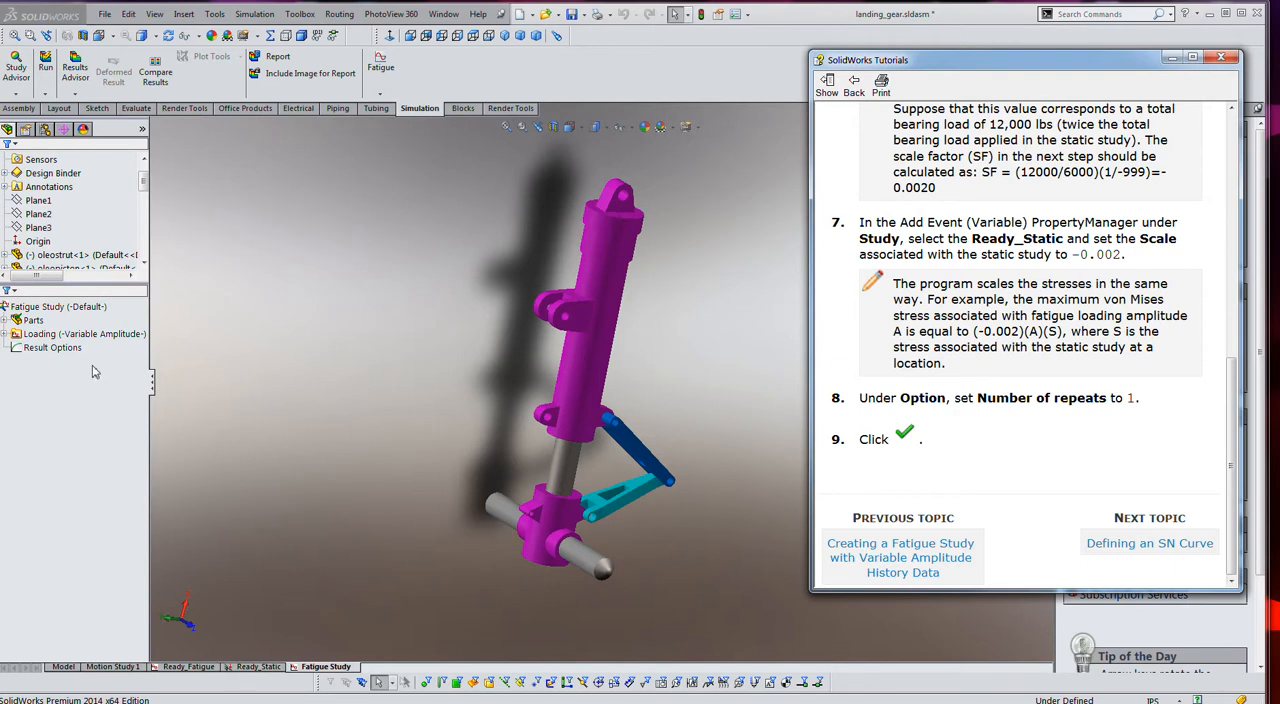
pyautogui.click(70, 267)
pyautogui.click(55, 347)
pyautogui.click(65, 384)
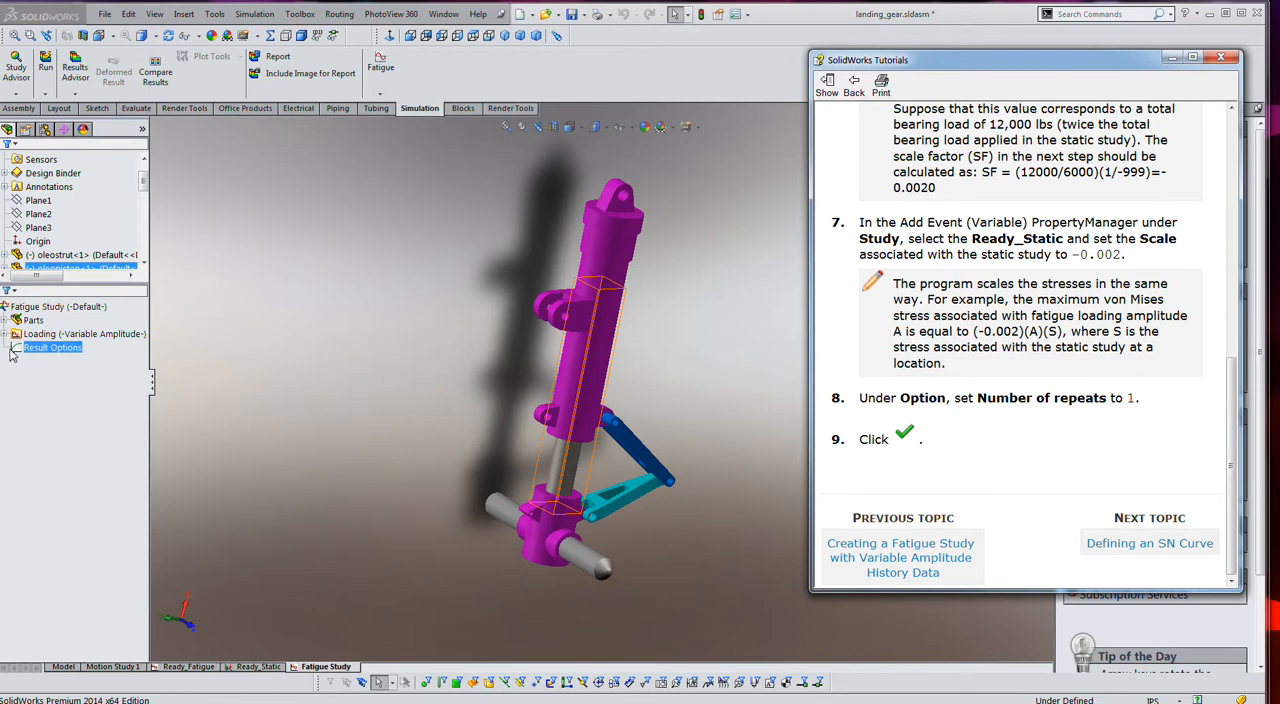
pyautogui.click(6, 336)
pyautogui.click(5, 334)
pyautogui.rightClick(42, 349)
pyautogui.click(82, 378)
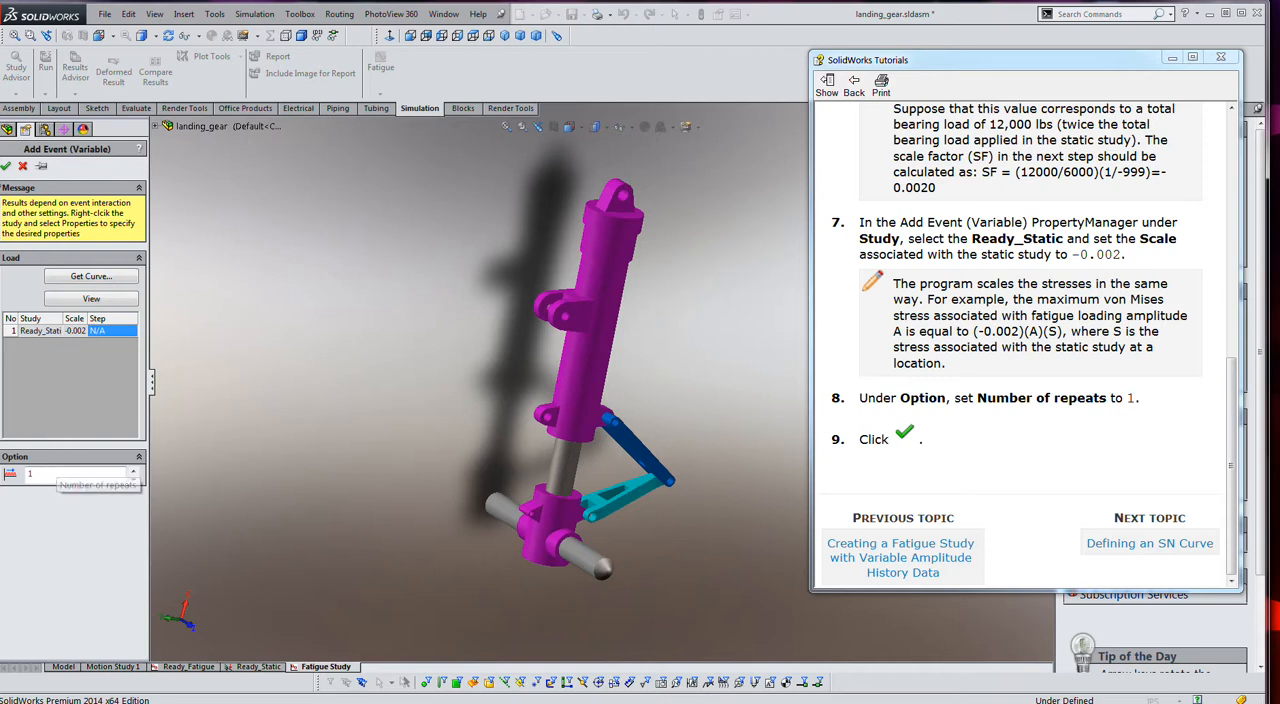
pyautogui.click(8, 168)
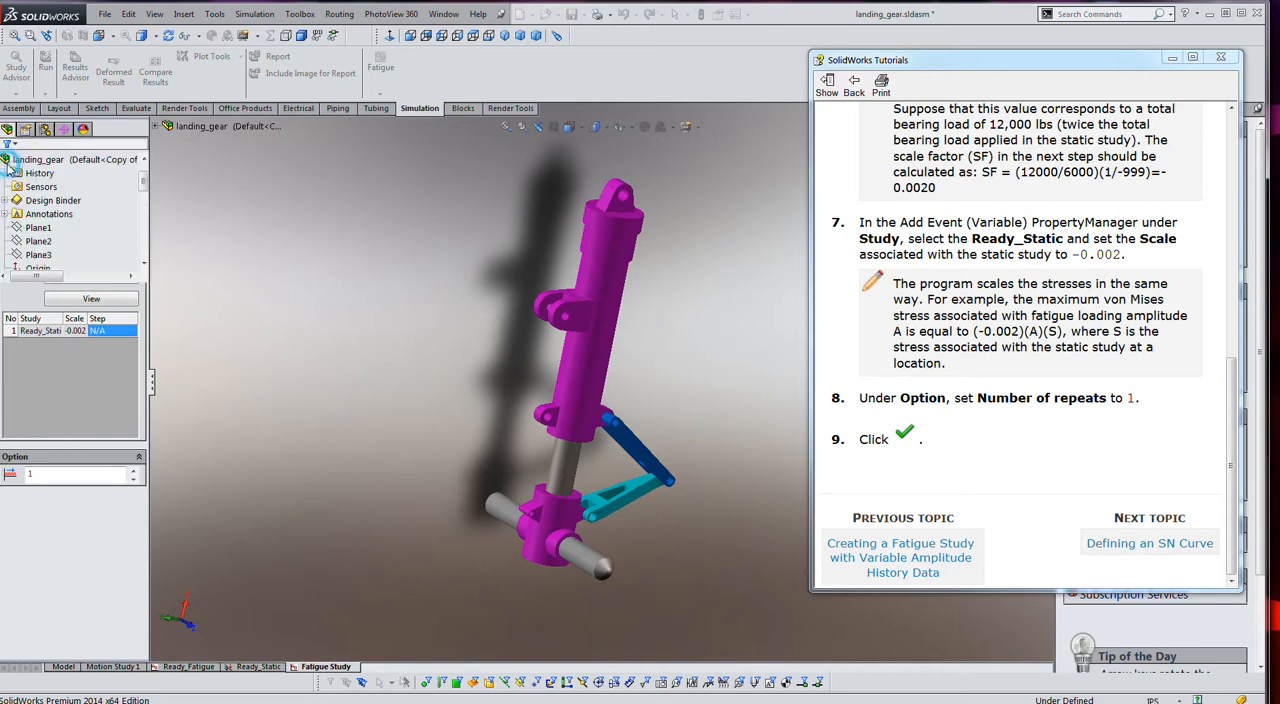
# Step: Apply the S-N curve derived from the material elastic modulus, based on ASME Austenitic steel curves with linear interpolation, to all bodies
pyautogui.click(1136, 545)
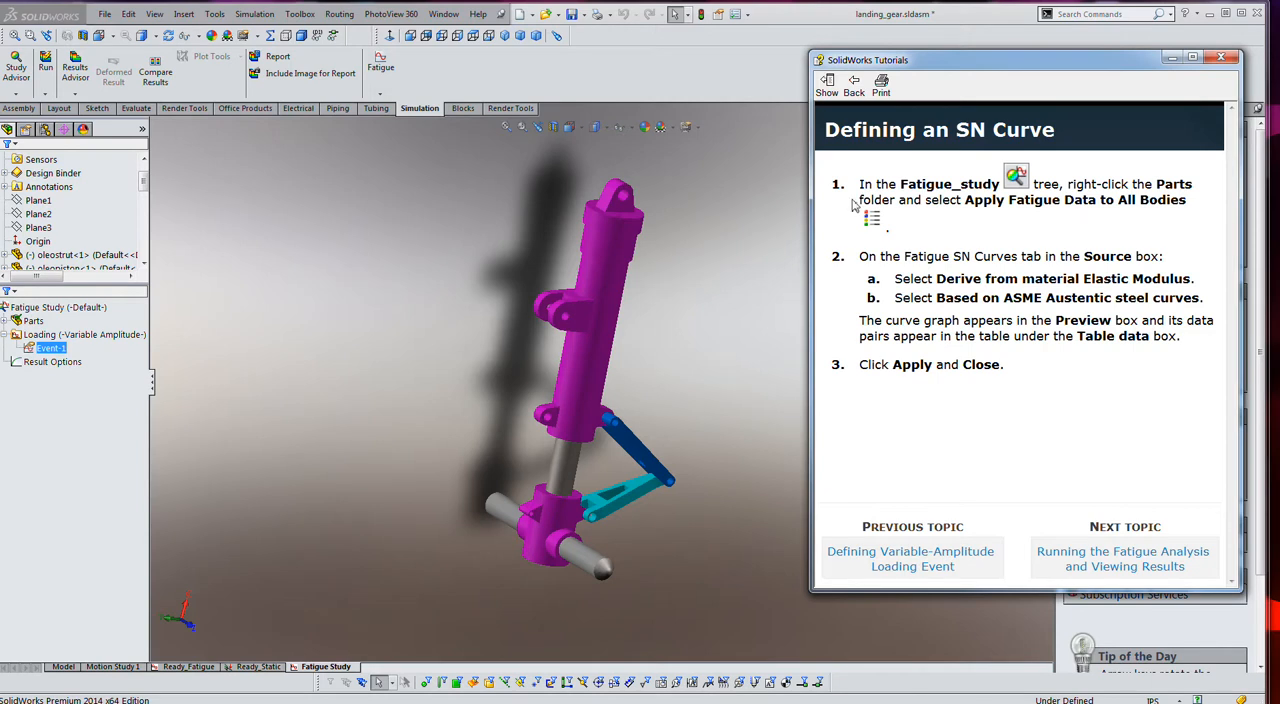
pyautogui.rightClick(62, 308)
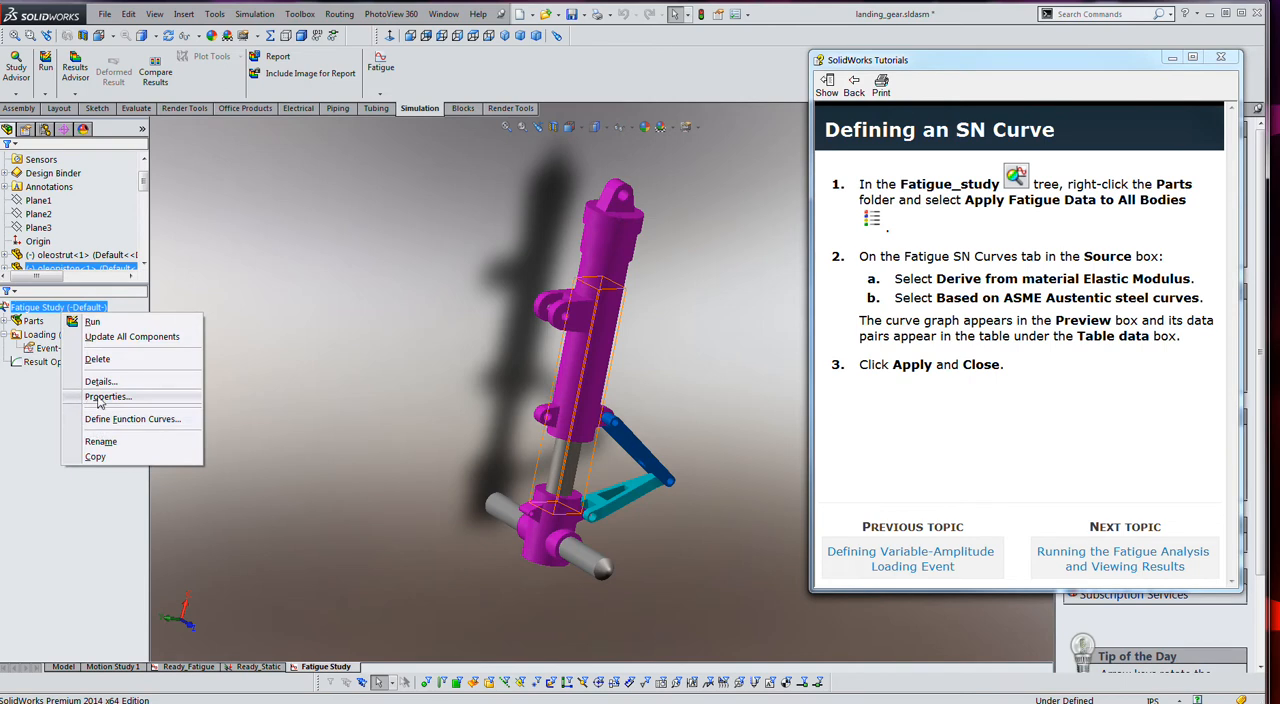
pyautogui.rightClick(34, 322)
pyautogui.click(62, 330)
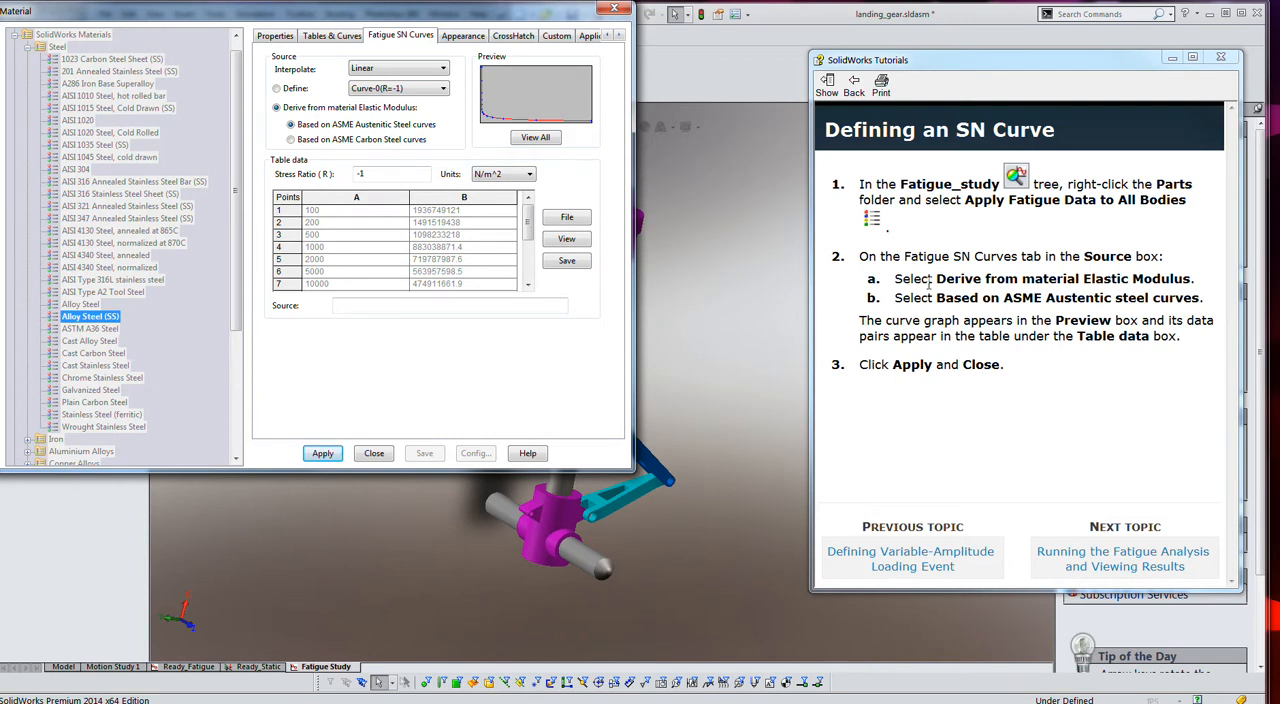
pyautogui.click(414, 70)
pyautogui.click(414, 72)
pyautogui.click(323, 454)
pyautogui.click(374, 456)
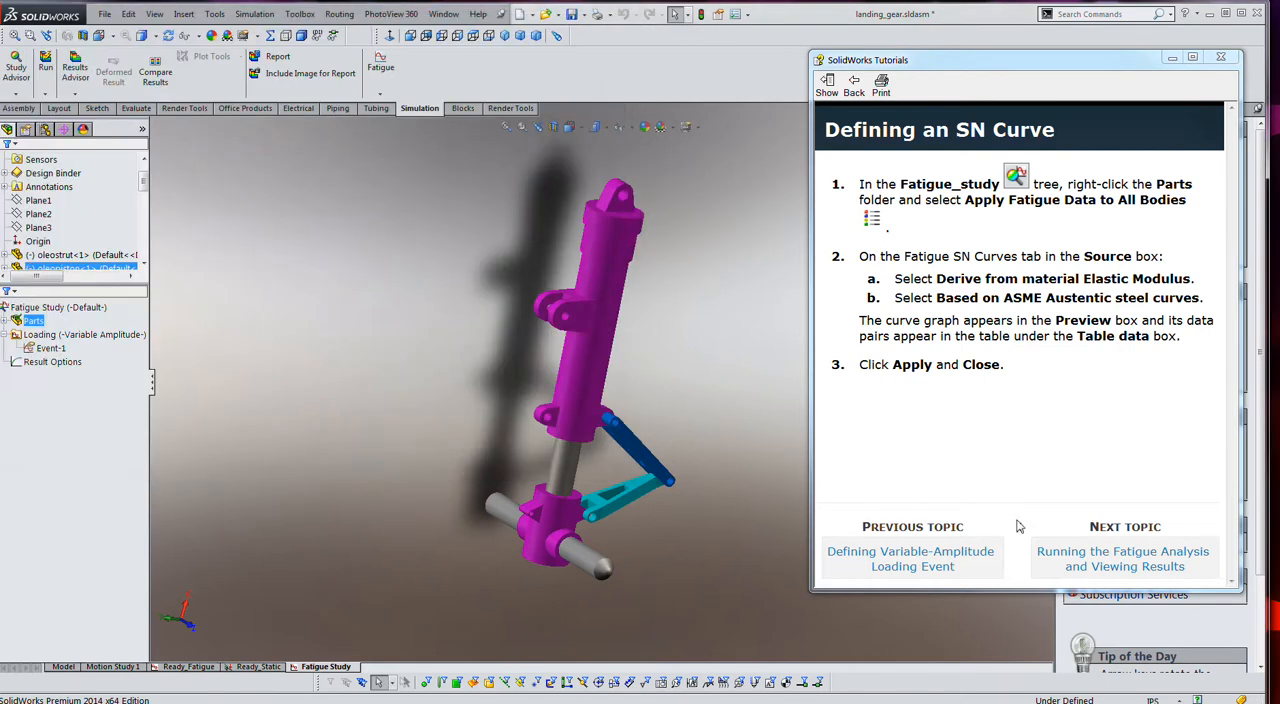
# Step: Go to the tutorial topic on running the fatigue analysis and run the Fatigue Study
pyautogui.click(1045, 552)
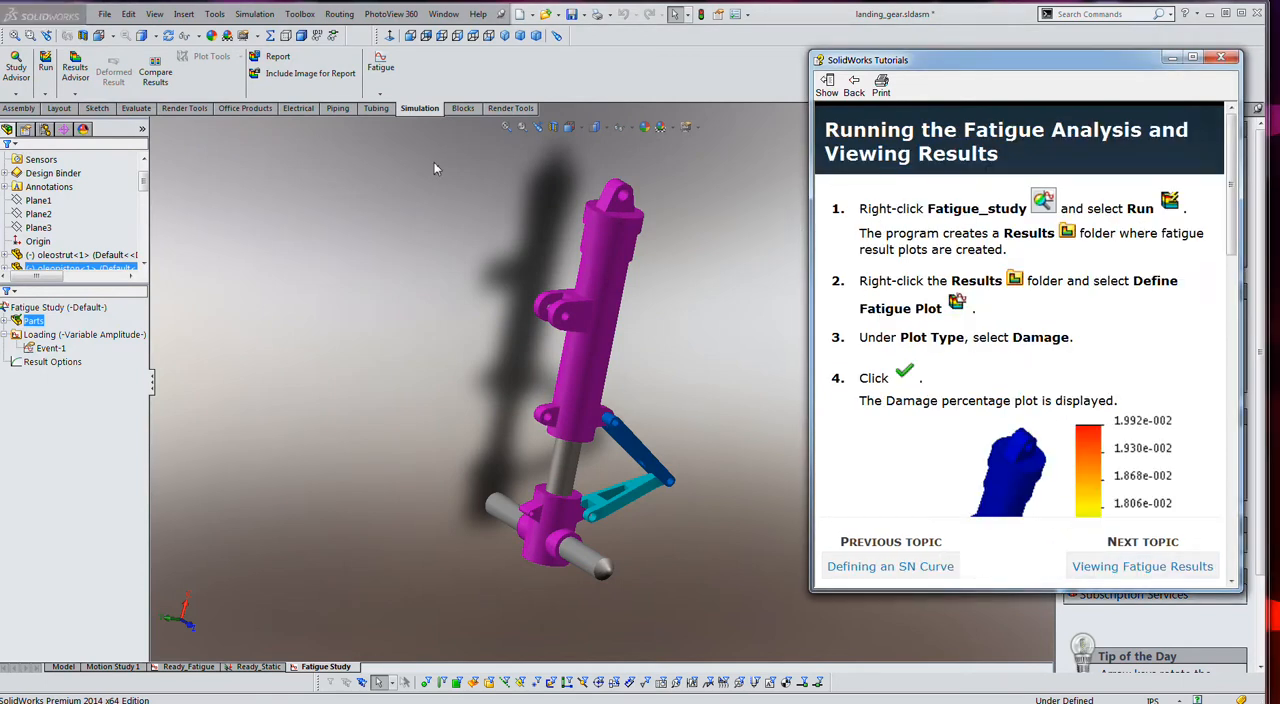
pyautogui.click(146, 337)
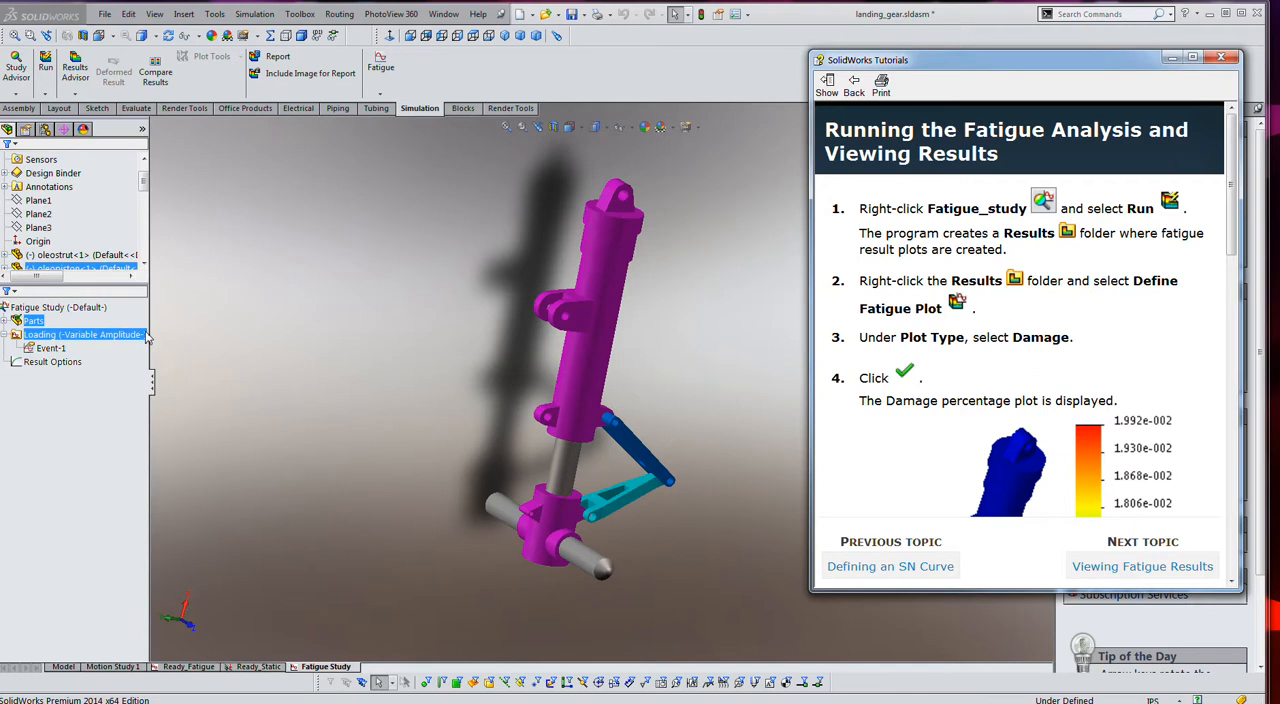
pyautogui.click(45, 65)
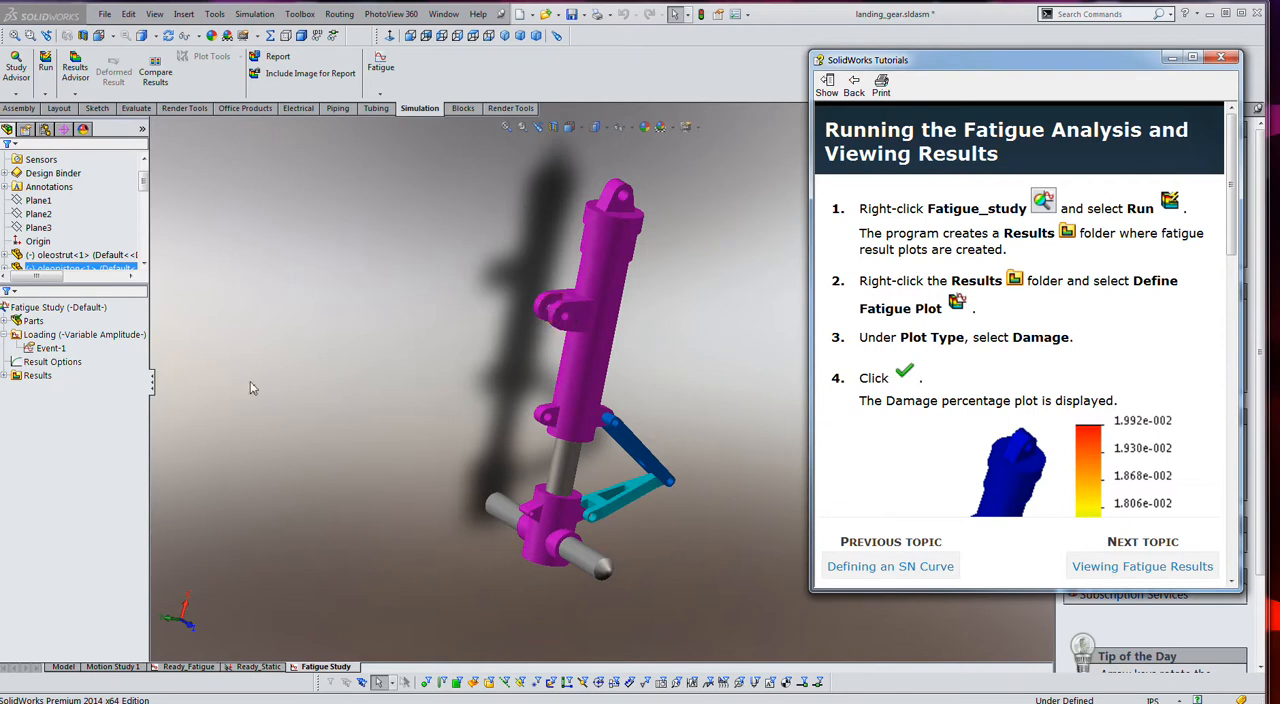
# Step: Define a fatigue plot of type Damage in the Results of the Fatigue Study
pyautogui.click(7, 374)
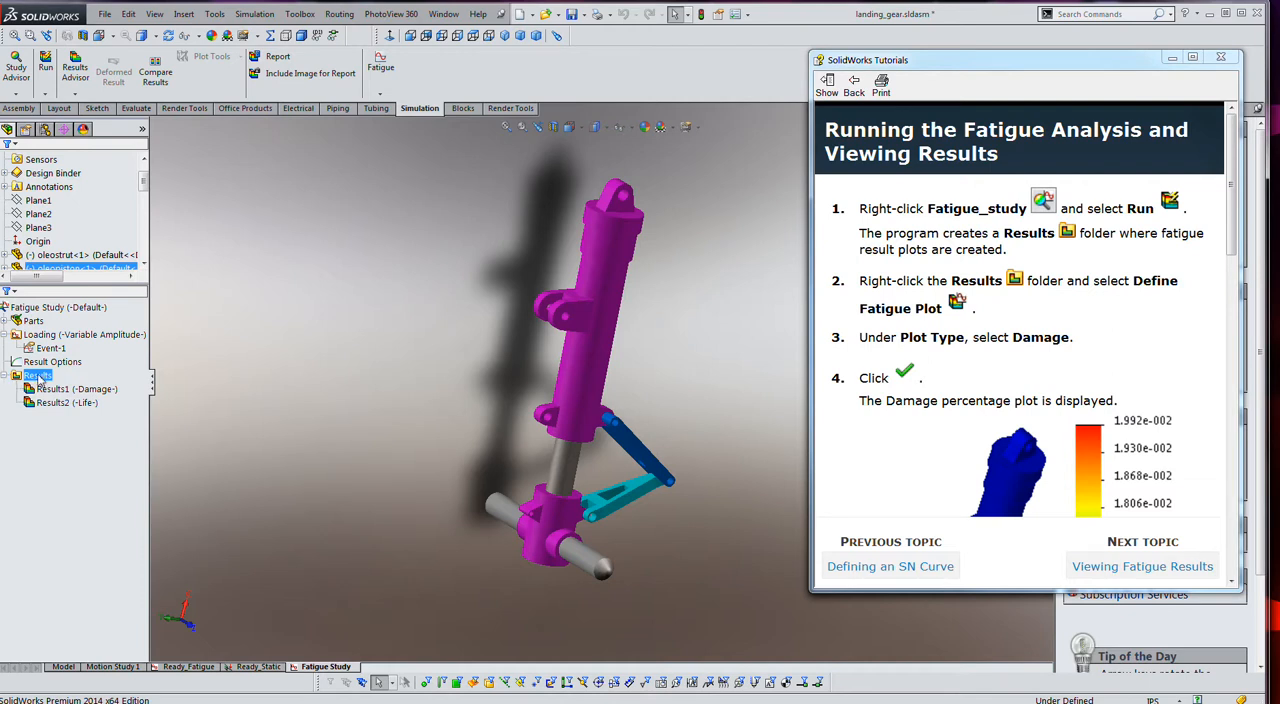
pyautogui.rightClick(40, 377)
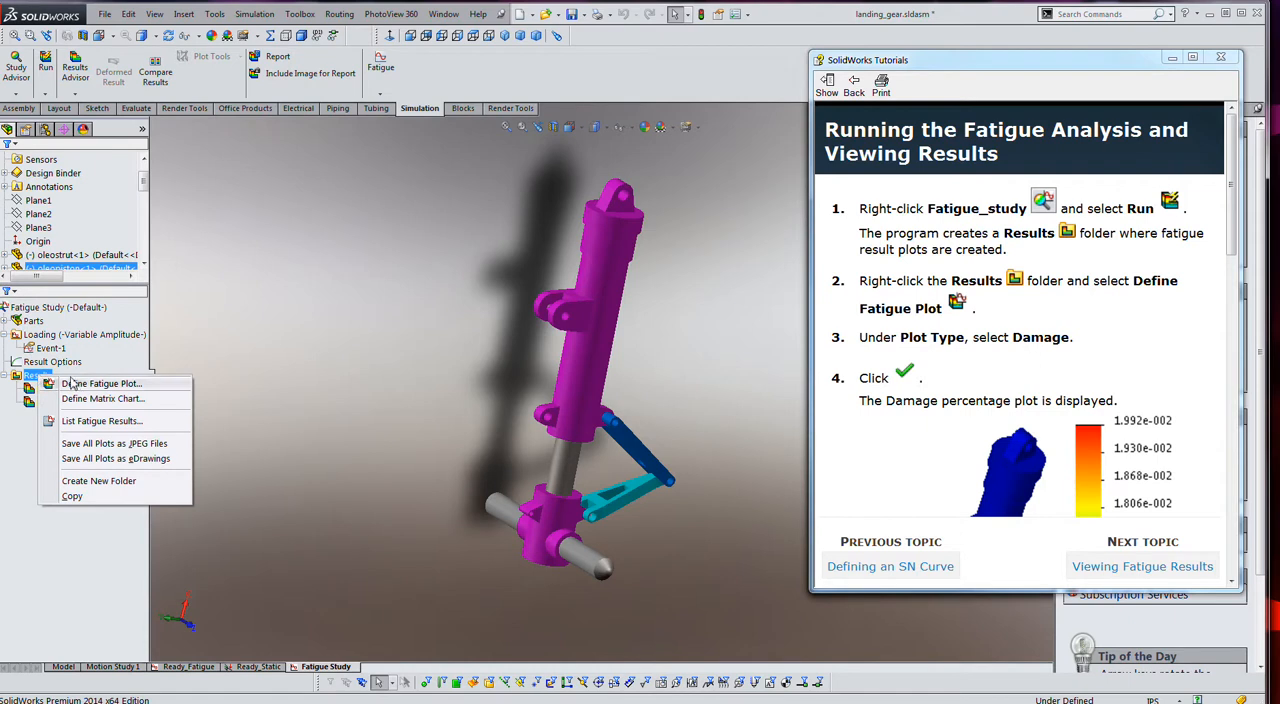
pyautogui.click(76, 384)
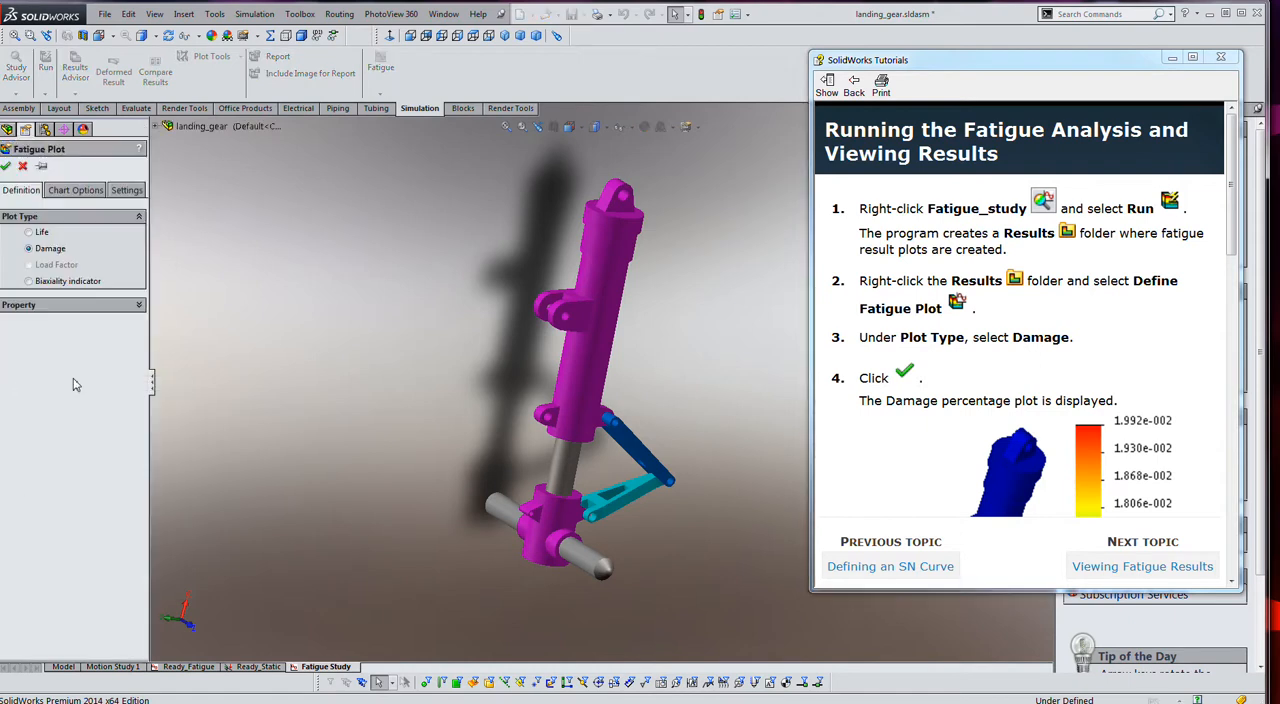
pyautogui.click(6, 166)
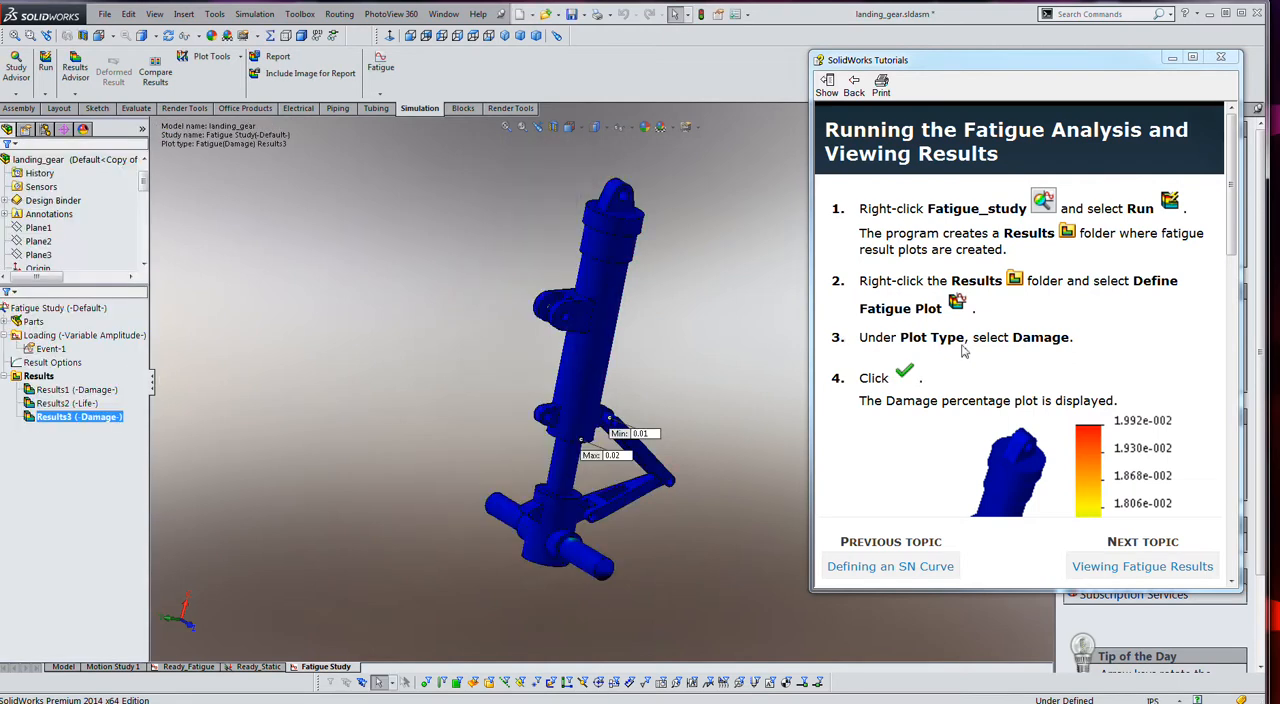
# Step: Compare the damage plot with the tutorial's example and read its damage explanation and the instructions for the Life plot
pyautogui.scroll(-5, 993, 374)
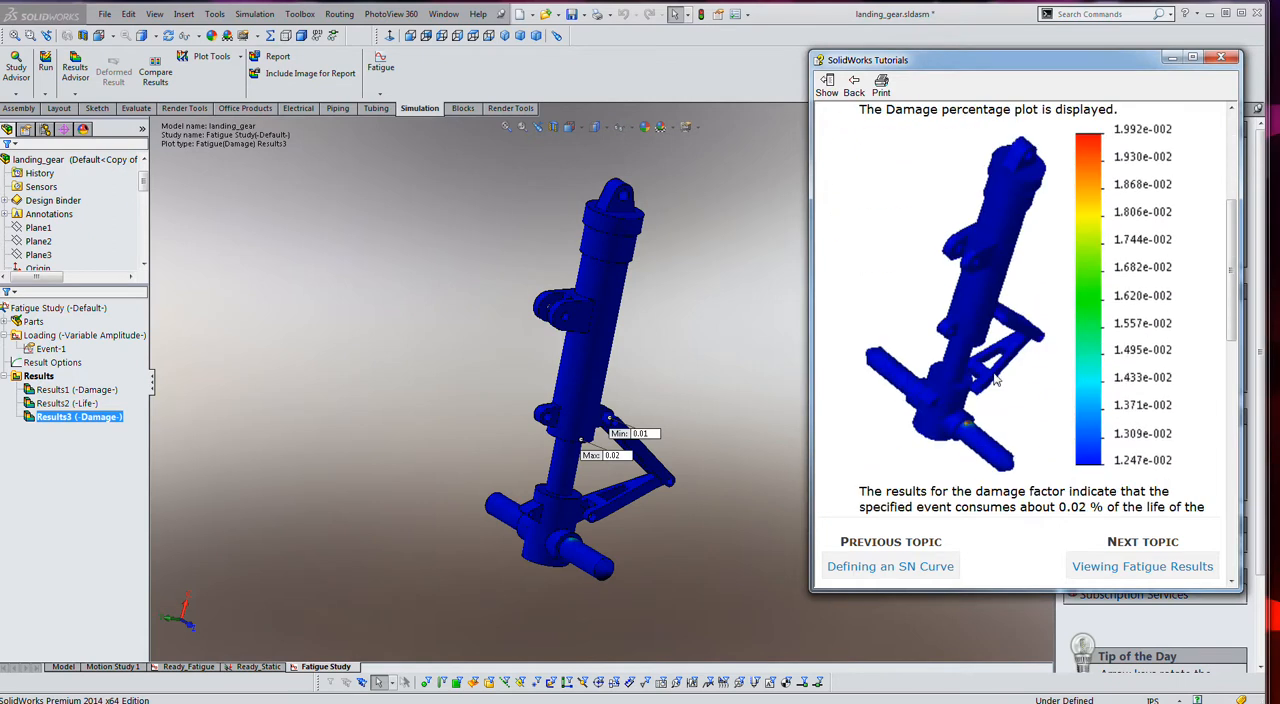
pyautogui.scroll(2, 993, 378)
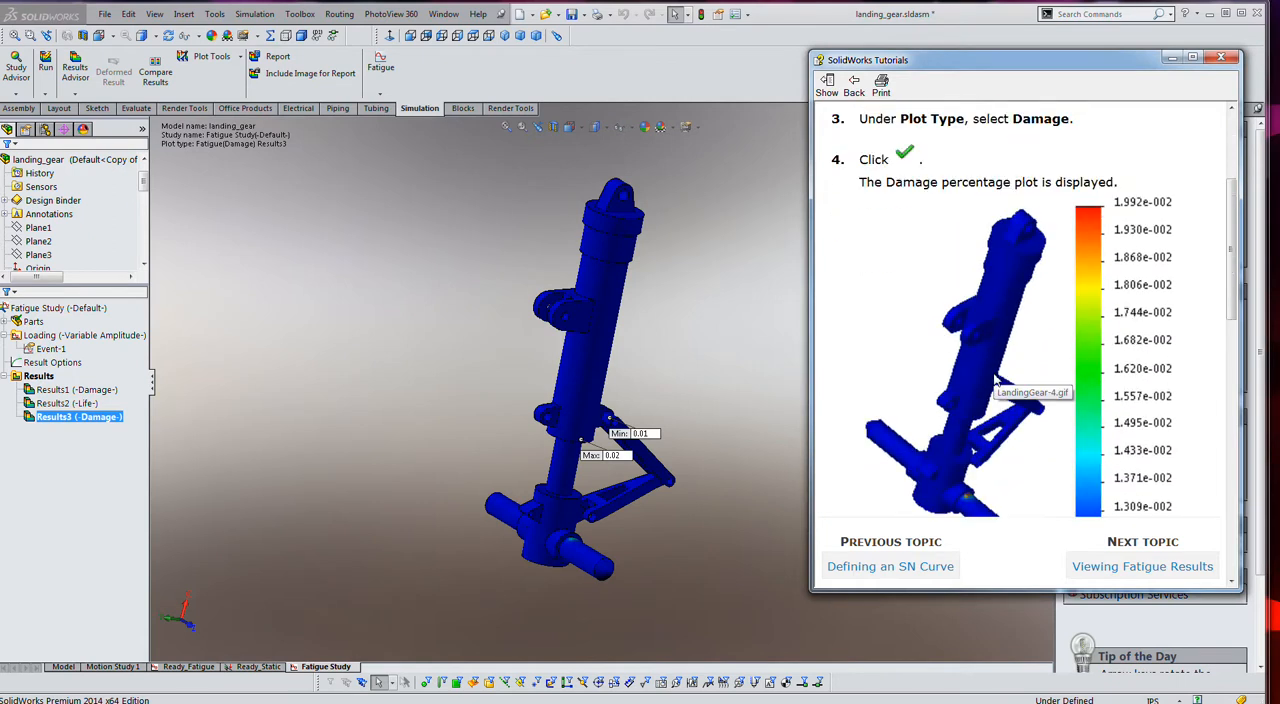
pyautogui.scroll(-2, 993, 378)
pyautogui.scroll(-1, 995, 378)
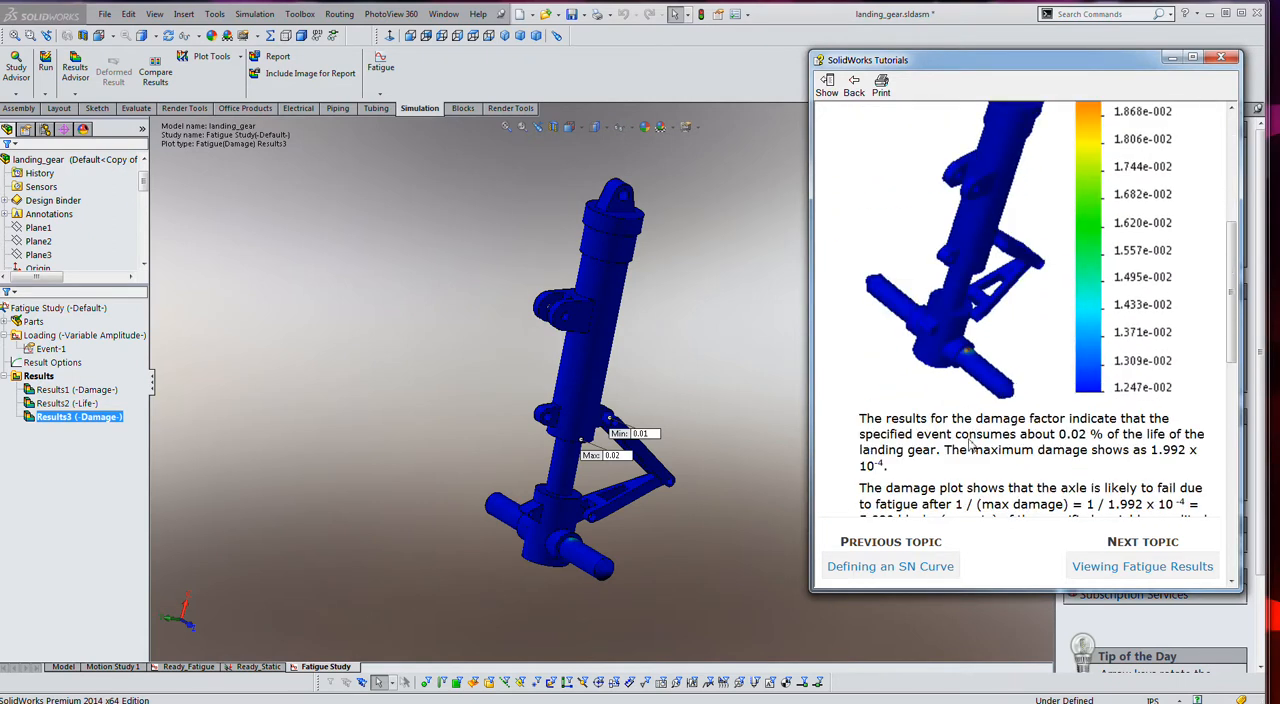
pyautogui.scroll(-4, 965, 445)
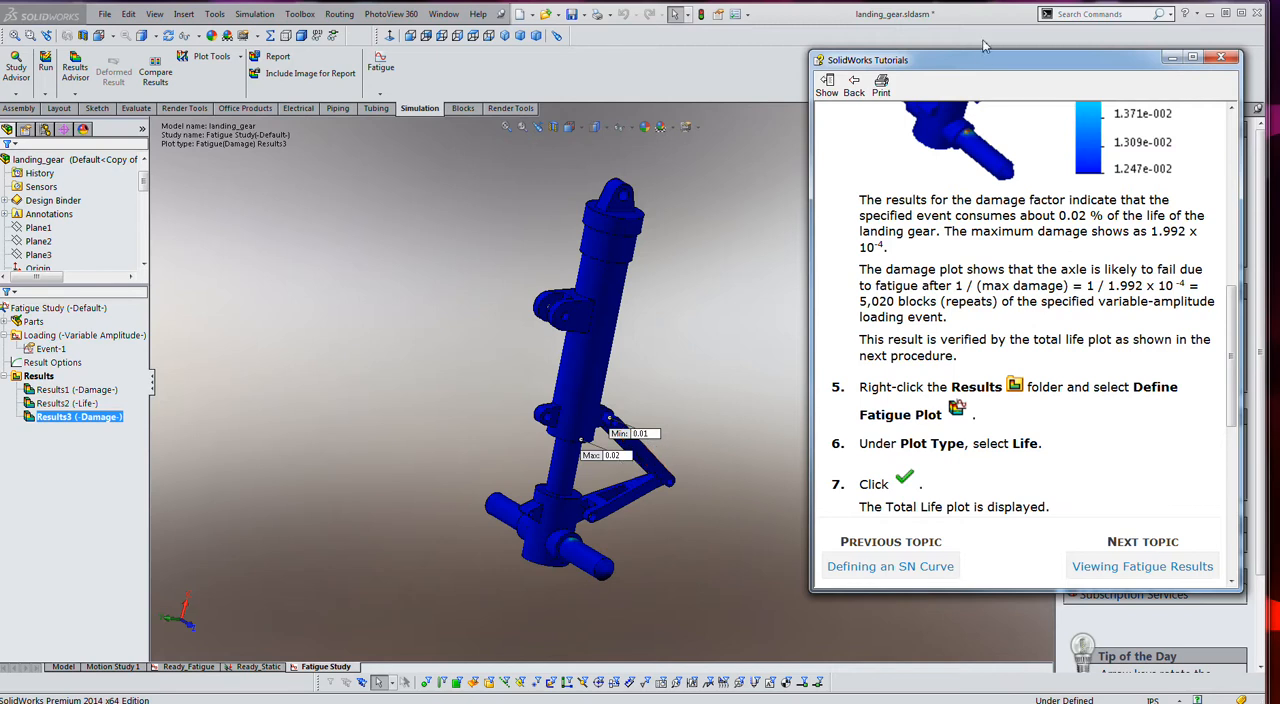
pyautogui.moveTo(984, 63); pyautogui.dragTo(952, 53)
pyautogui.scroll(3, 1008, 198)
pyautogui.scroll(4, 1008, 198)
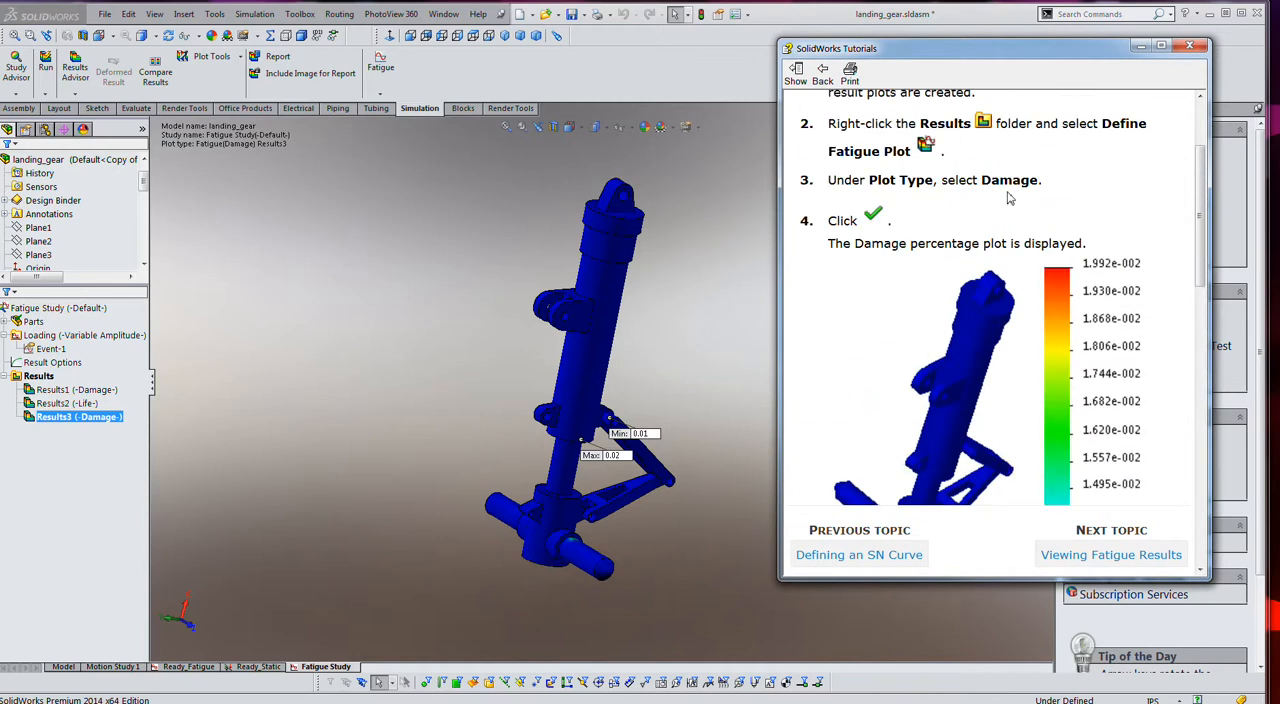
pyautogui.scroll(-8, 1008, 198)
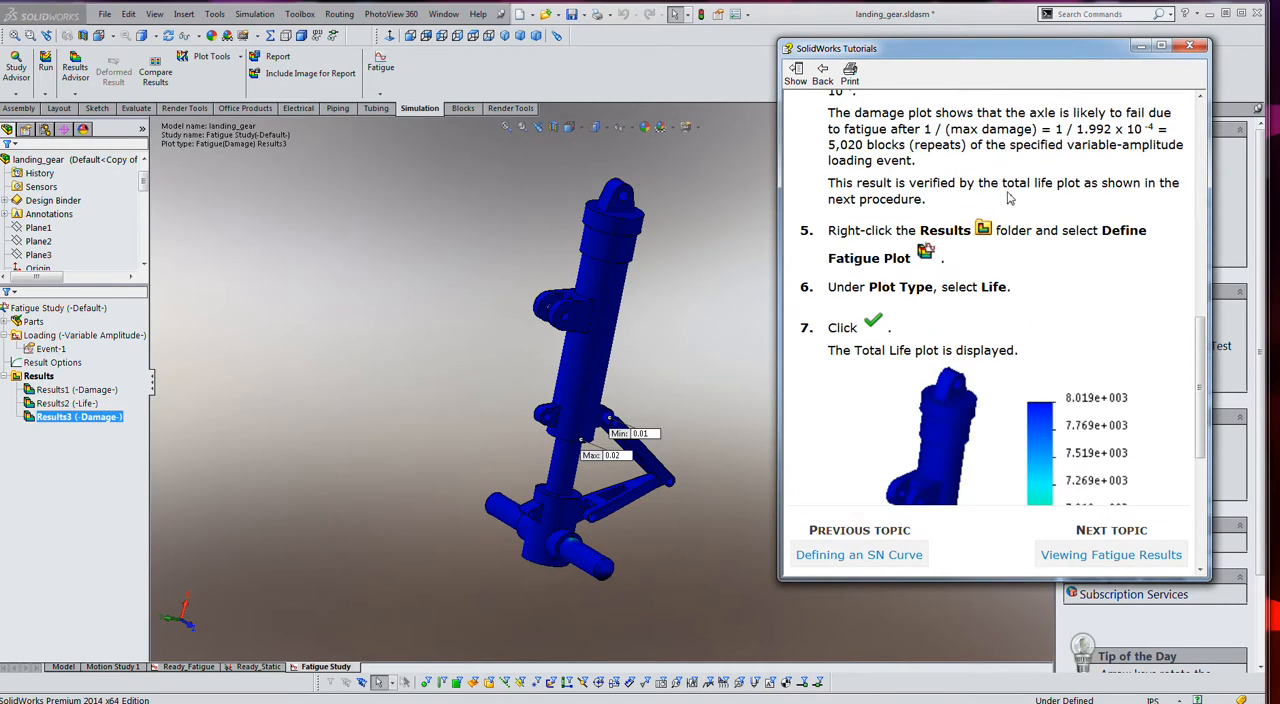
pyautogui.moveTo(1005, 50)
pyautogui.mouseDown()
pyautogui.moveTo(1193, 55)
pyautogui.moveTo(988, 64)
pyautogui.mouseUp()
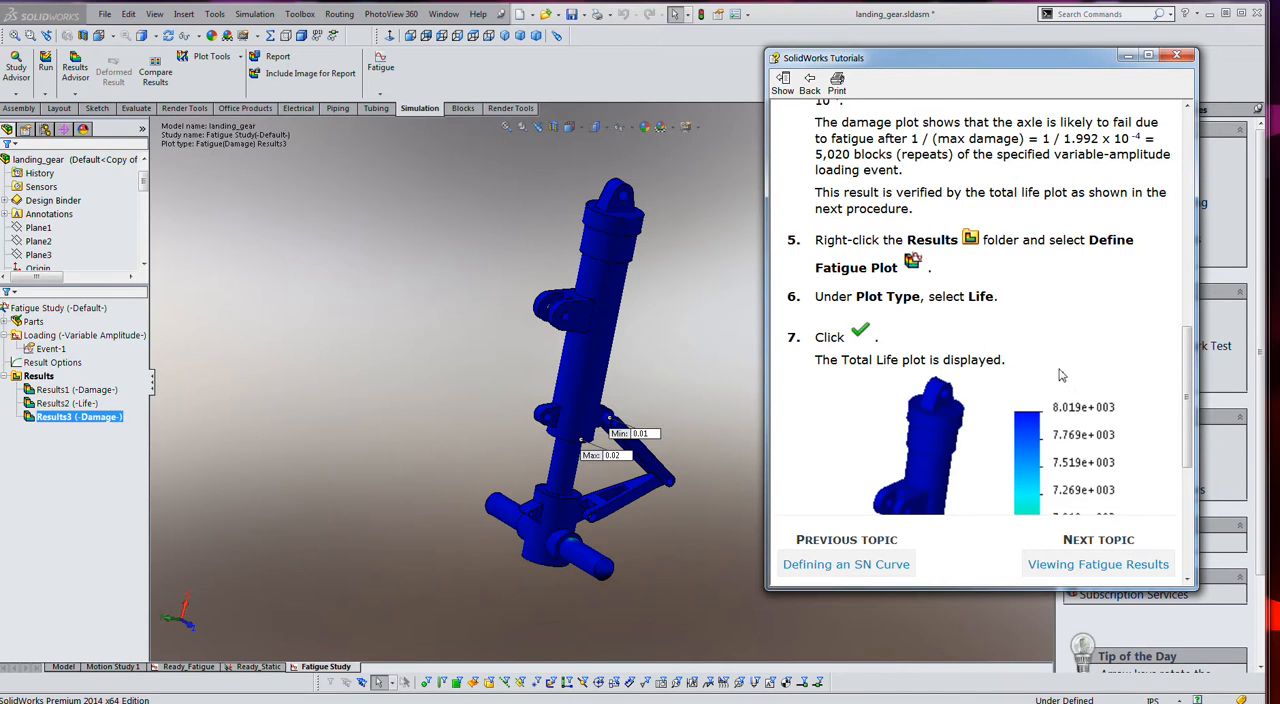
pyautogui.scroll(3, 1061, 375)
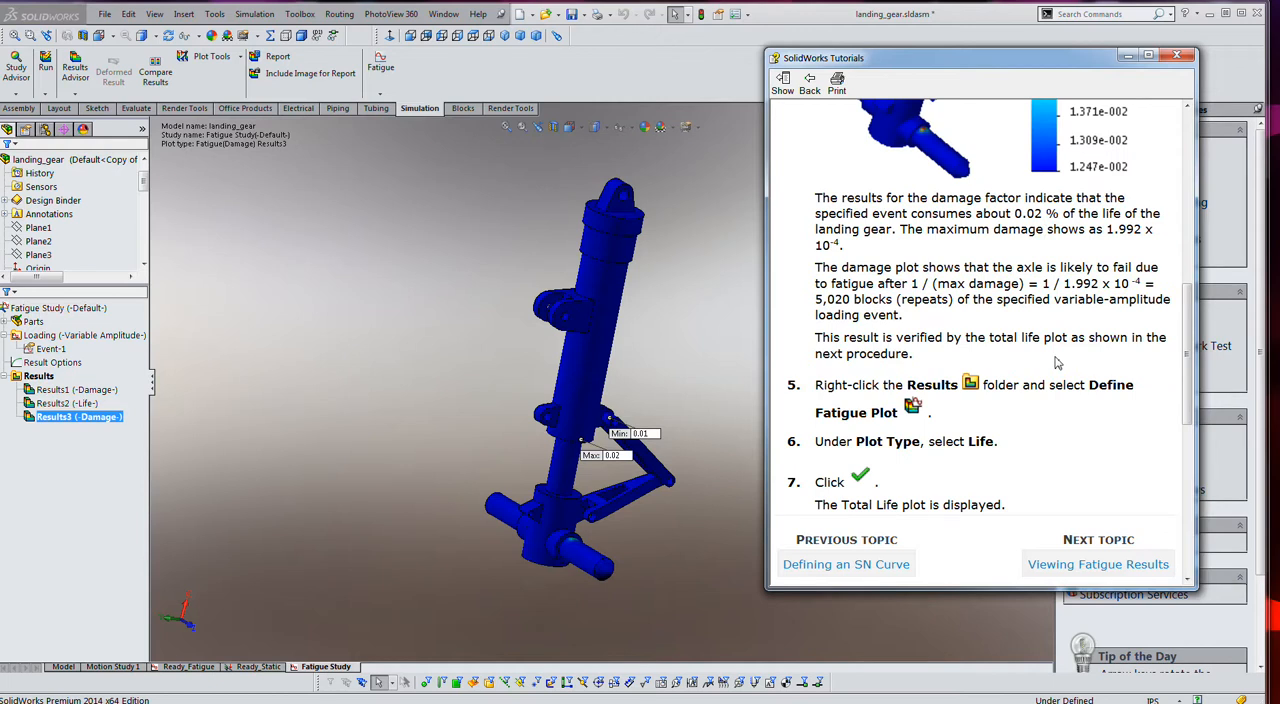
pyautogui.scroll(2, 1057, 363)
pyautogui.scroll(5, 1055, 358)
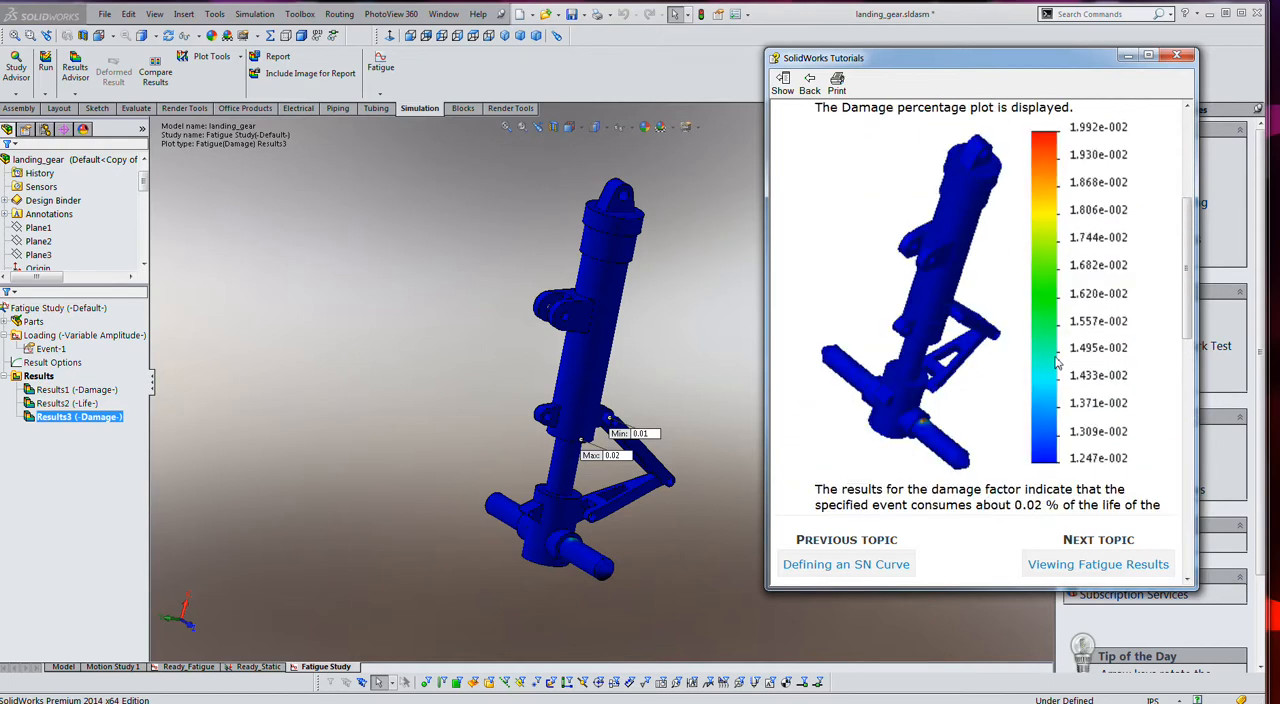
pyautogui.moveTo(999, 64)
pyautogui.mouseDown()
pyautogui.moveTo(1162, 70)
pyautogui.moveTo(1072, 89)
pyautogui.moveTo(1135, 88)
pyautogui.moveTo(1011, 79)
pyautogui.mouseUp()
pyautogui.scroll(-5, 1004, 250)
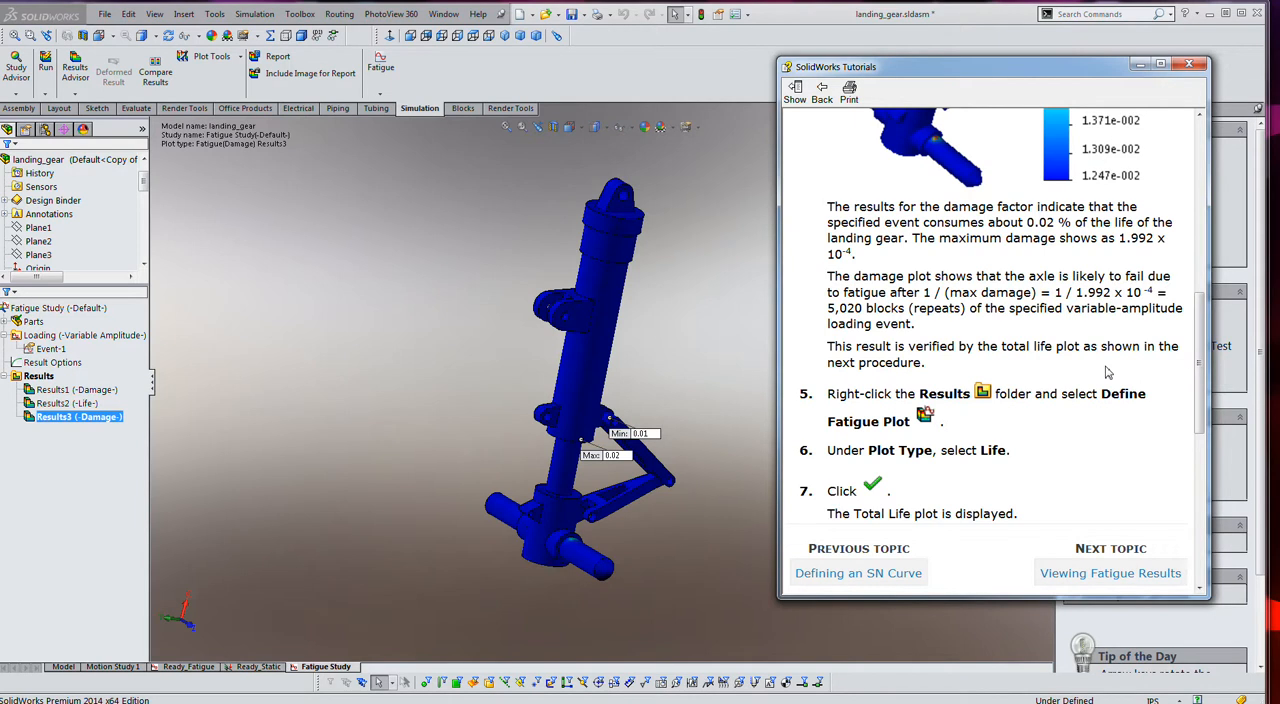
pyautogui.scroll(-3, 1107, 372)
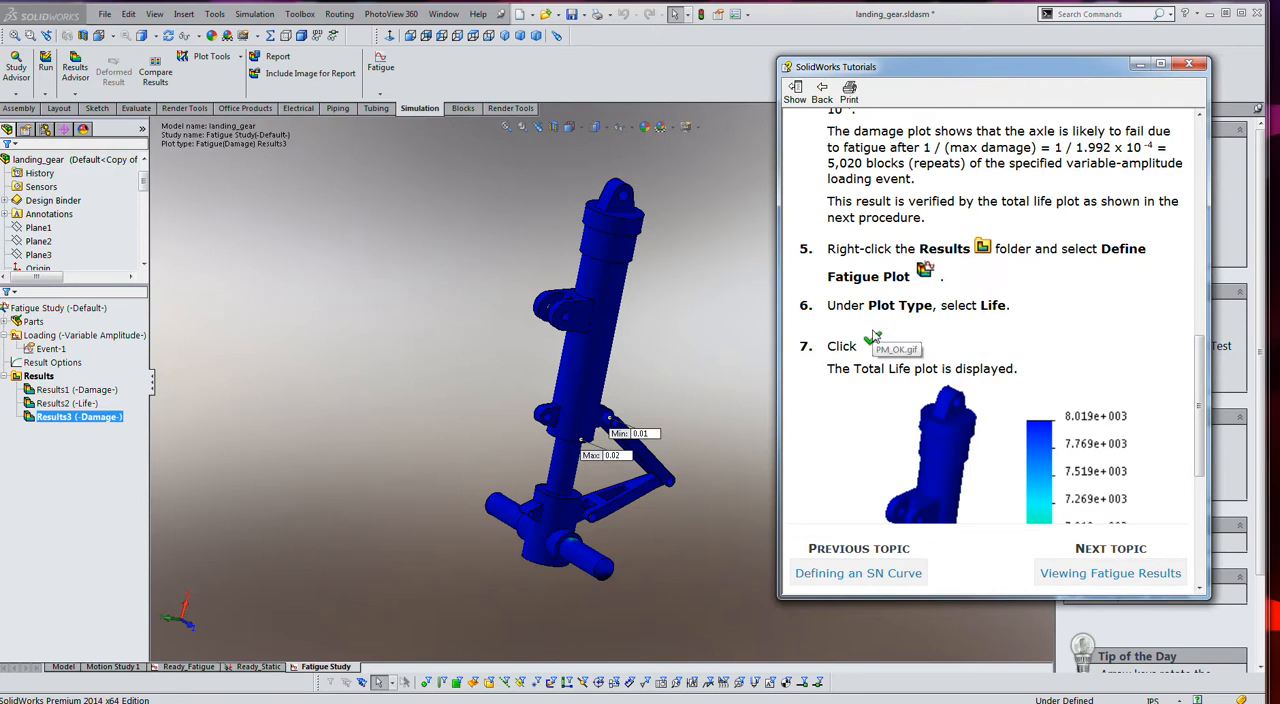
# Step: Define a fatigue plot of type Life in the Results of the Fatigue Study
pyautogui.rightClick(40, 377)
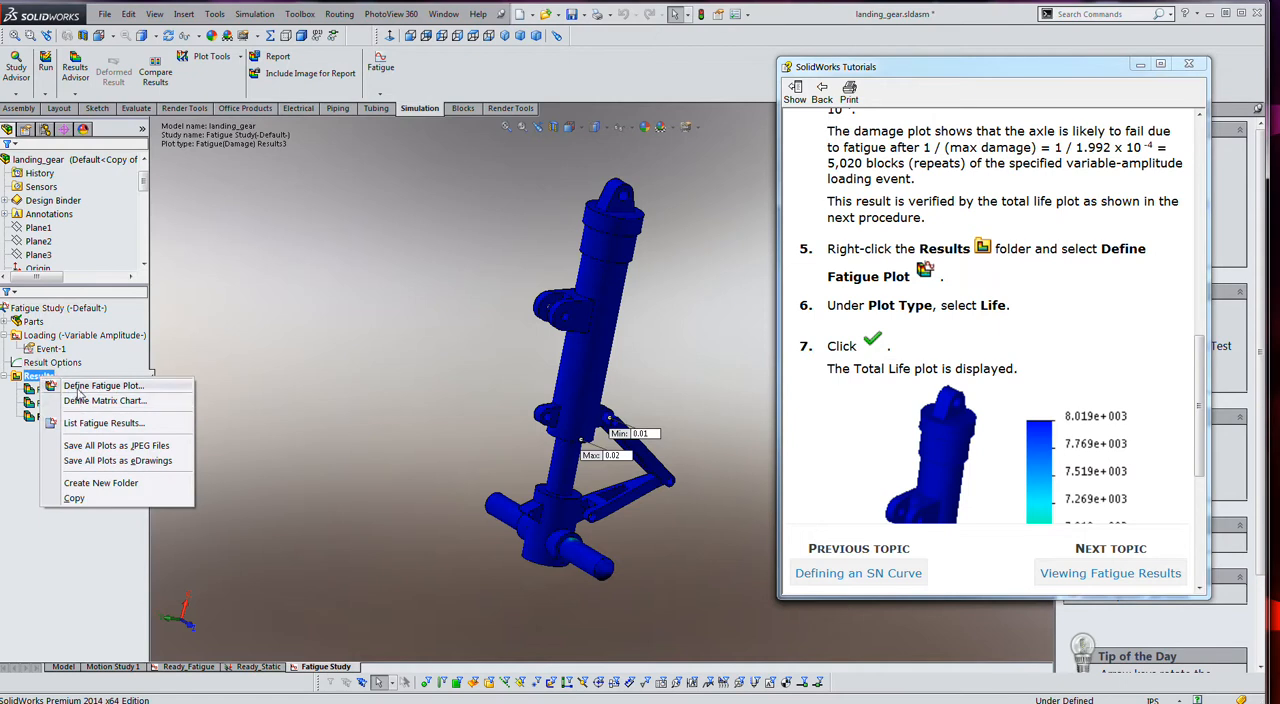
pyautogui.click(78, 388)
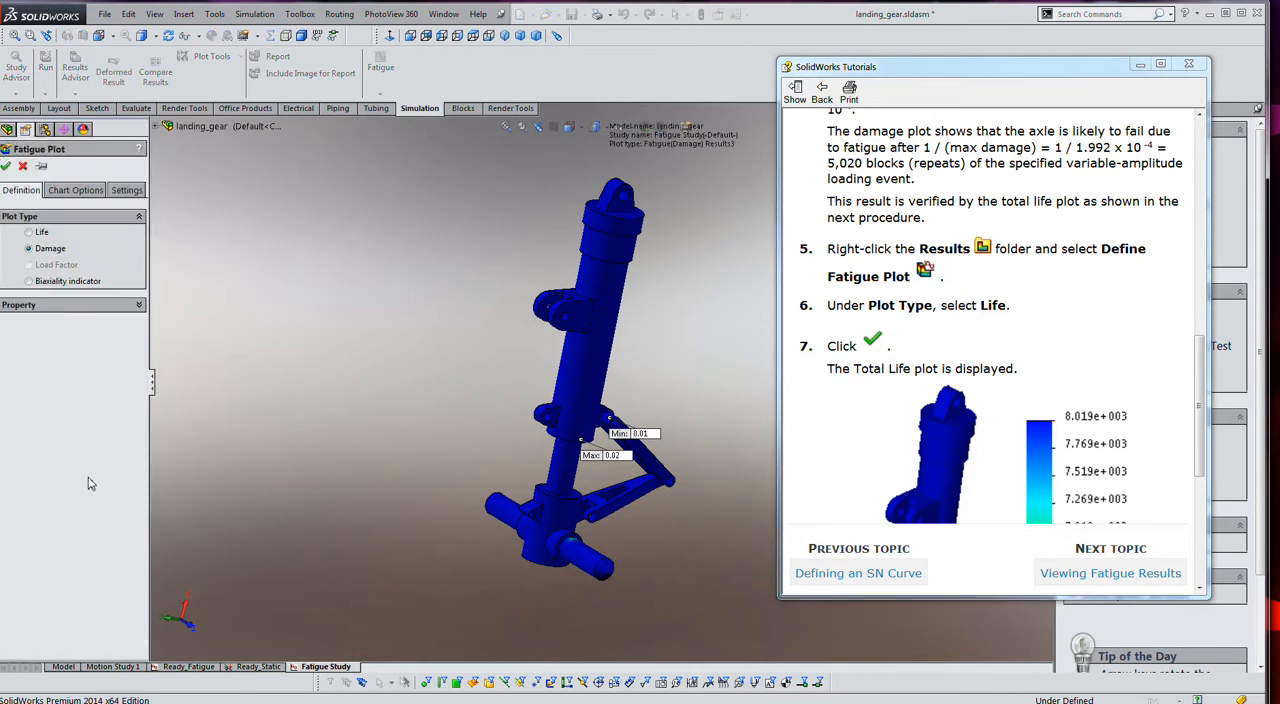
pyautogui.click(43, 237)
pyautogui.click(6, 166)
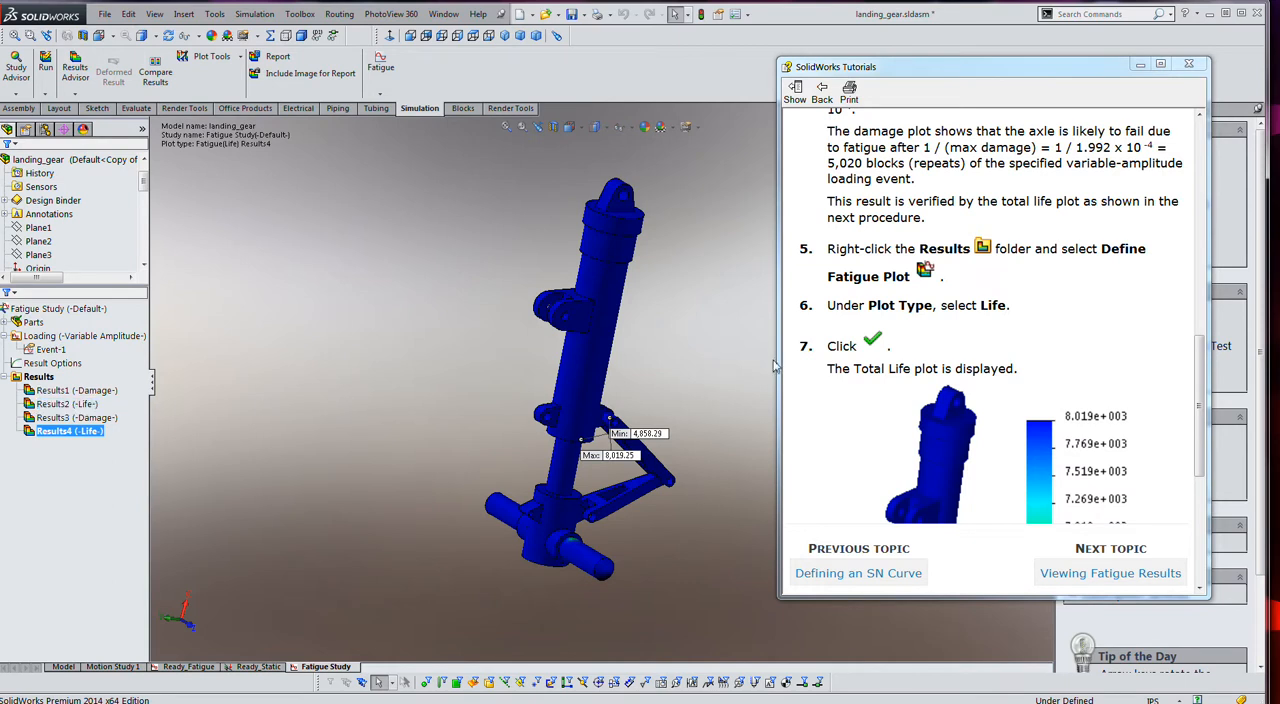
# Step: Compare the total life plot and its legend with the tutorial's example, and go to the Viewing Fatigue Results topic
pyautogui.moveTo(903, 78); pyautogui.dragTo(1068, 87)
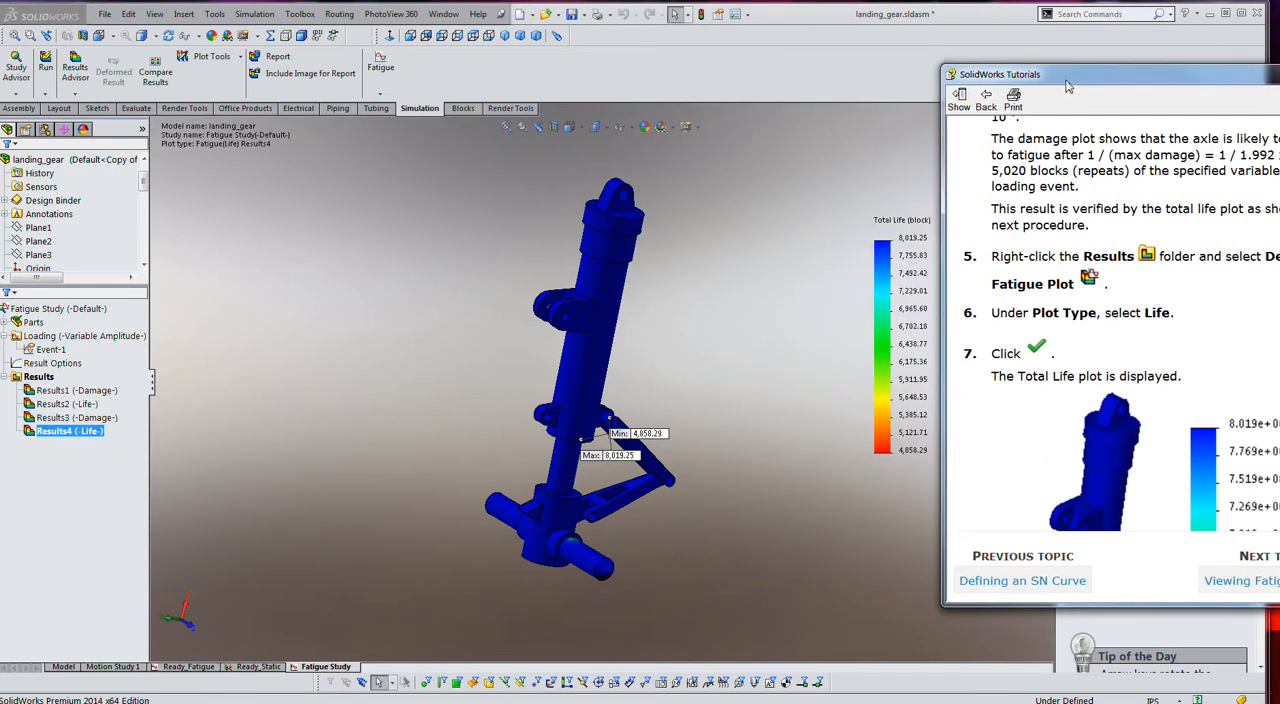
pyautogui.moveTo(1068, 87); pyautogui.dragTo(929, 90)
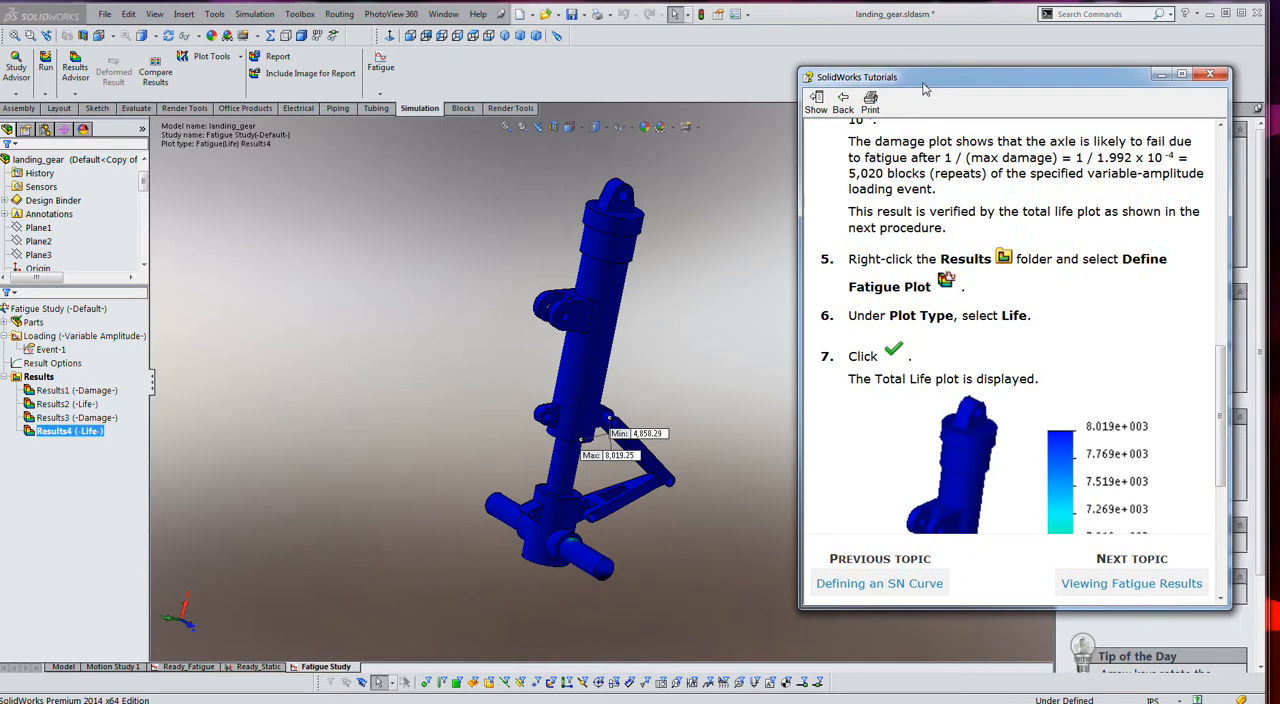
pyautogui.scroll(-3, 981, 441)
pyautogui.scroll(-1, 981, 441)
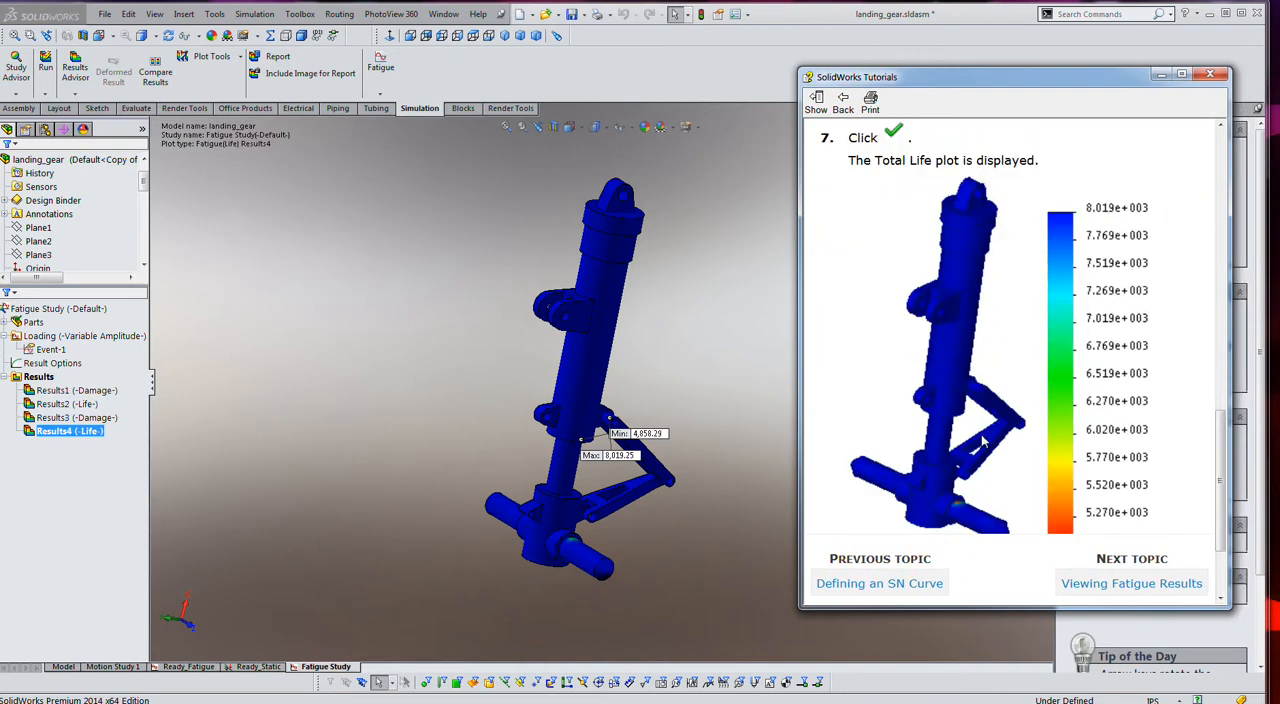
pyautogui.scroll(-1, 981, 441)
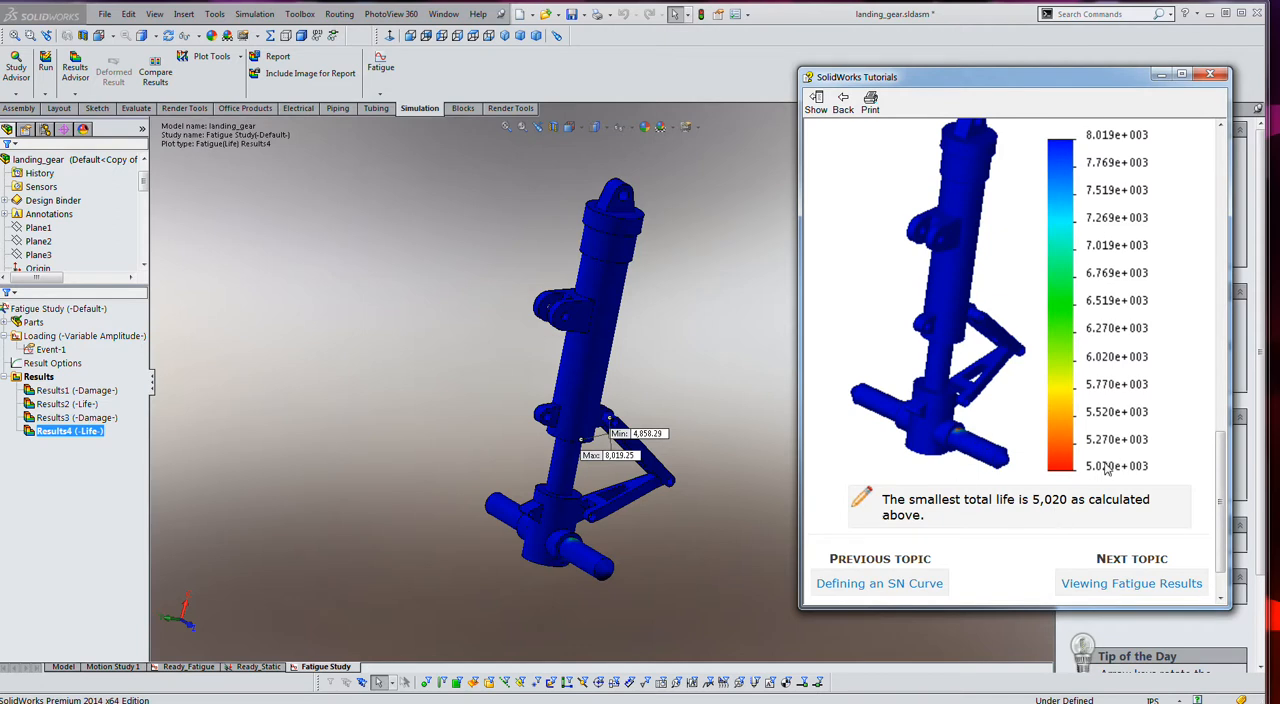
pyautogui.moveTo(1048, 79)
pyautogui.mouseDown()
pyautogui.moveTo(1192, 83)
pyautogui.moveTo(1050, 75)
pyautogui.mouseUp()
pyautogui.scroll(-1, 1104, 411)
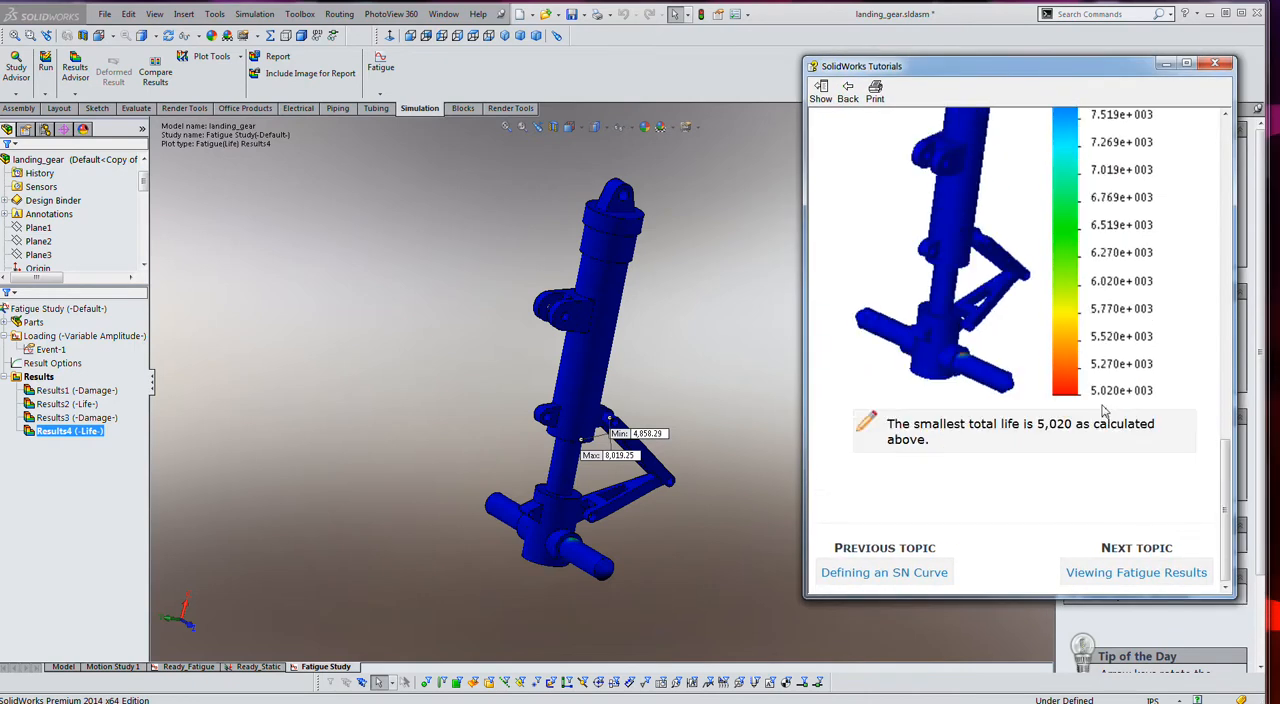
pyautogui.click(1078, 568)
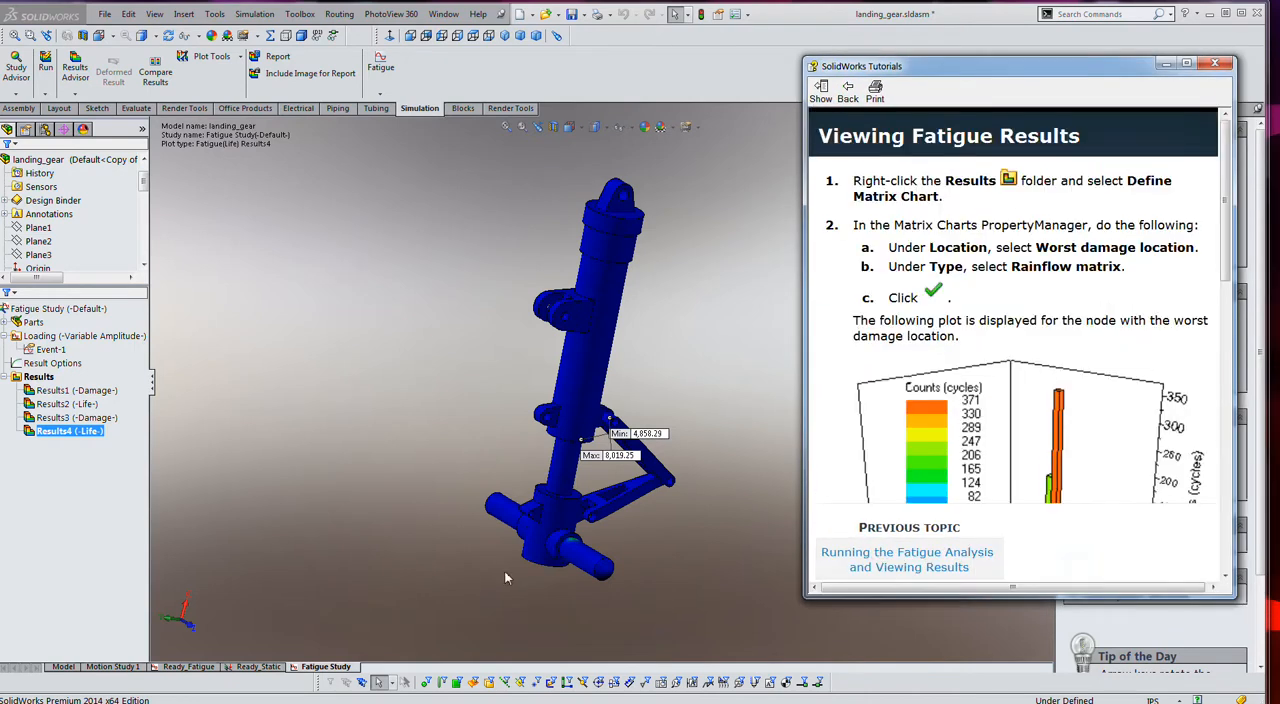
# Step: Try to define a Rainflow matrix chart in N/m^2 for the worst damage location from the fatigue results
pyautogui.moveTo(672, 422); pyautogui.dragTo(528, 458, button='middle')
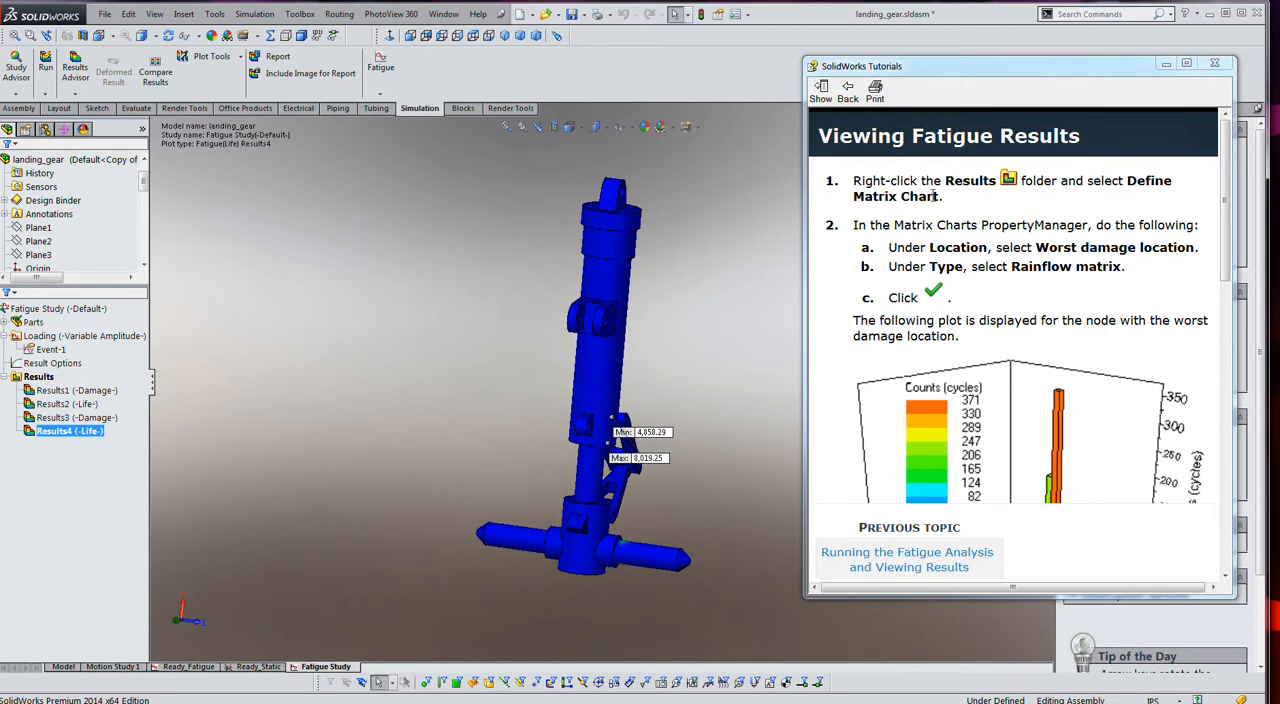
pyautogui.click(40, 377)
pyautogui.rightClick(48, 383)
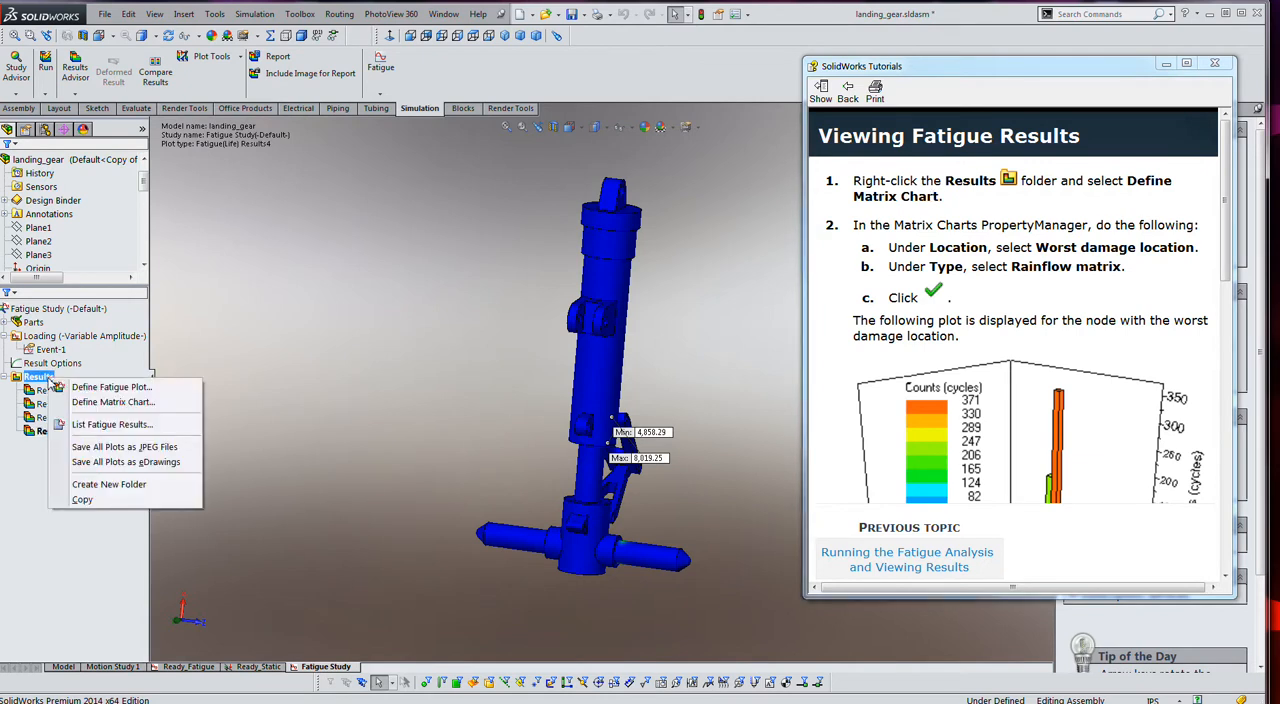
pyautogui.click(86, 402)
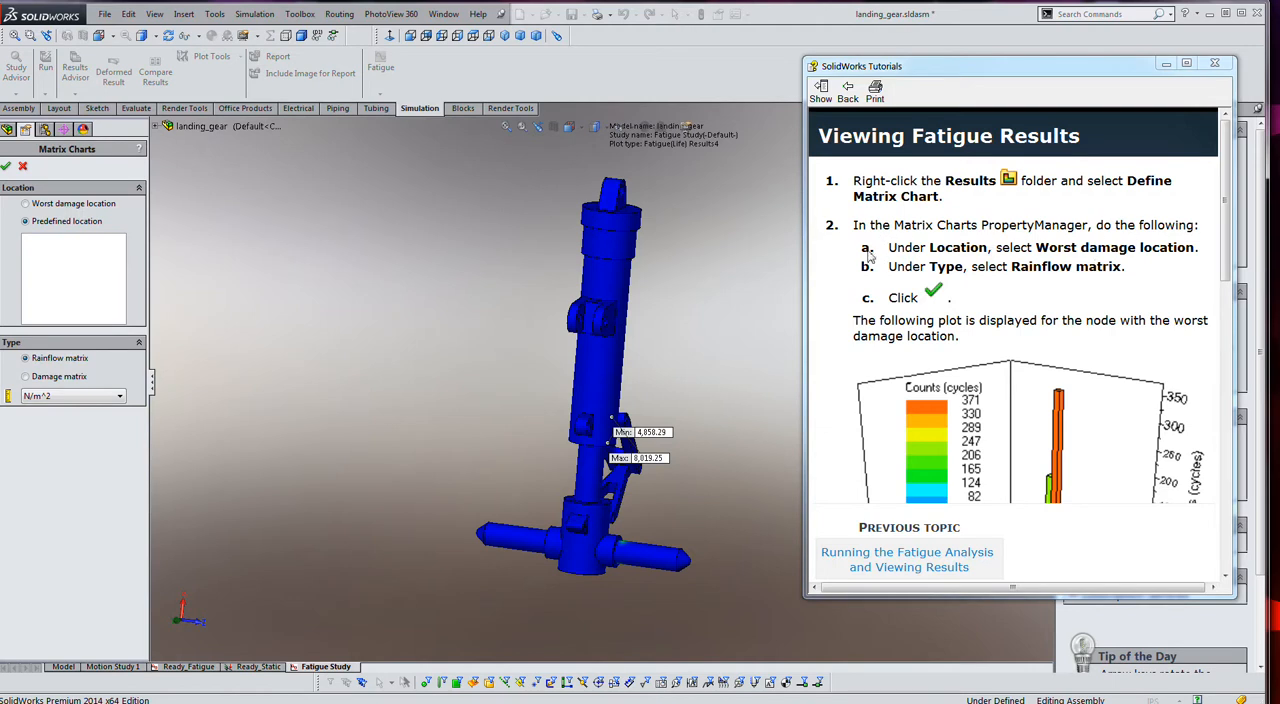
pyautogui.click(78, 205)
pyautogui.click(6, 167)
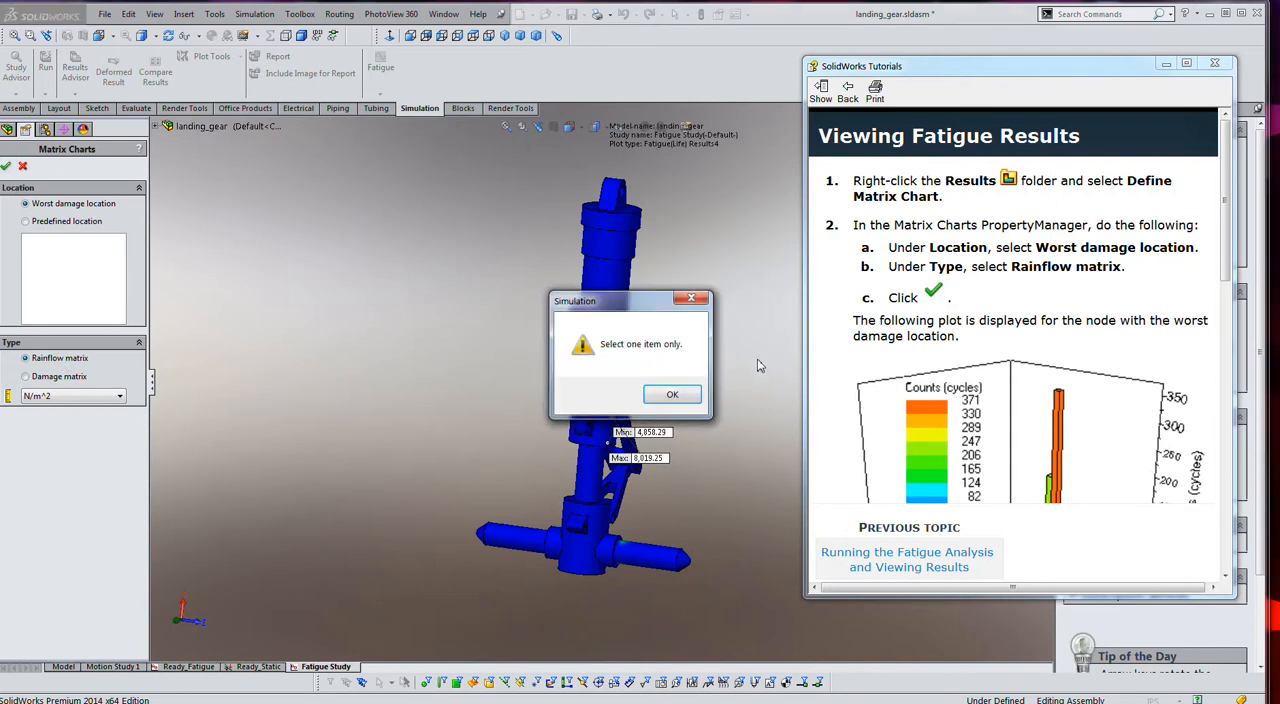
pyautogui.click(672, 395)
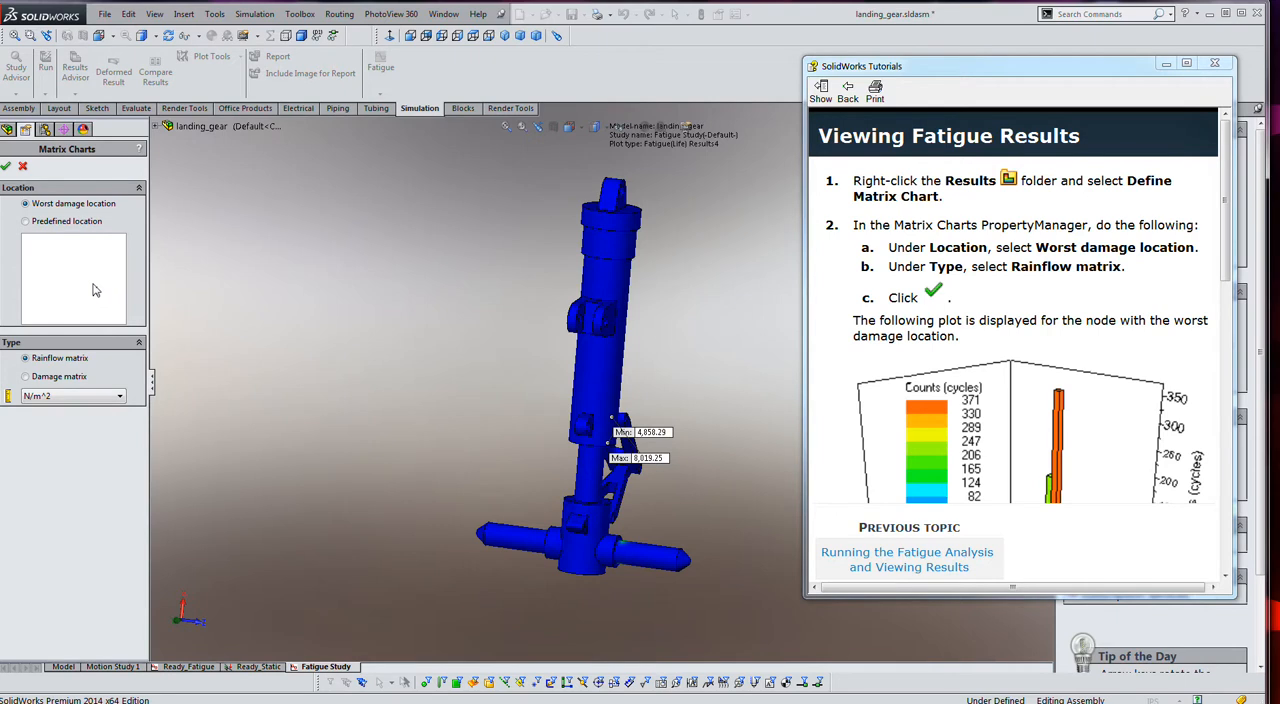
pyautogui.click(6, 166)
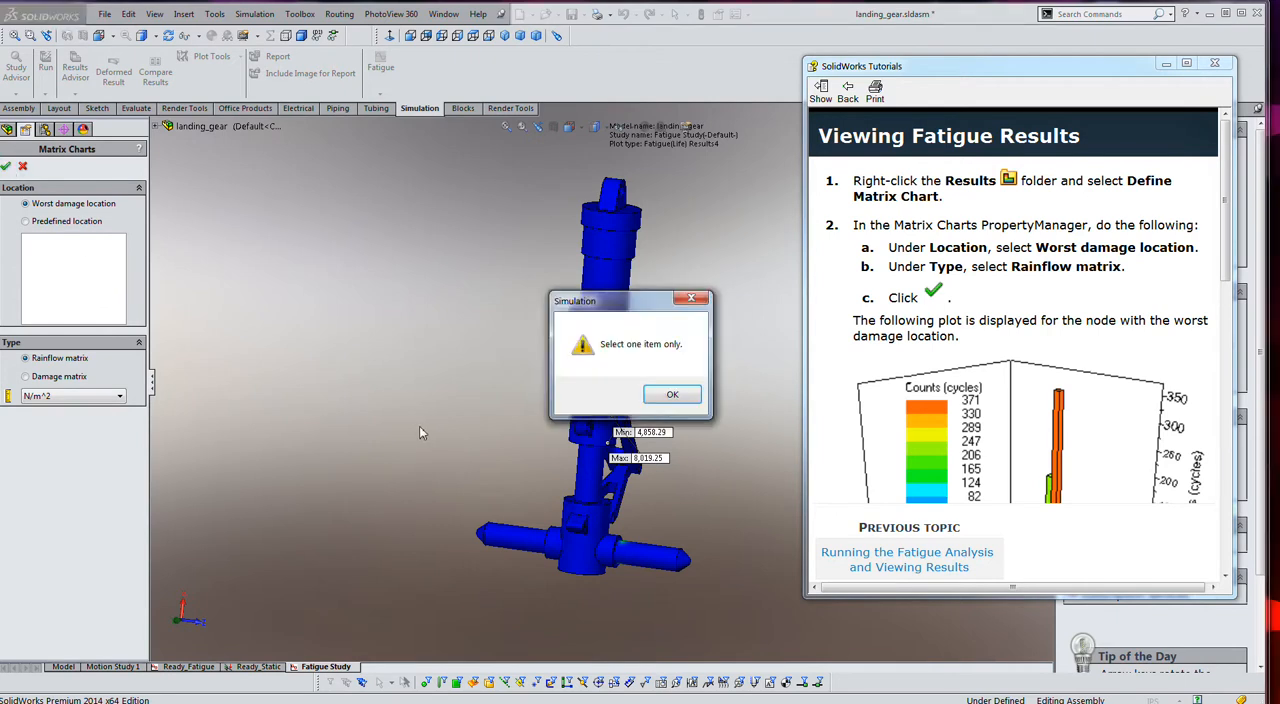
pyautogui.click(690, 395)
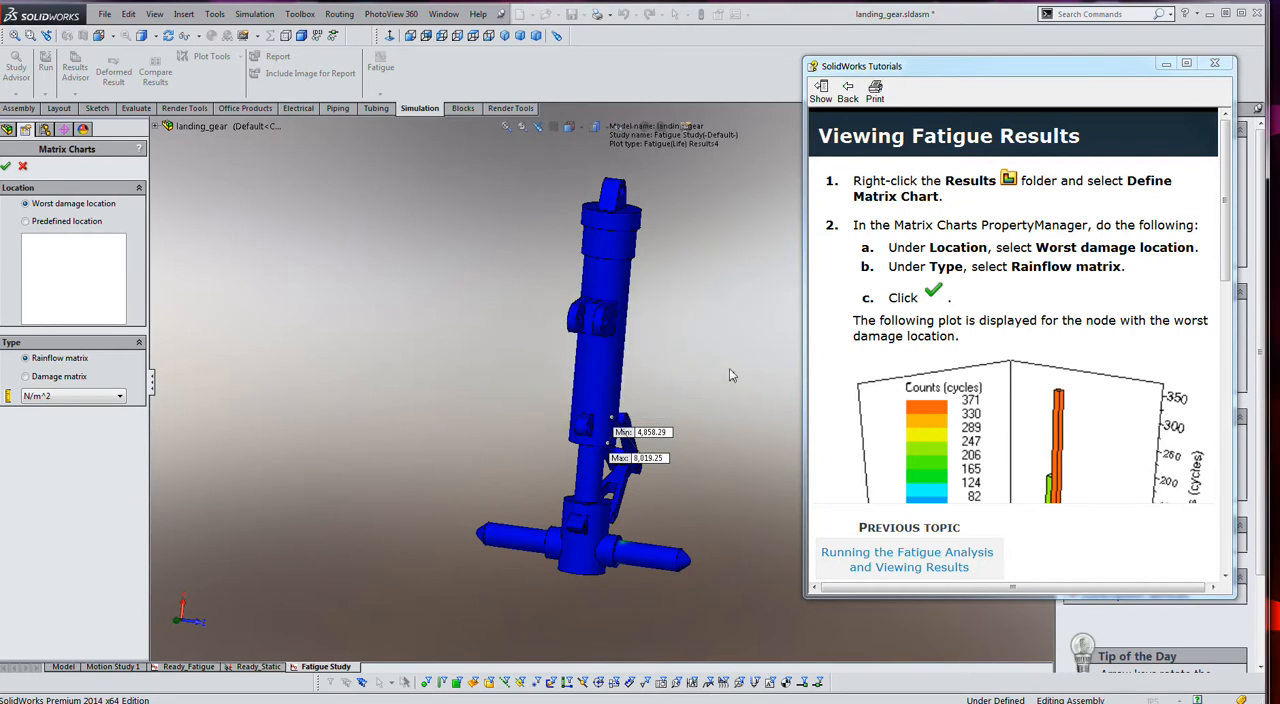
# Step: Examine the tutorial's example rainflow chart and its instructions for defining the damage matrix chart
pyautogui.moveTo(717, 374); pyautogui.dragTo(678, 375, button='middle')
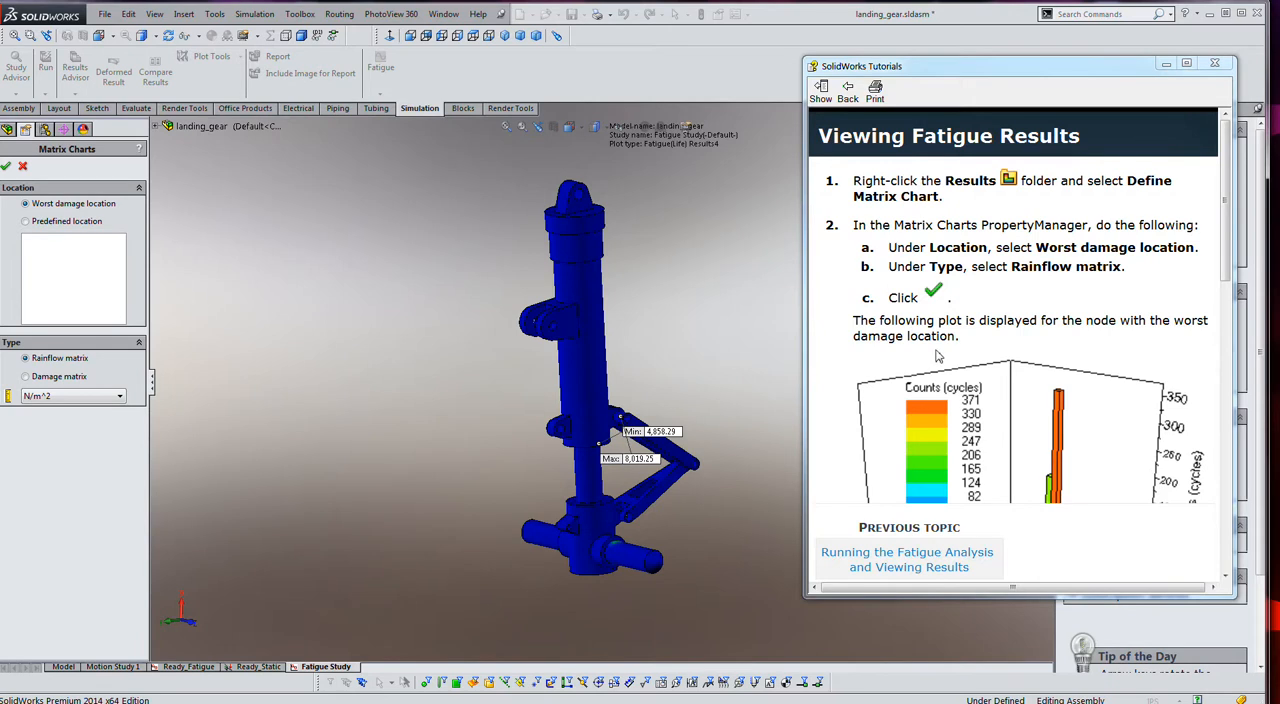
pyautogui.scroll(-4, 937, 356)
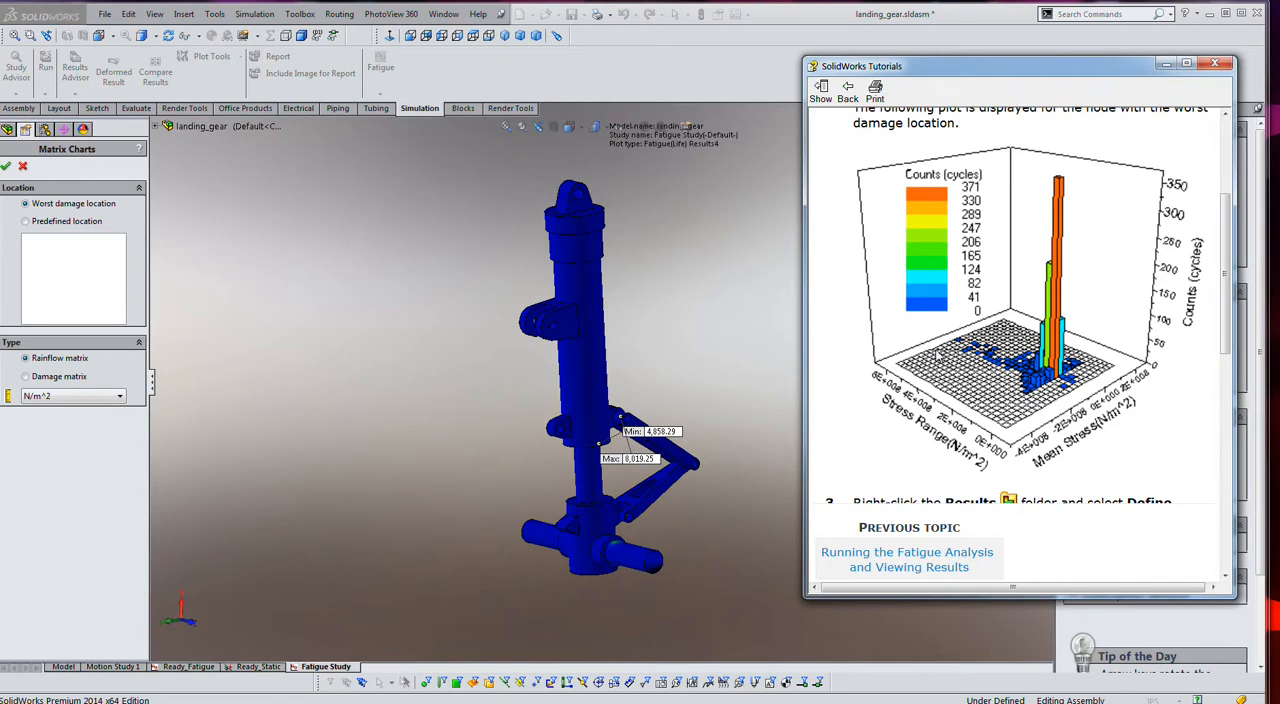
pyautogui.scroll(-3, 937, 356)
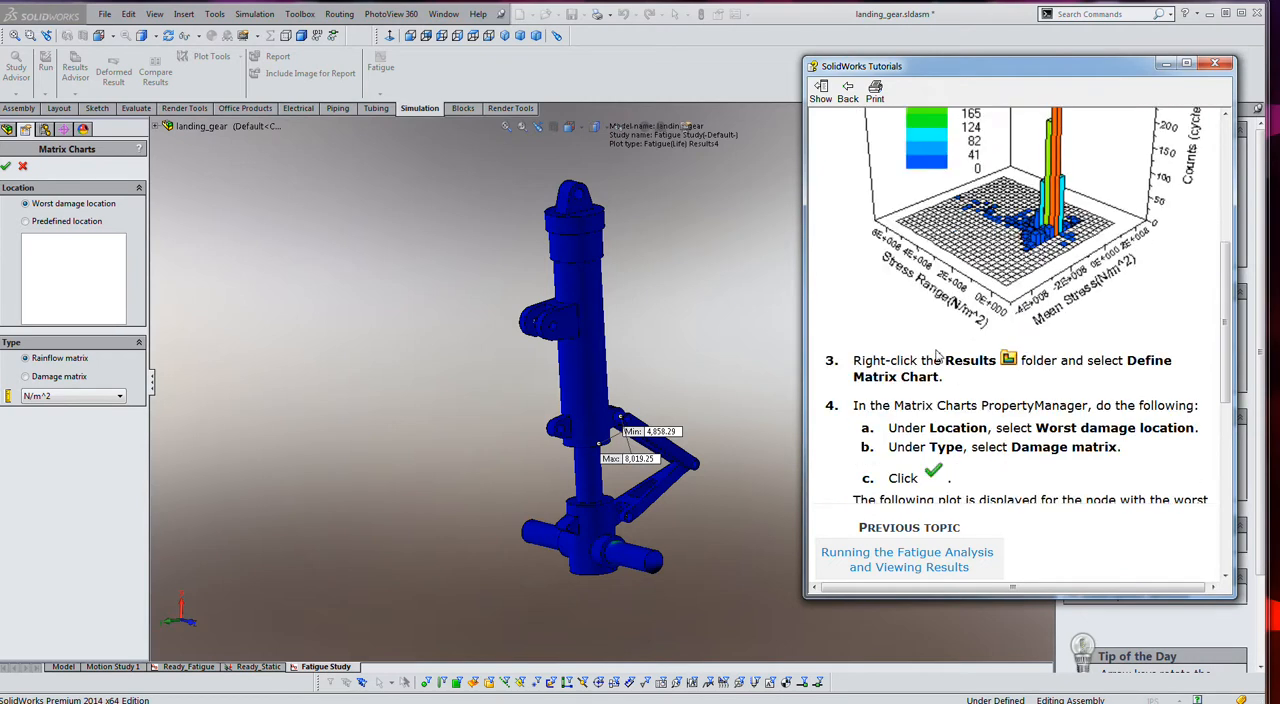
pyautogui.scroll(-1, 937, 353)
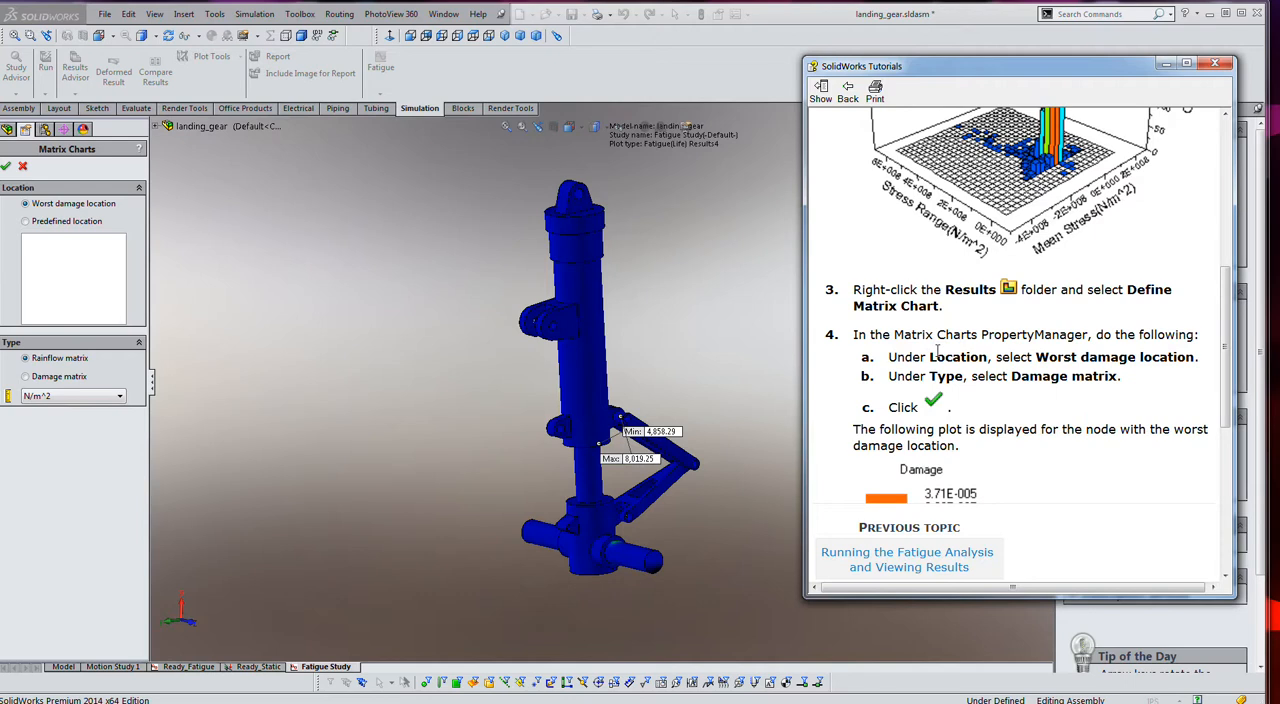
# Step: Try to define a Damage matrix chart in N/m^2 for the worst damage location, following the tutorial, and abandon the definition
pyautogui.scroll(5, 937, 352)
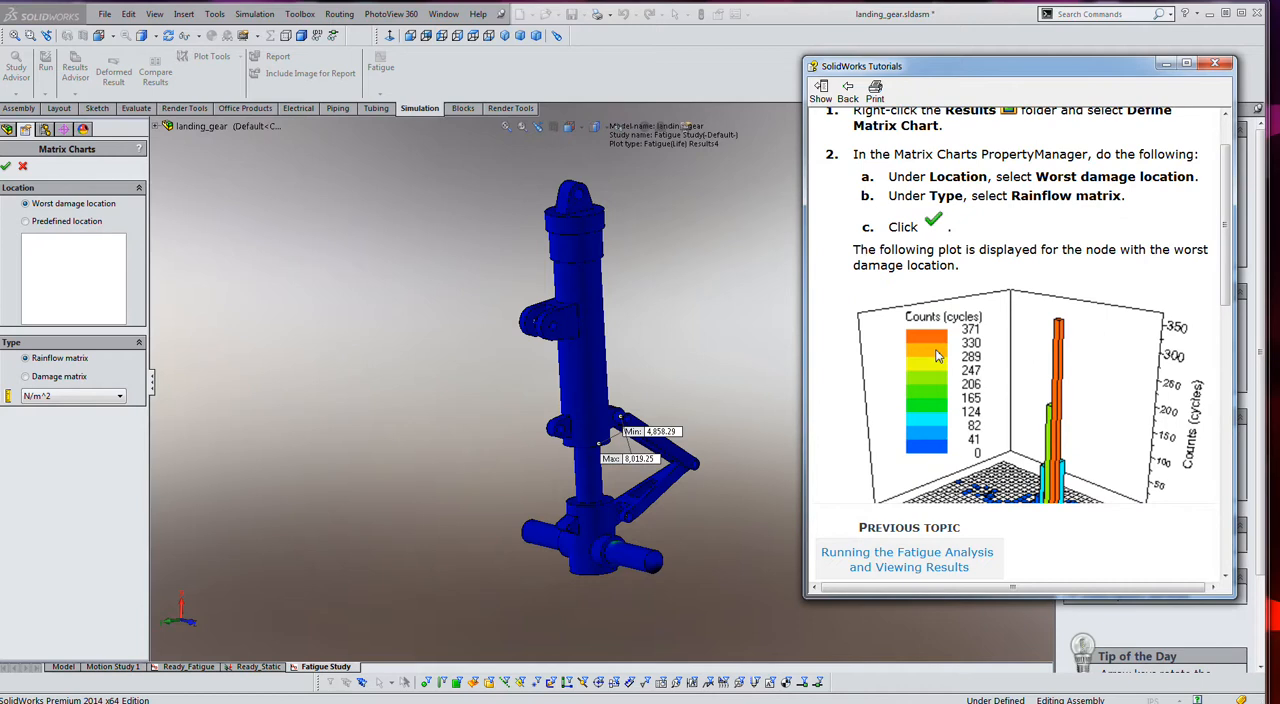
pyautogui.scroll(-3, 937, 352)
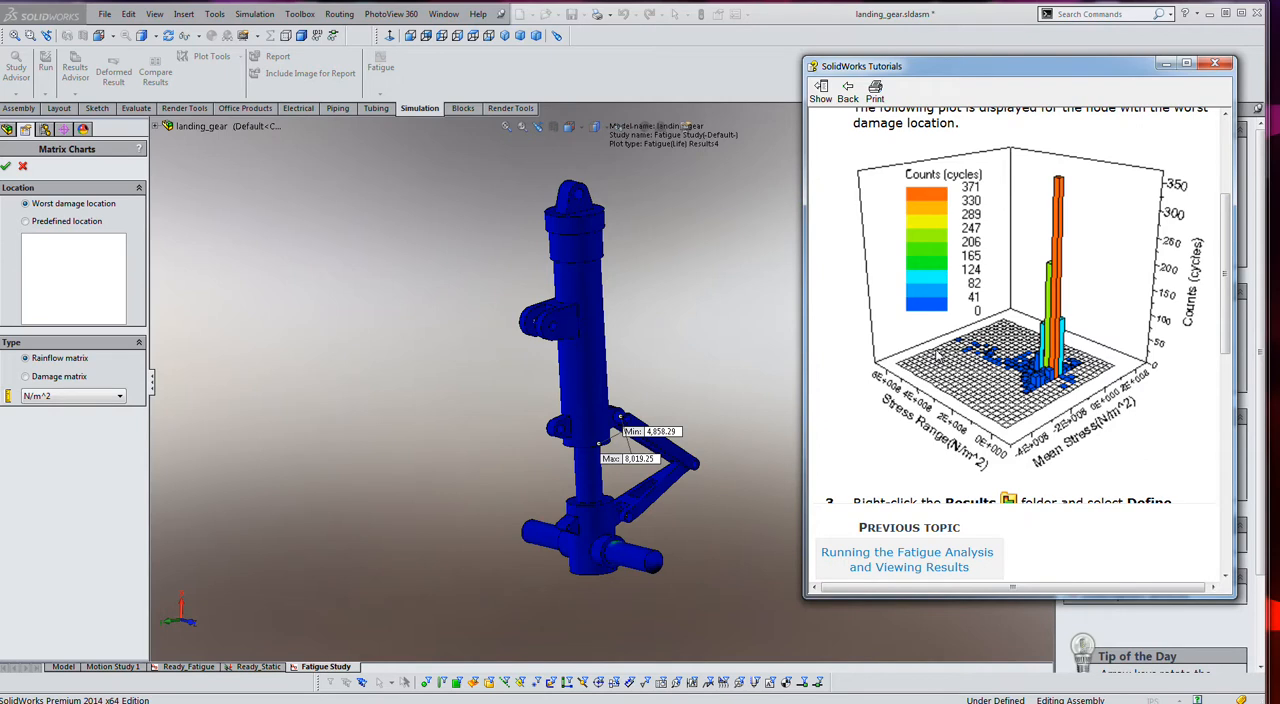
pyautogui.click(62, 381)
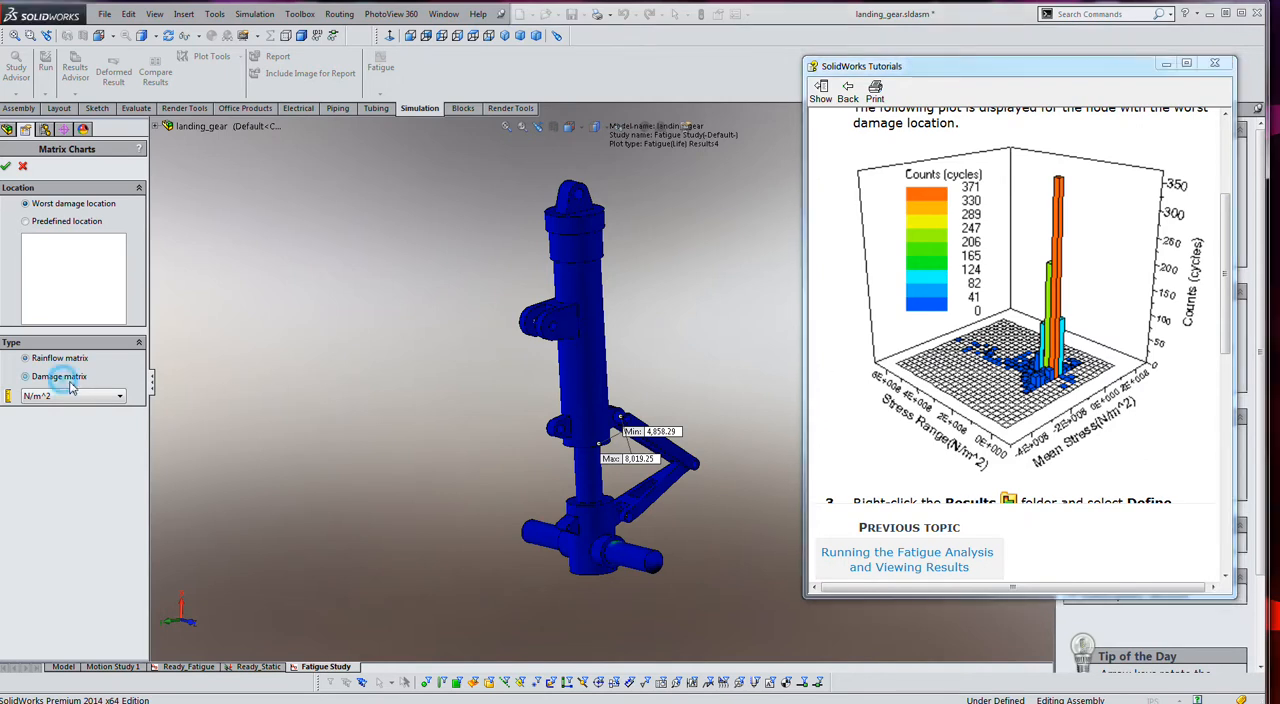
pyautogui.click(8, 167)
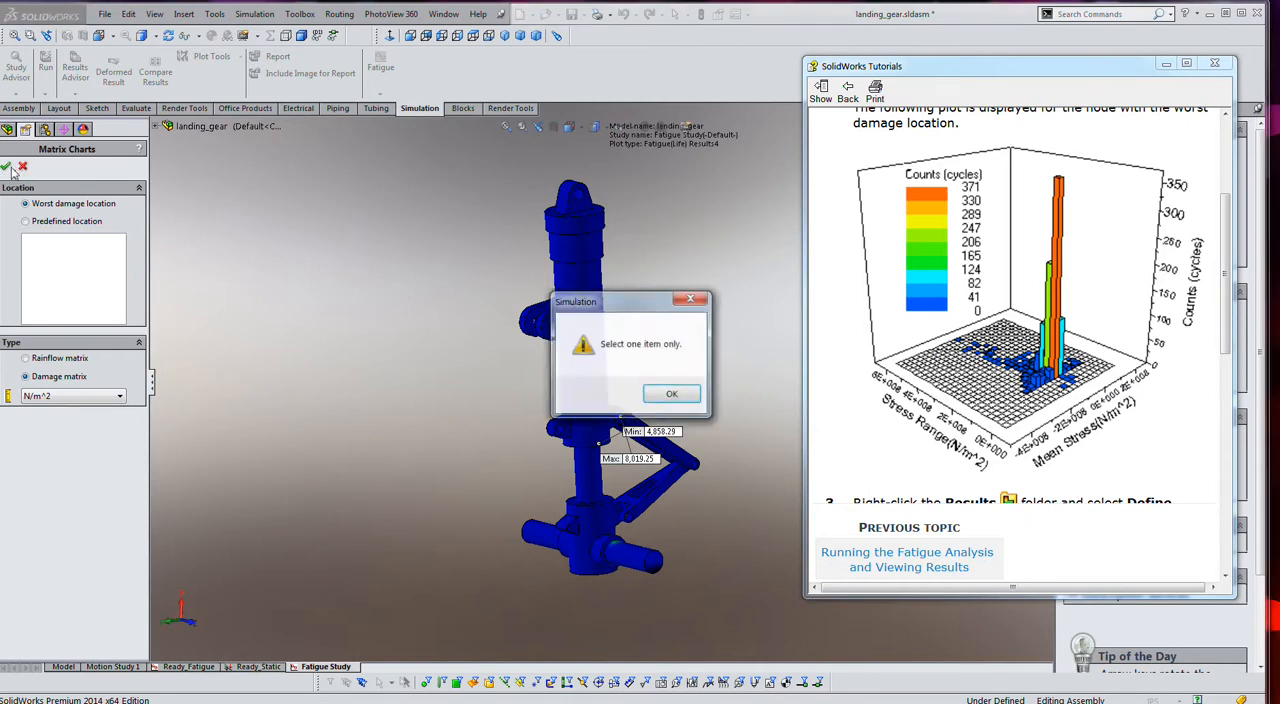
pyautogui.click(668, 392)
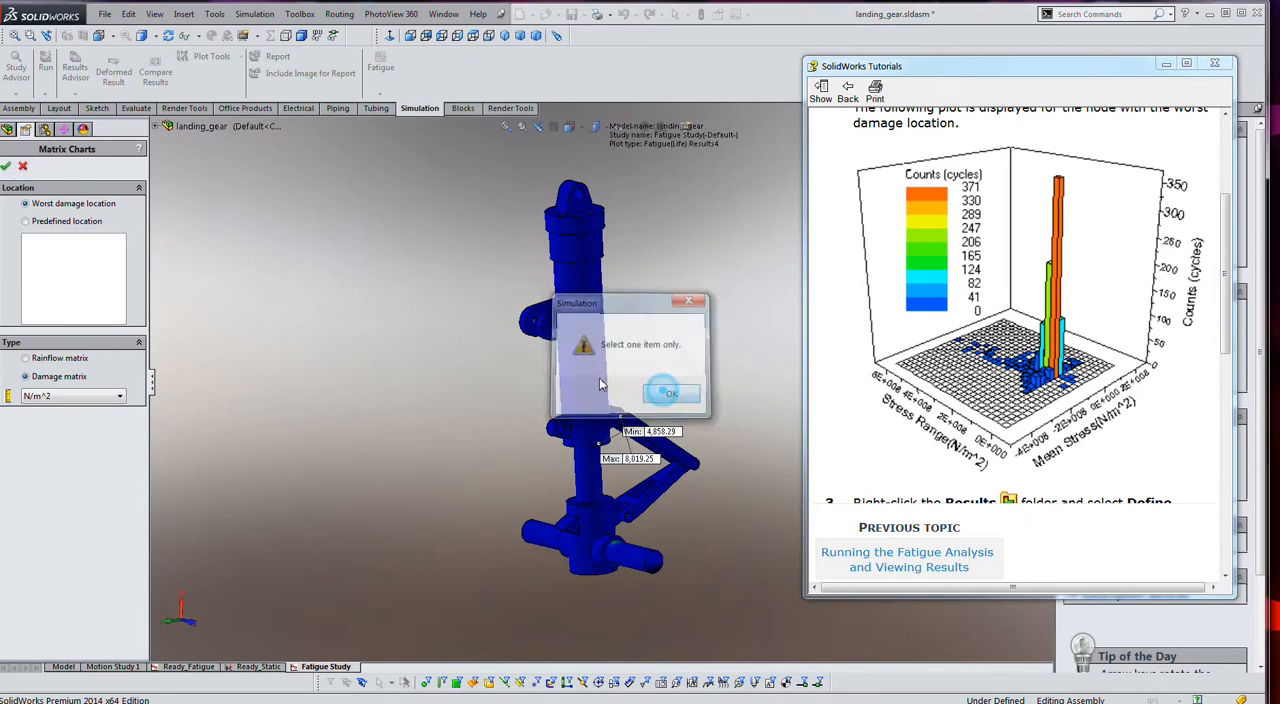
pyautogui.click(48, 222)
pyautogui.click(64, 276)
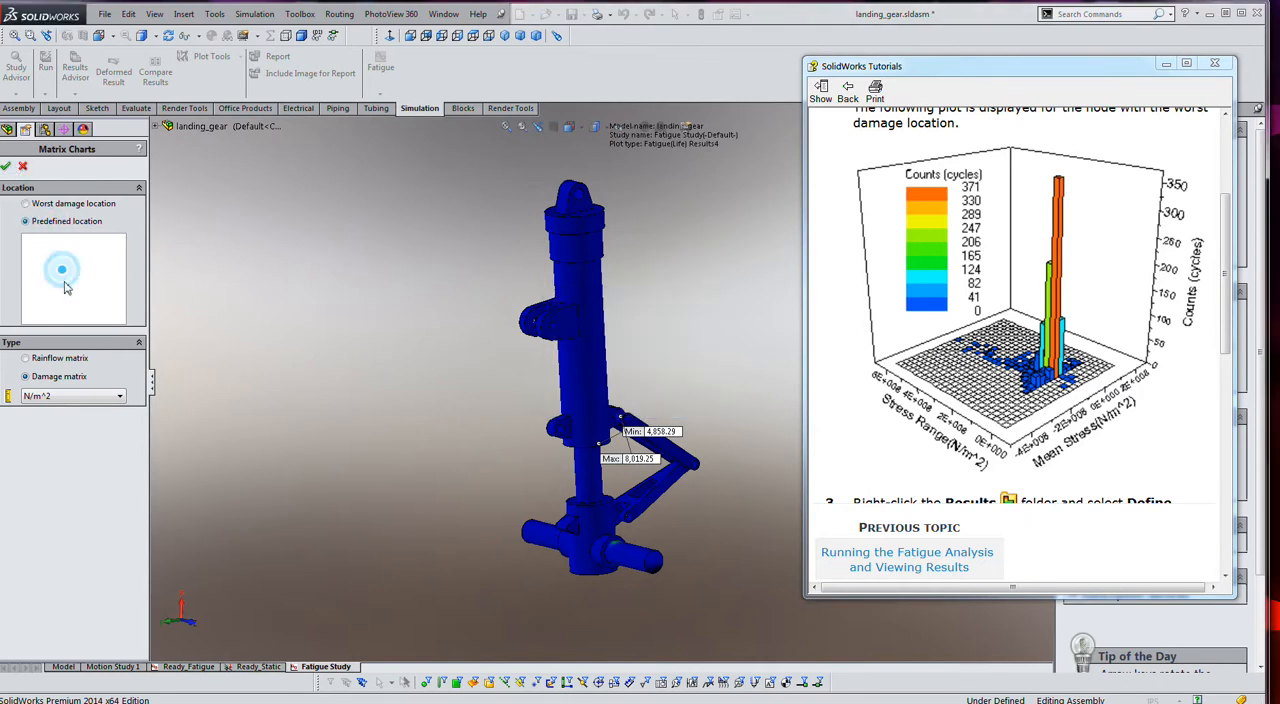
pyautogui.click(22, 166)
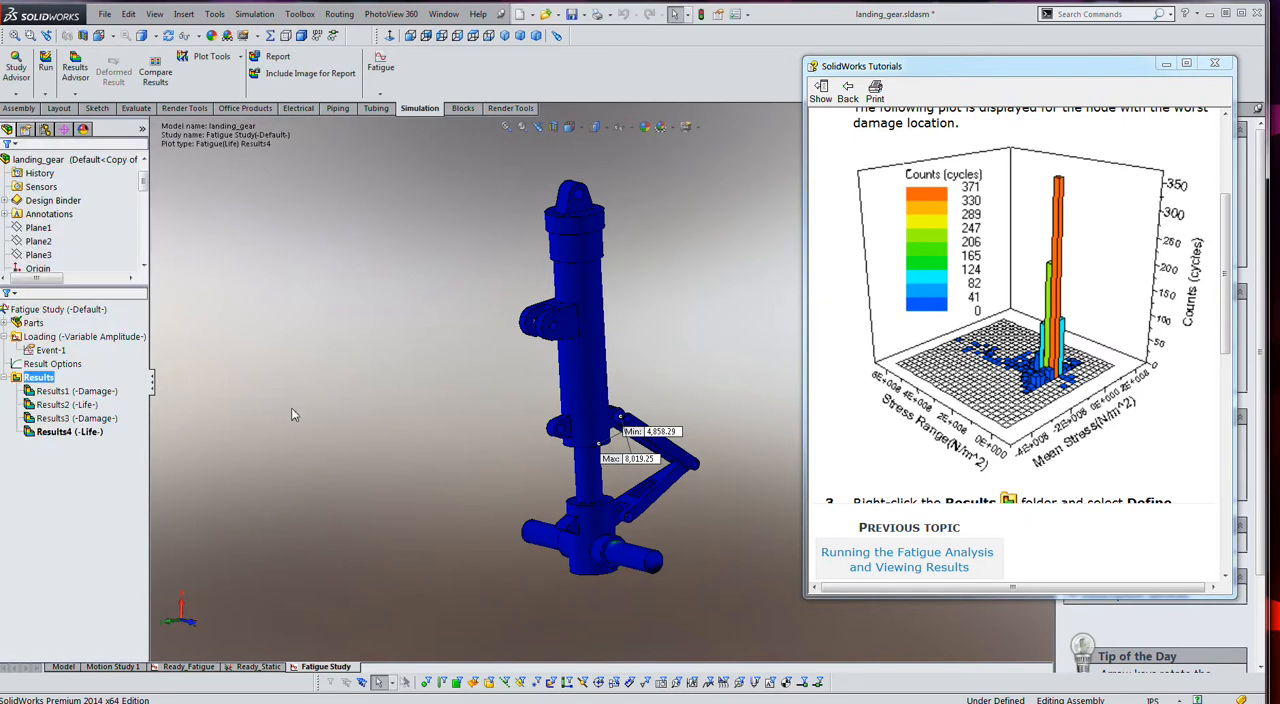
# Step: Start another matrix chart definition from the fatigue results, following the first instructions of the Viewing Fatigue Results topic
pyautogui.rightClick(62, 431)
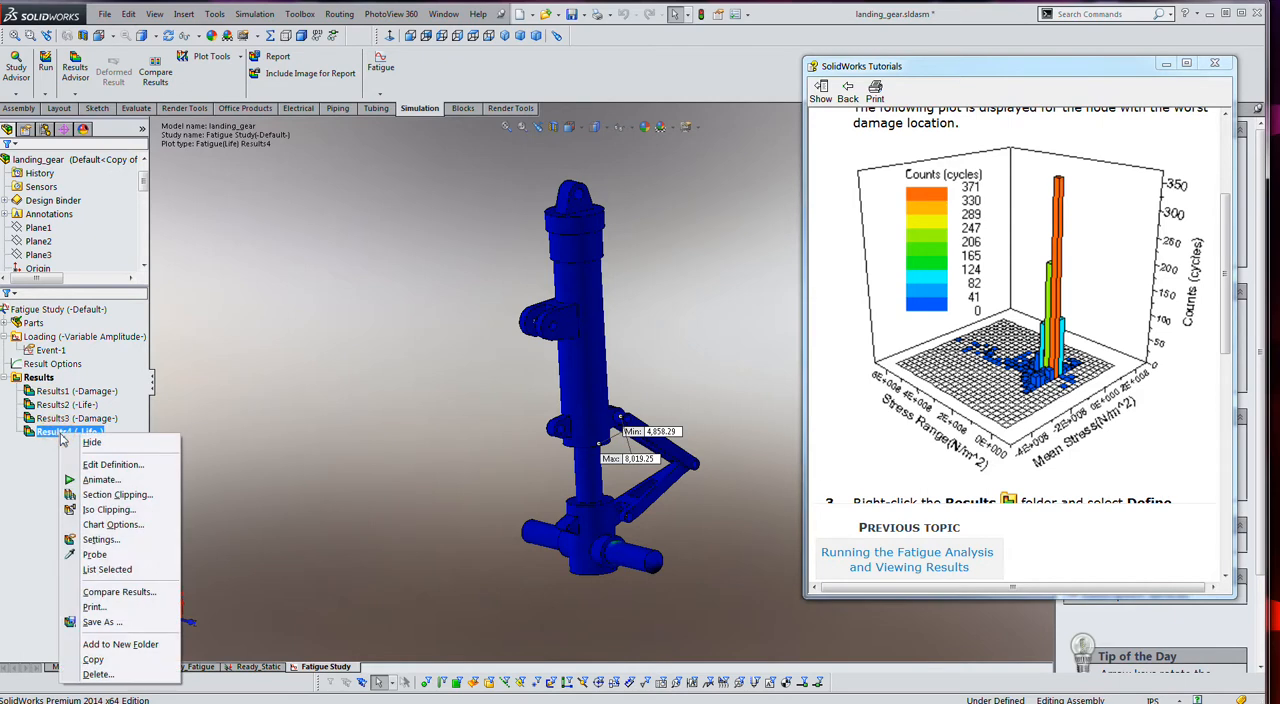
pyautogui.click(901, 342)
pyautogui.scroll(4, 936, 343)
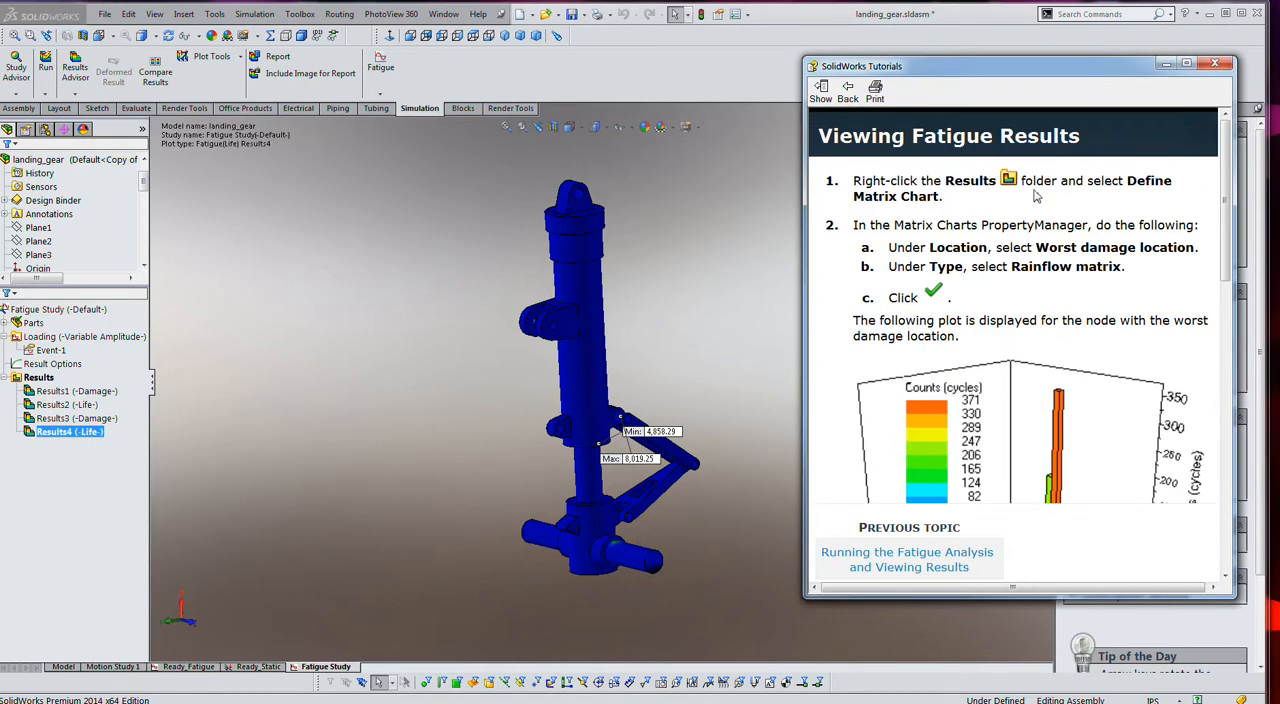
pyautogui.rightClick(38, 377)
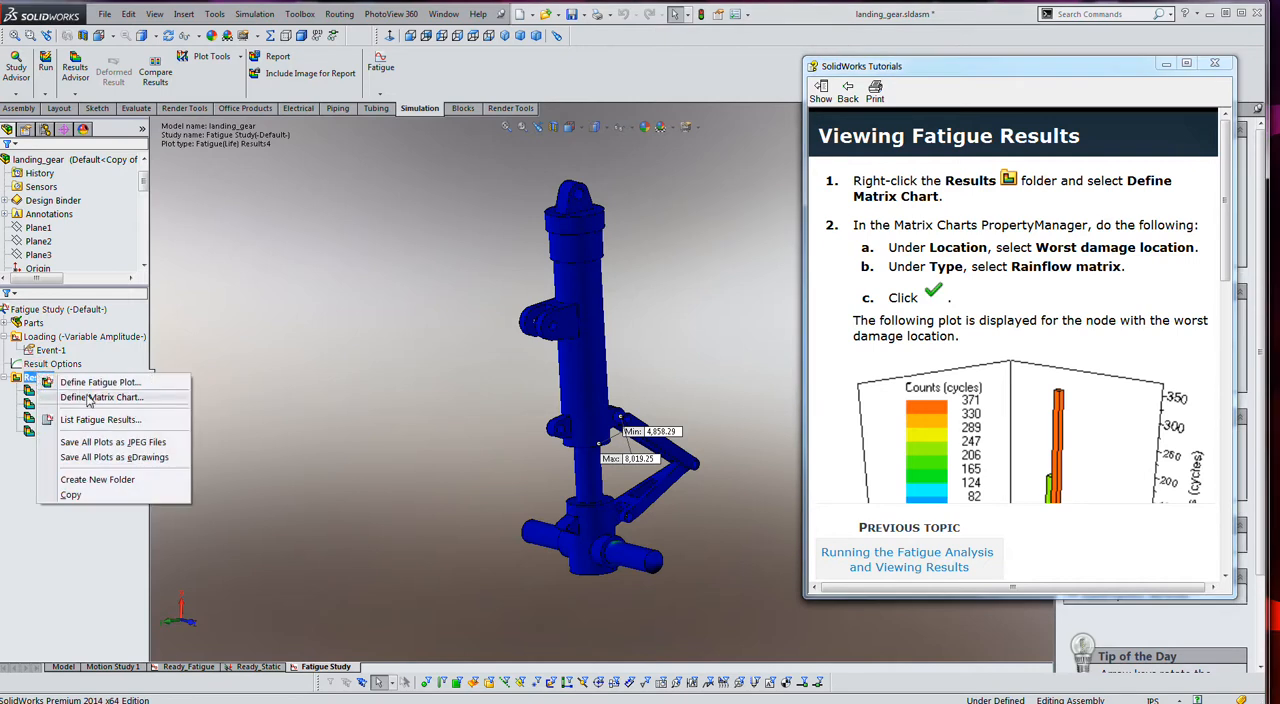
pyautogui.click(89, 400)
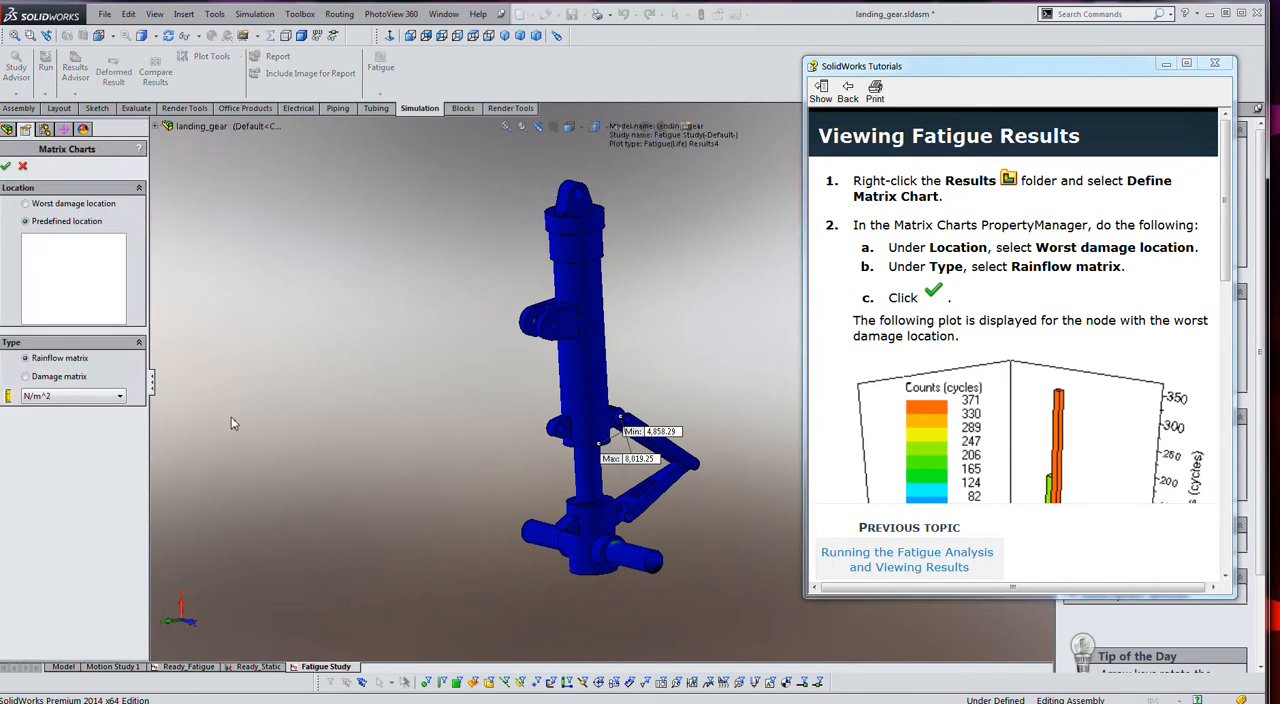
pyautogui.click(100, 294)
# Step: Review the Rainflow and Damage matrix instructions and example charts in the Viewing Fatigue Results topic
pyautogui.click(853, 310)
pyautogui.scroll(-5, 858, 318)
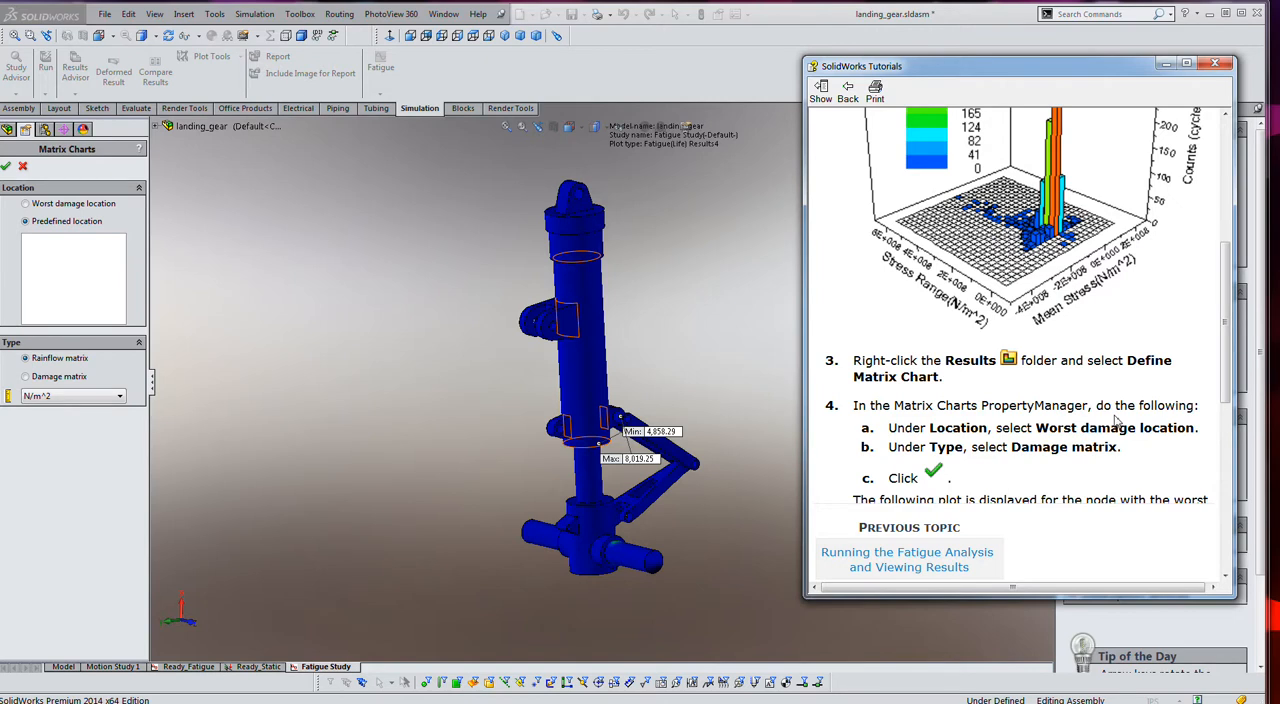
pyautogui.scroll(-8, 1106, 413)
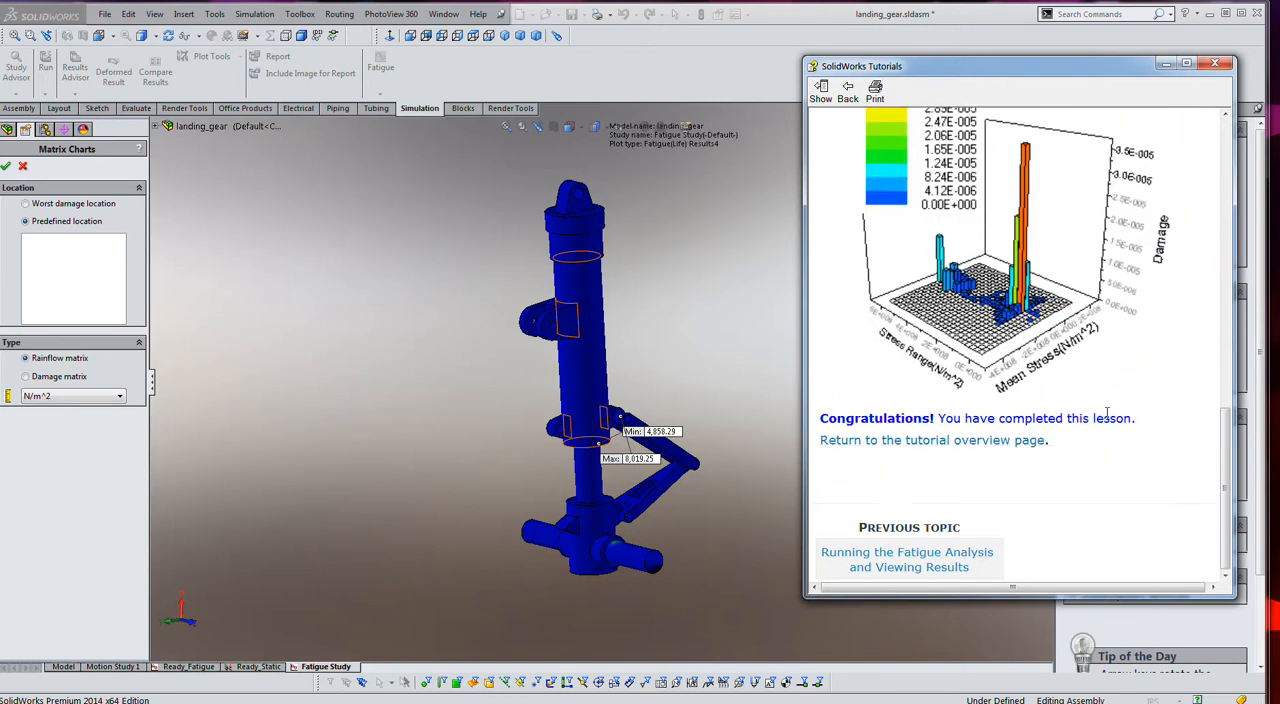
pyautogui.scroll(5, 1106, 413)
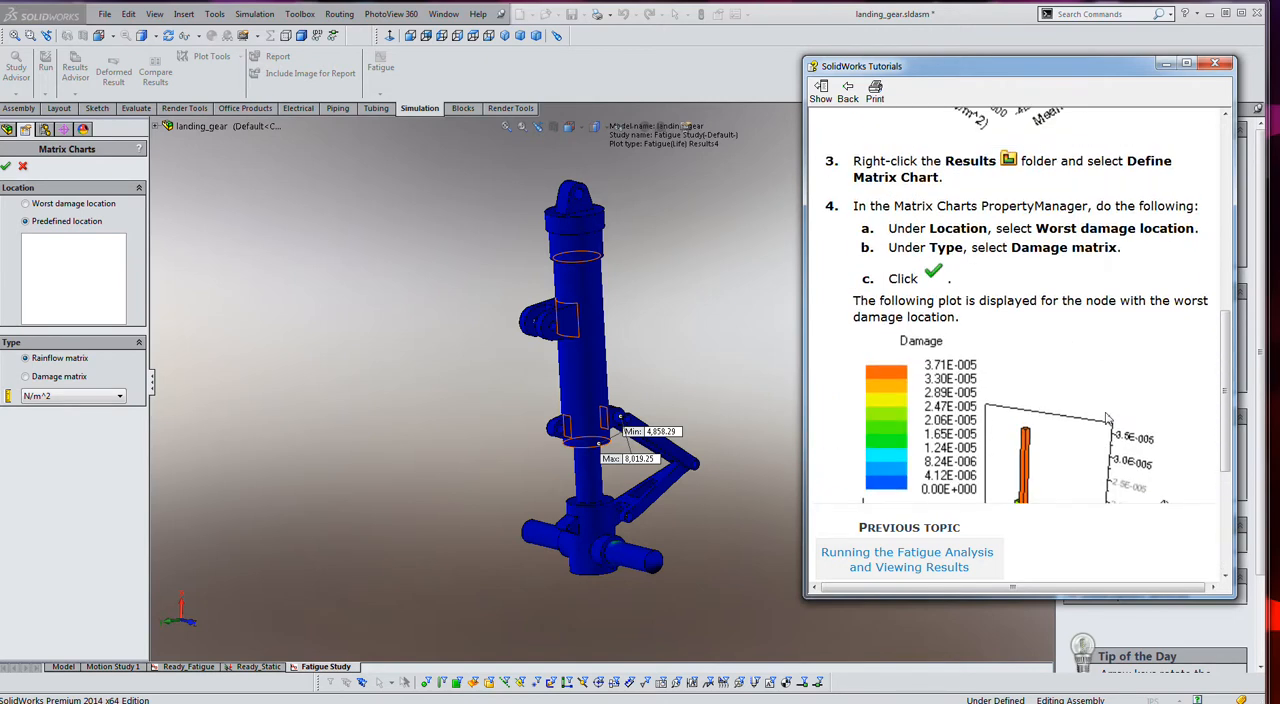
pyautogui.scroll(8, 1107, 418)
pyautogui.scroll(3, 1107, 418)
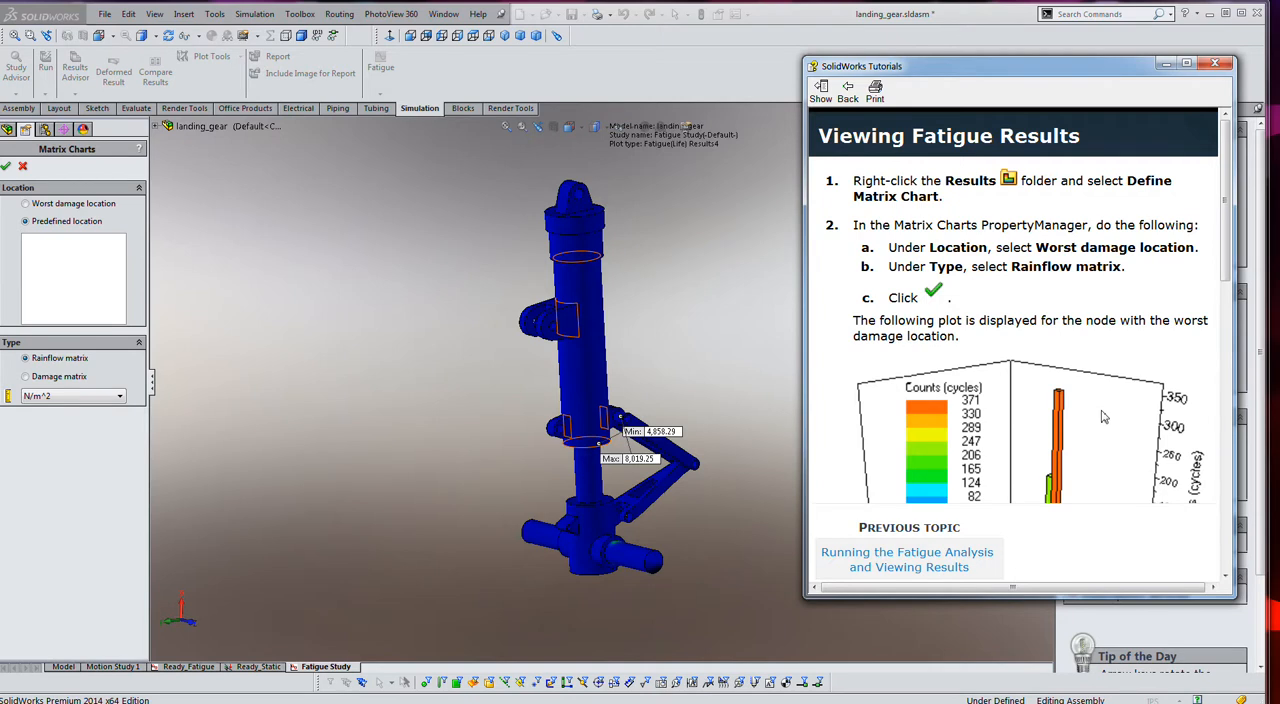
# Step: Review the damage and life plot instructions in the previous tutorial topic, and return to Viewing Fatigue Results
pyautogui.click(938, 557)
pyautogui.scroll(-10, 1032, 470)
pyautogui.scroll(-2, 1030, 468)
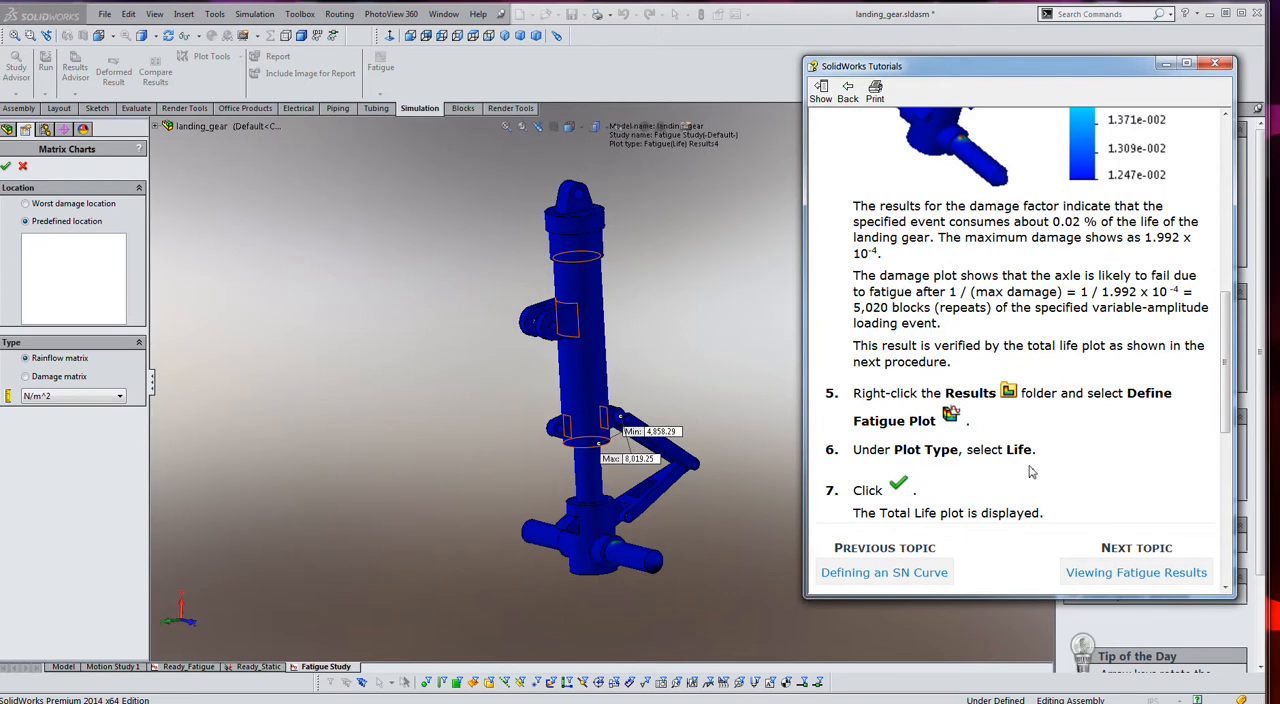
pyautogui.scroll(-2, 1032, 472)
pyautogui.scroll(-4, 1032, 472)
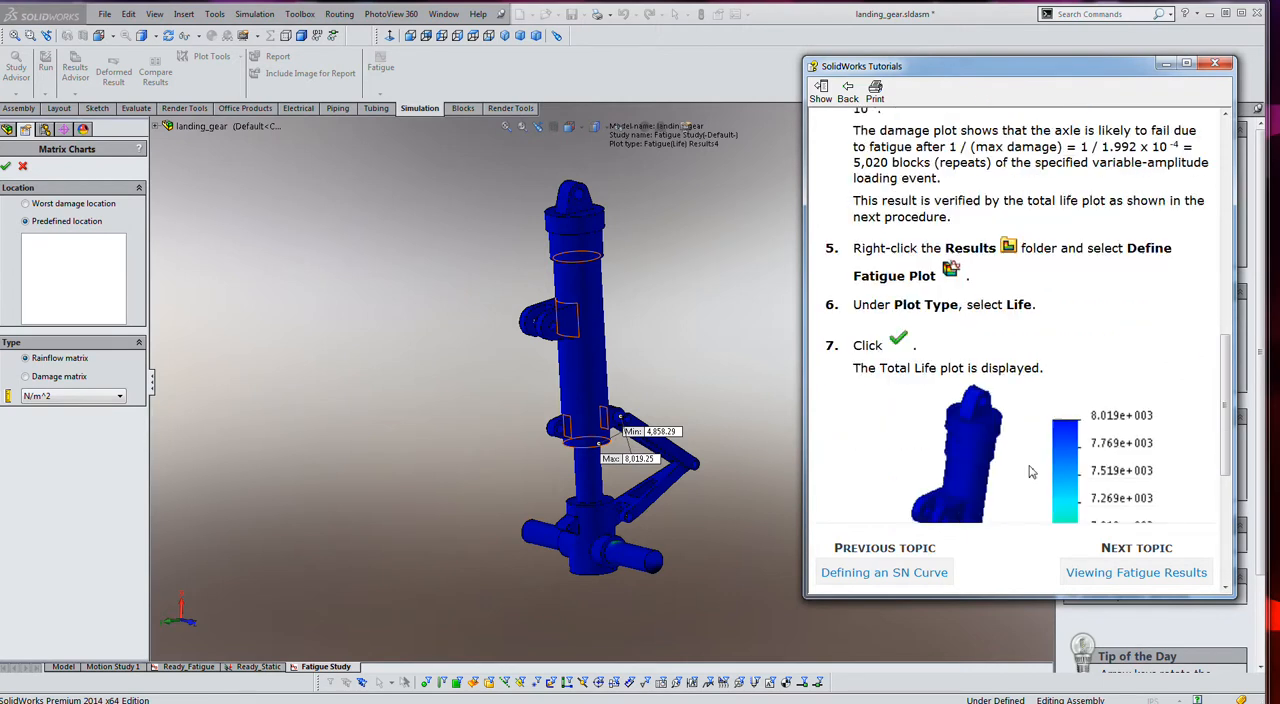
pyautogui.scroll(-4, 1032, 472)
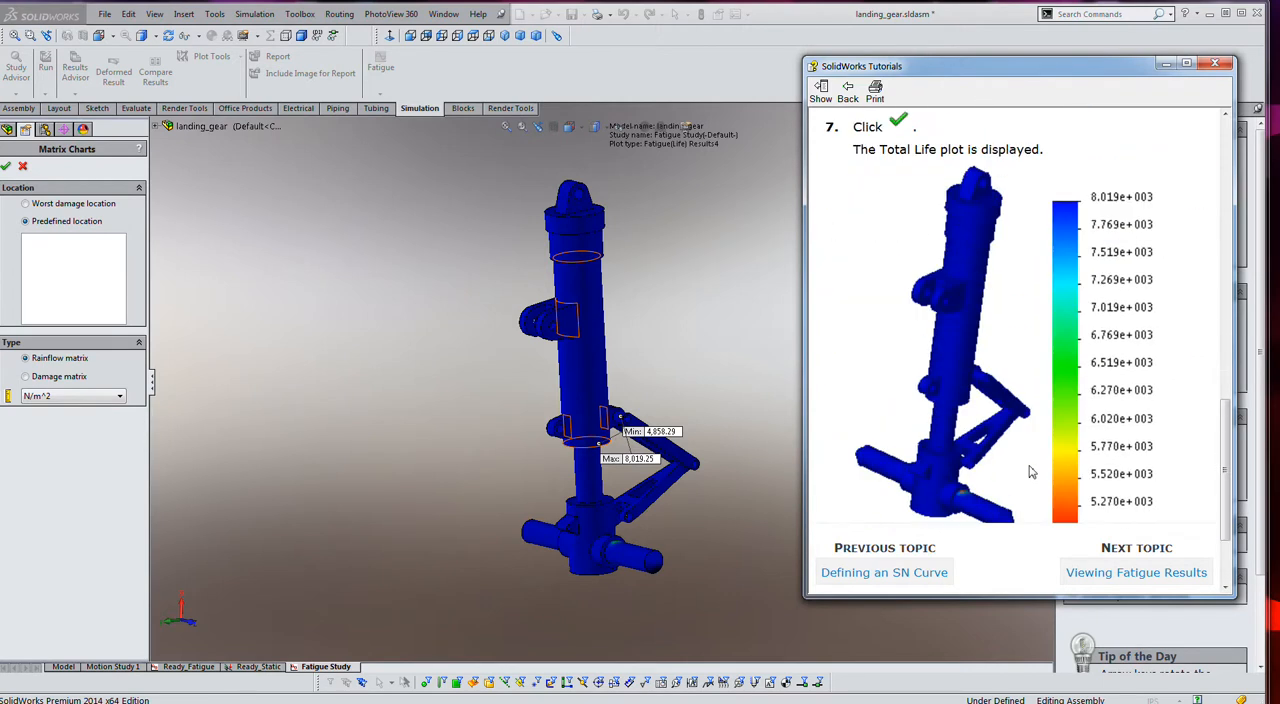
pyautogui.scroll(-4, 1032, 472)
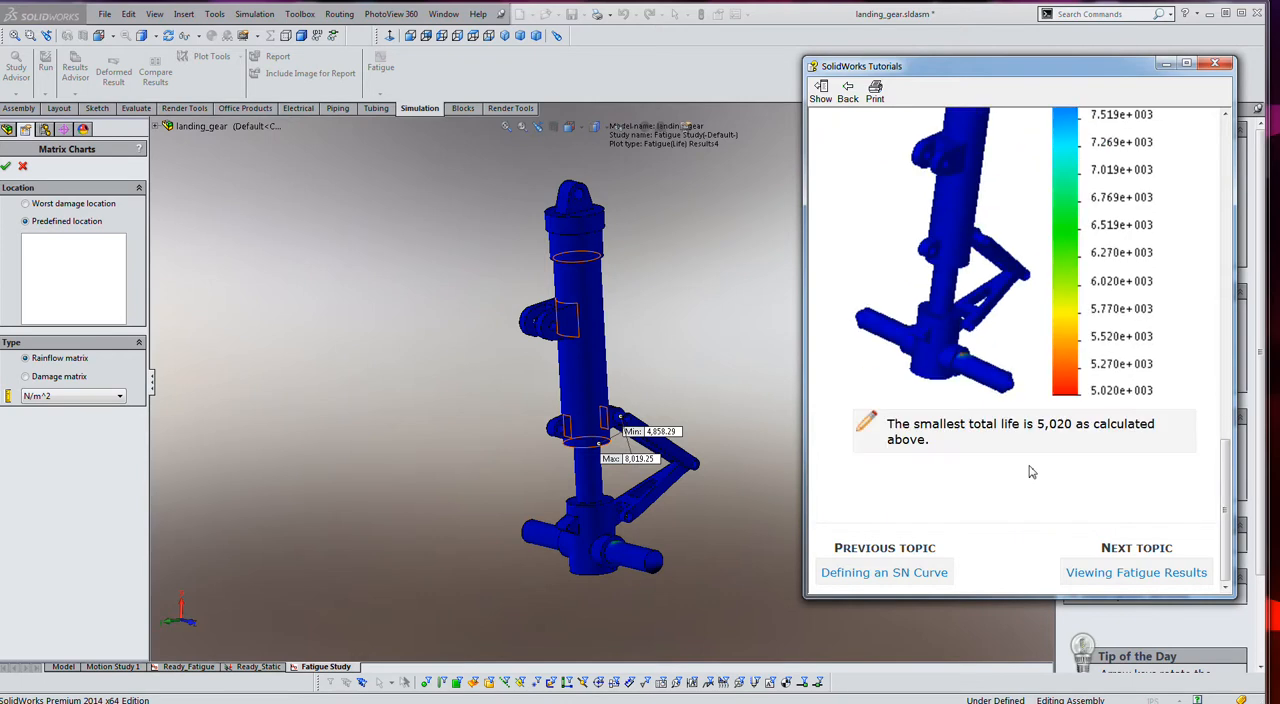
pyautogui.click(1094, 572)
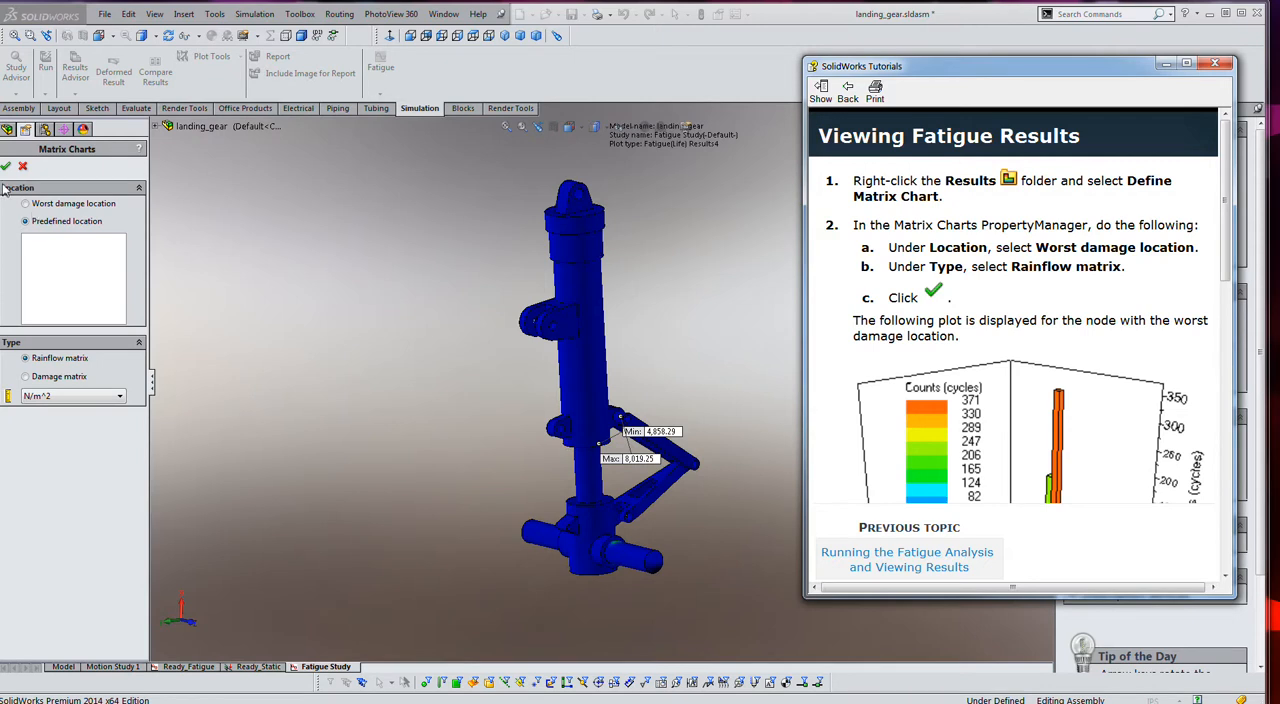
# Step: Try to define the Rainflow matrix chart in psi for a predefined location
pyautogui.click(40, 399)
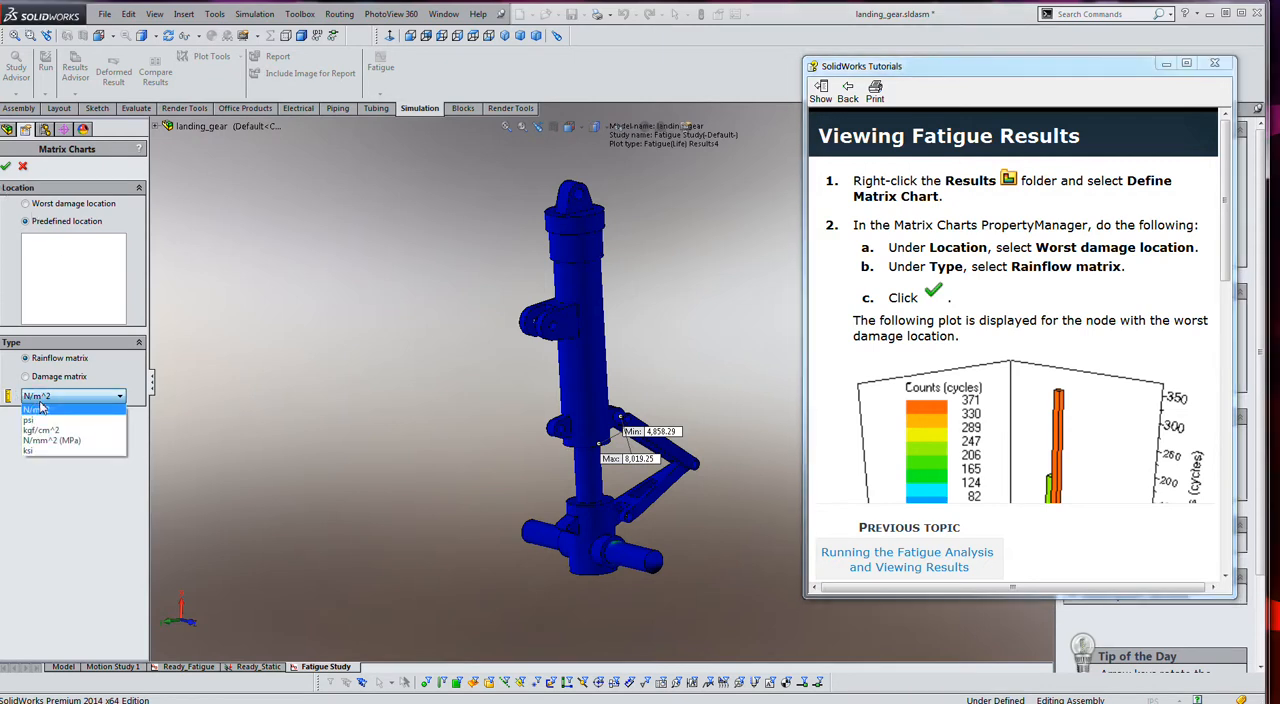
pyautogui.click(30, 420)
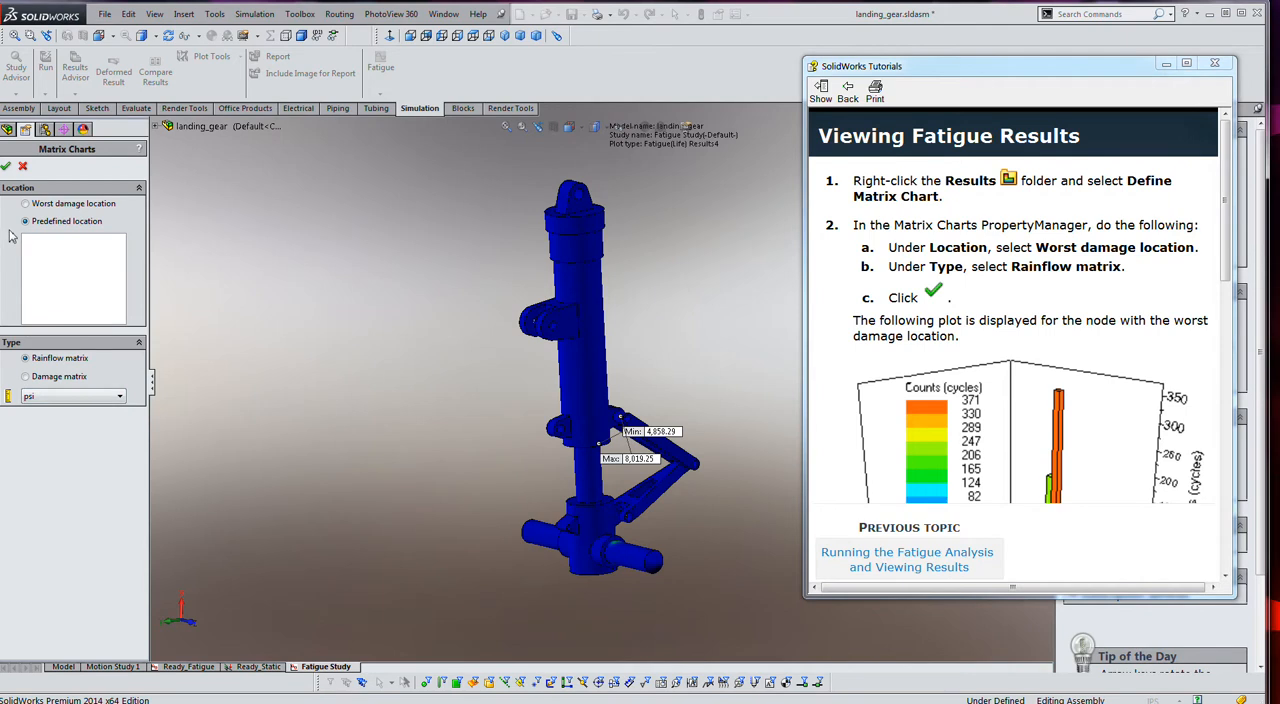
pyautogui.click(5, 165)
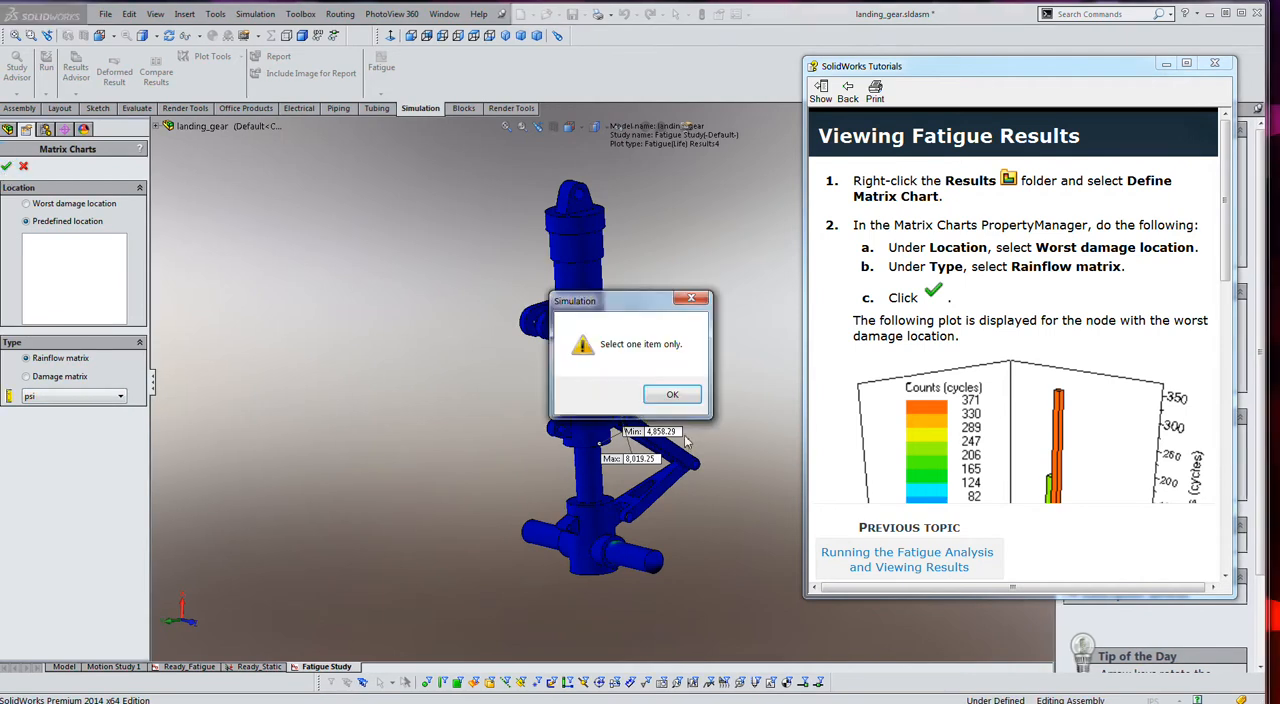
pyautogui.click(668, 395)
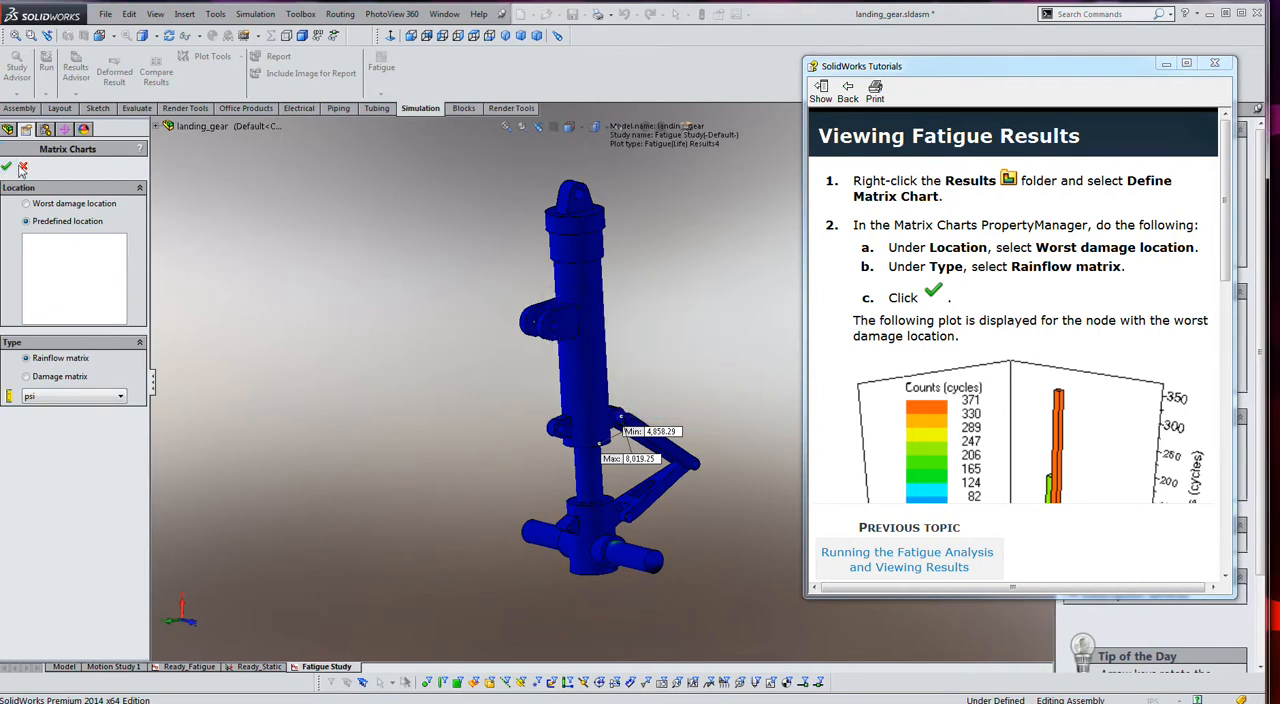
# Step: Try to define the Rainflow matrix chart for the worst damage location with the oleostrut's cylindrical face selected
pyautogui.click(26, 203)
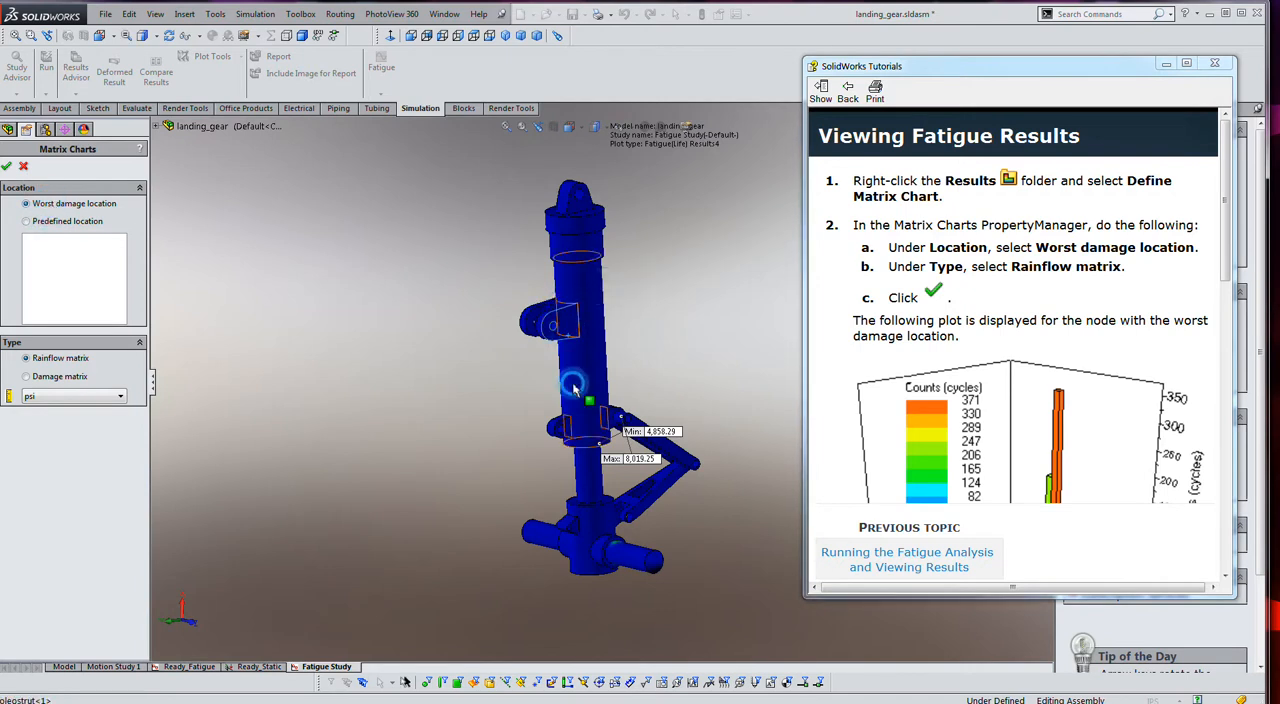
pyautogui.click(8, 167)
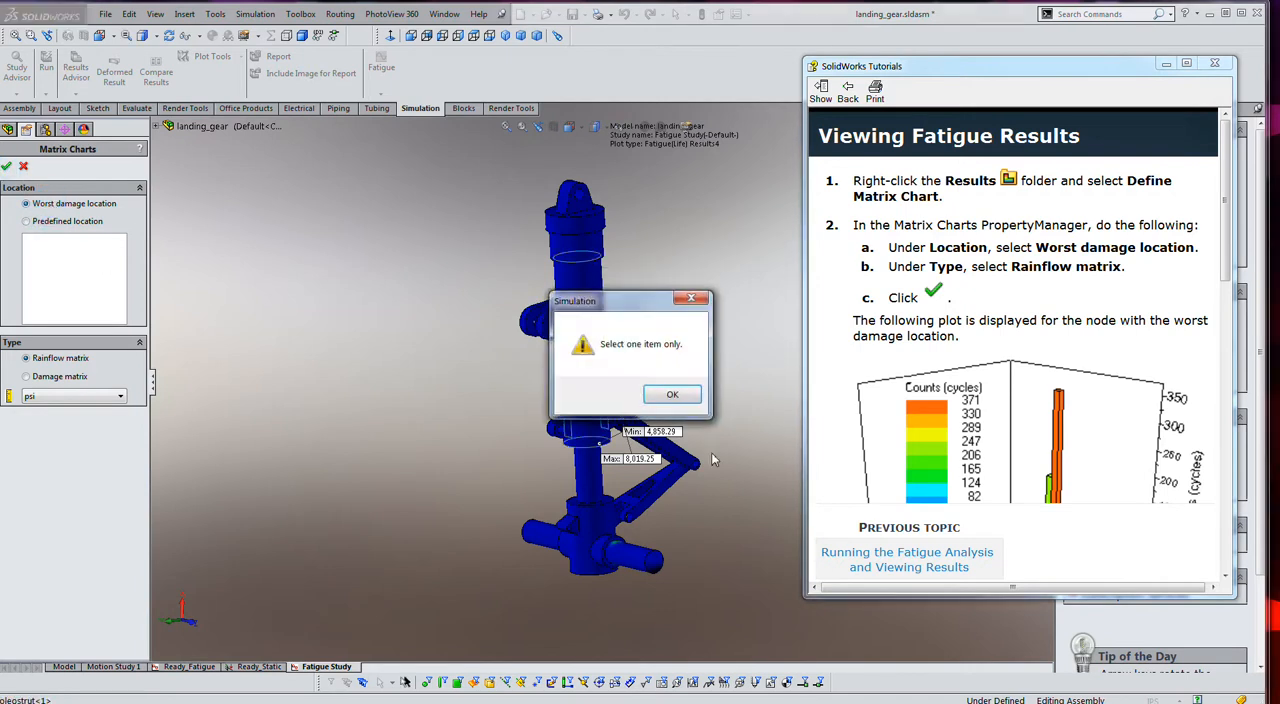
pyautogui.click(668, 395)
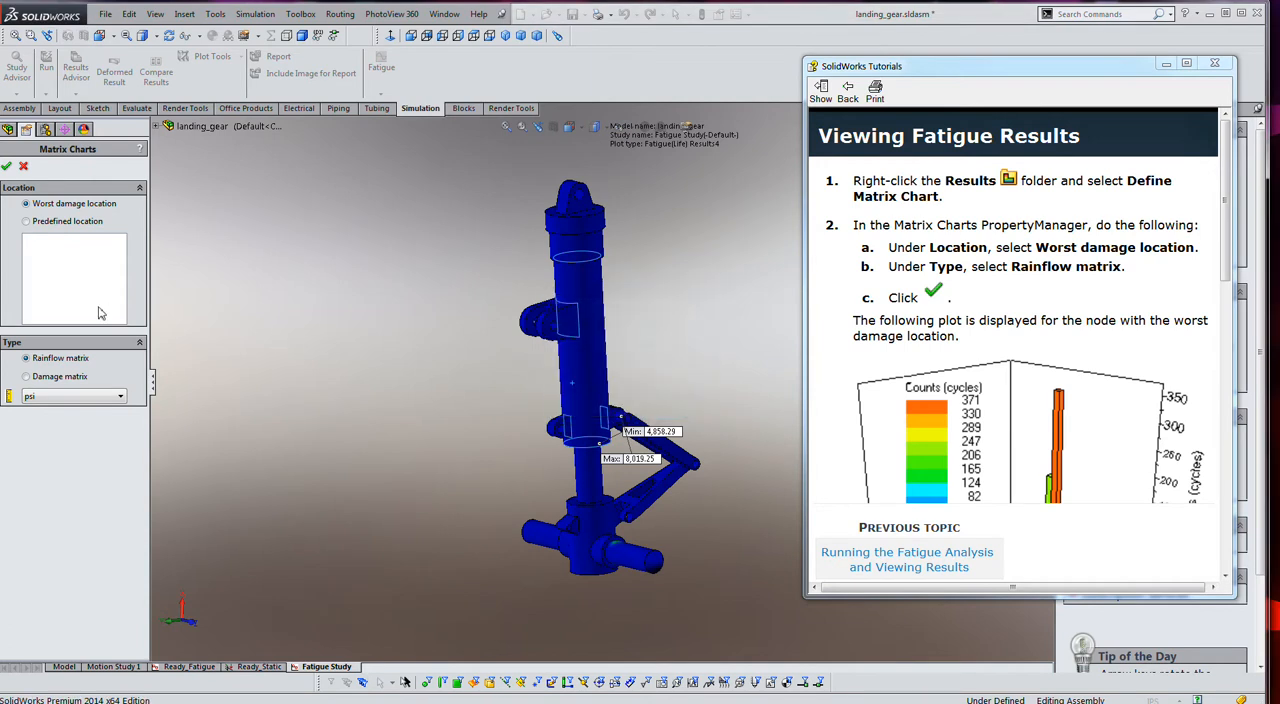
# Step: Try to define the Rainflow matrix chart for a predefined location at the circular edge on the wheel hub
pyautogui.click(50, 221)
pyautogui.click(613, 542)
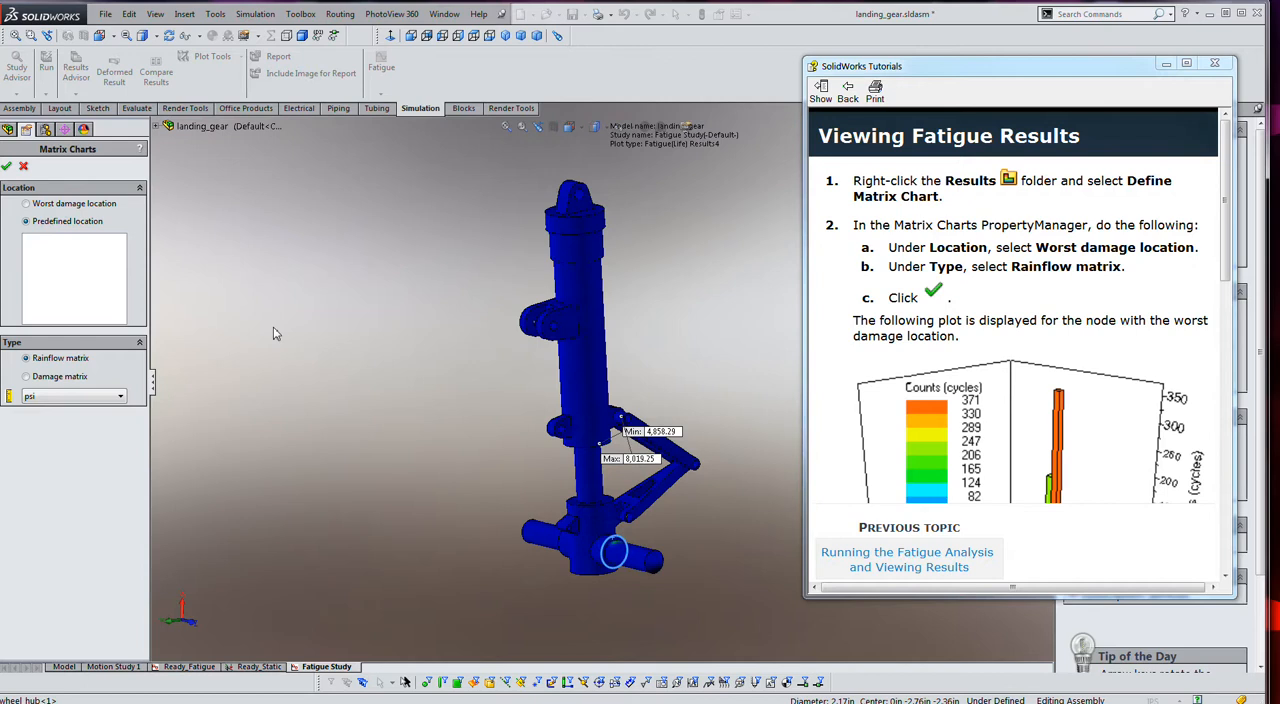
pyautogui.click(9, 168)
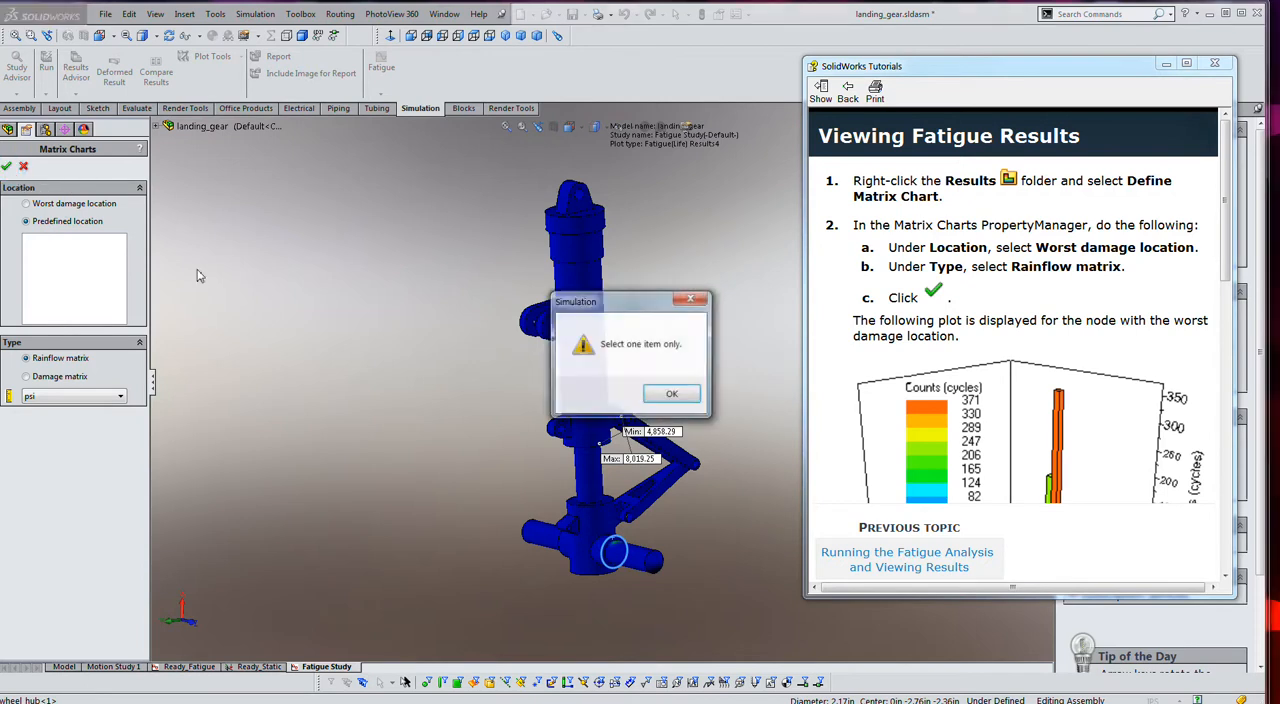
pyautogui.click(672, 398)
# Step: Try the Rainflow matrix chart for the worst damage location with the wheel hub edge selected, and cancel the definition
pyautogui.click(55, 206)
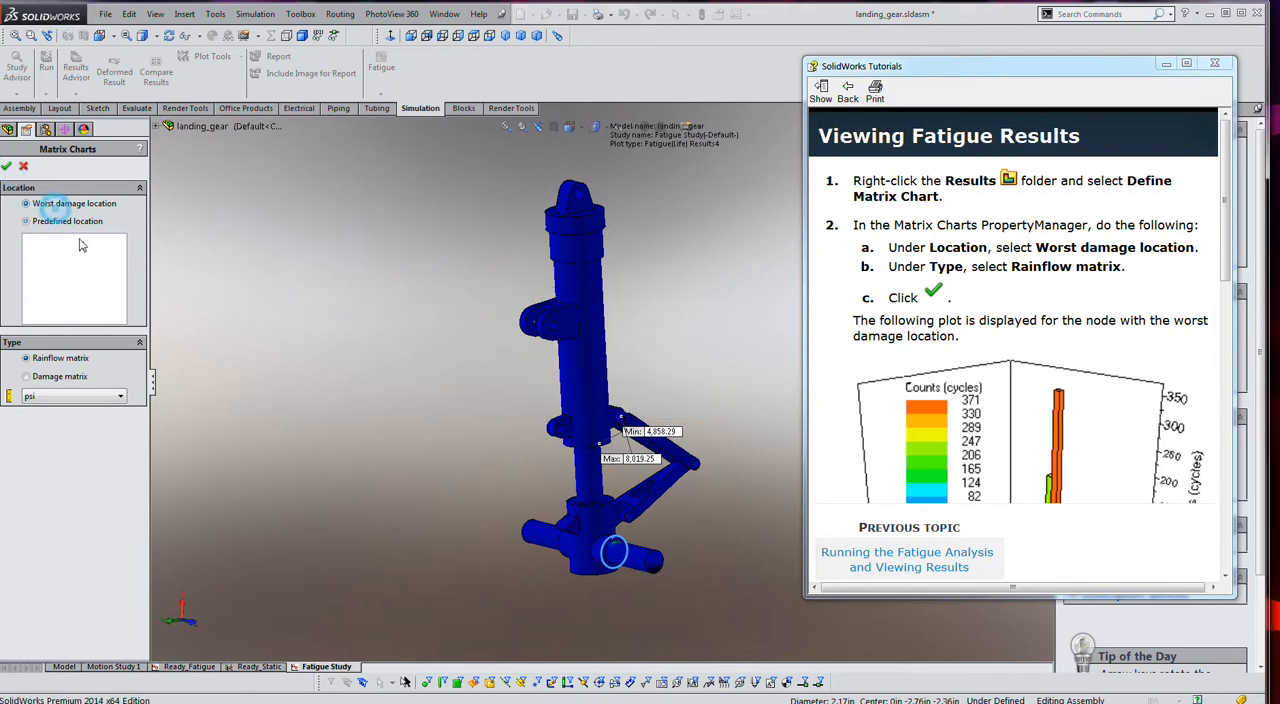
pyautogui.click(7, 166)
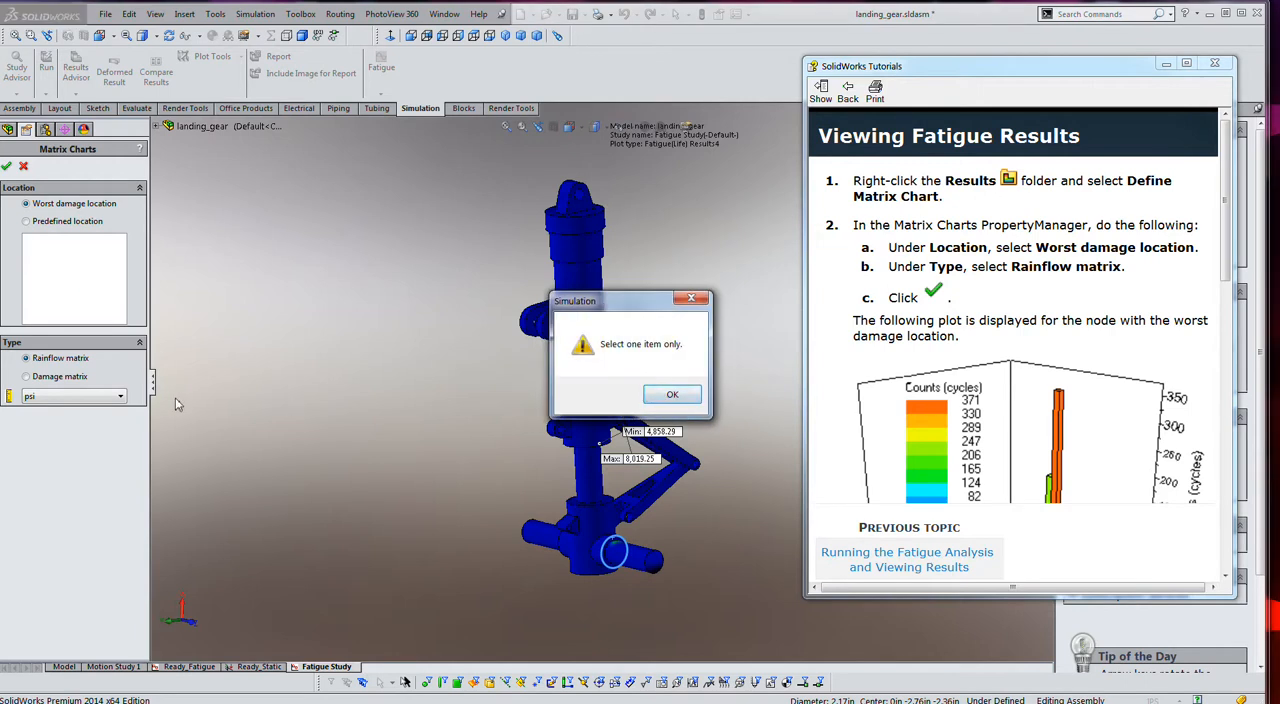
pyautogui.click(682, 401)
pyautogui.click(23, 166)
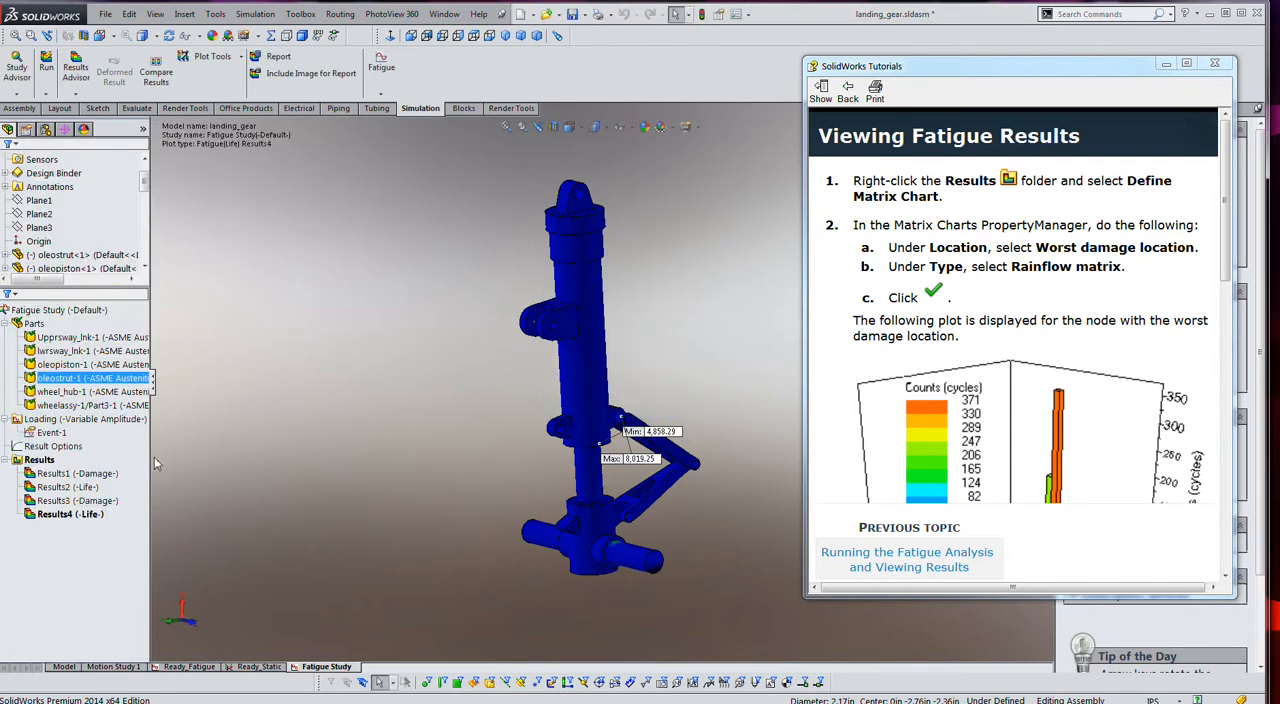
# Step: Display the Results3 and Results1 damage plots of the Fatigue Study, and switch to the Ready_Fatigue study
pyautogui.click(62, 475)
pyautogui.click(52, 500)
pyautogui.doubleClick(52, 500)
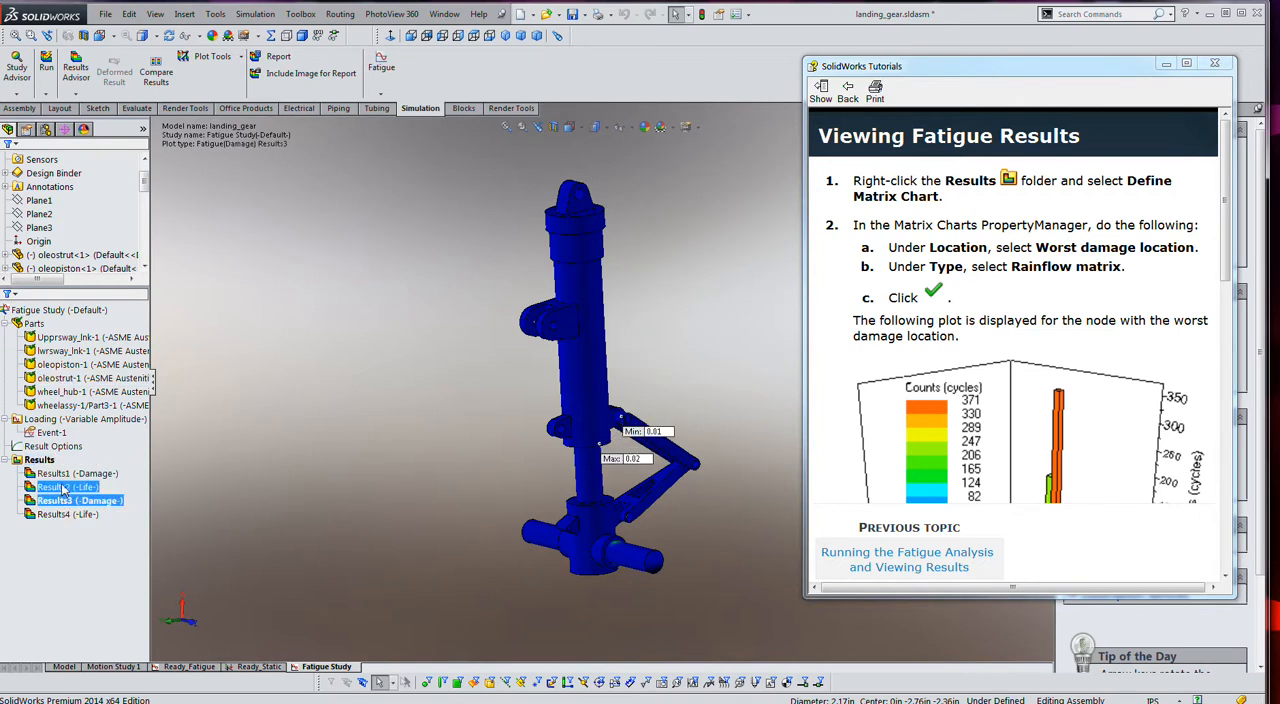
pyautogui.click(60, 474)
pyautogui.doubleClick(60, 475)
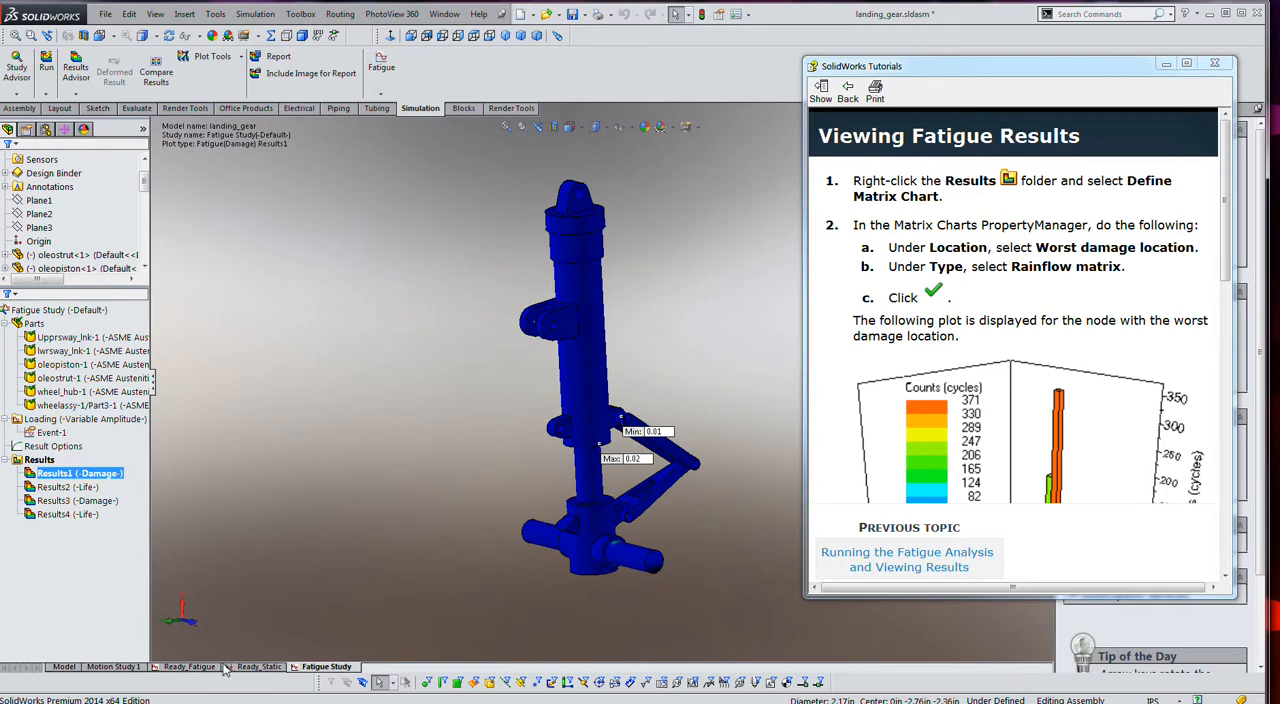
pyautogui.click(188, 667)
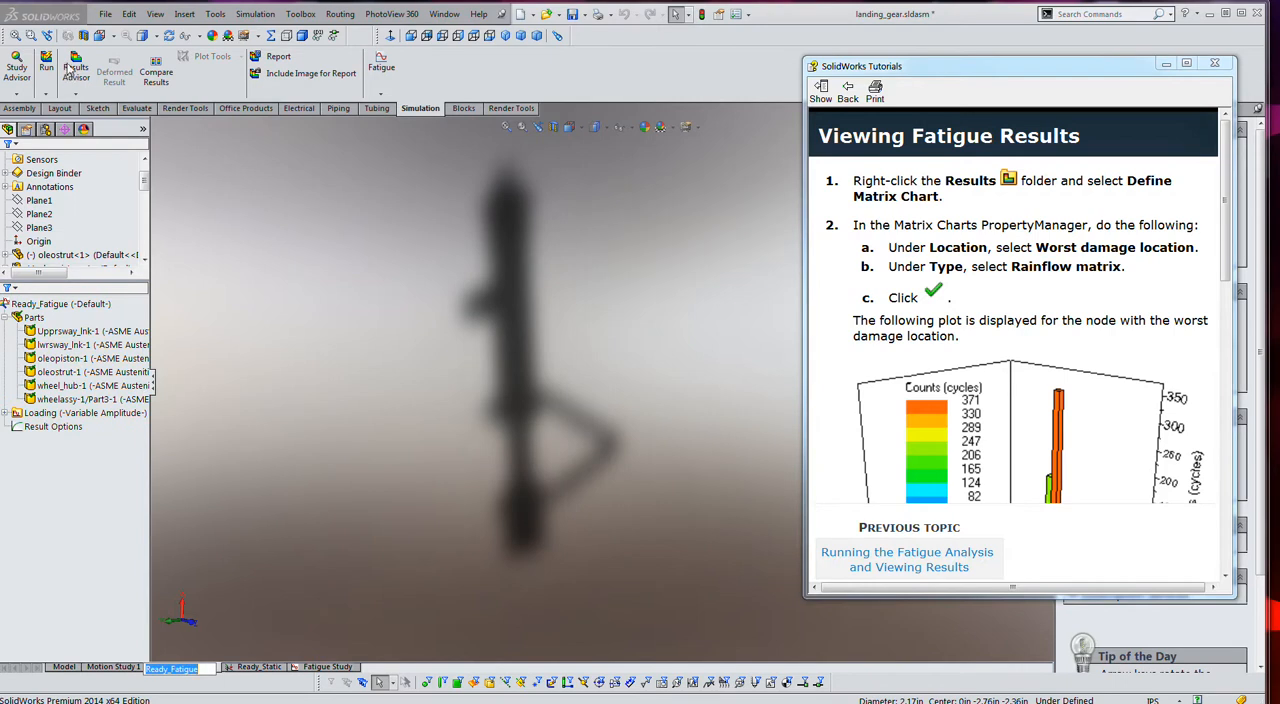
# Step: Close the landing_gear assembly without saving its modifications
pyautogui.click(573, 16)
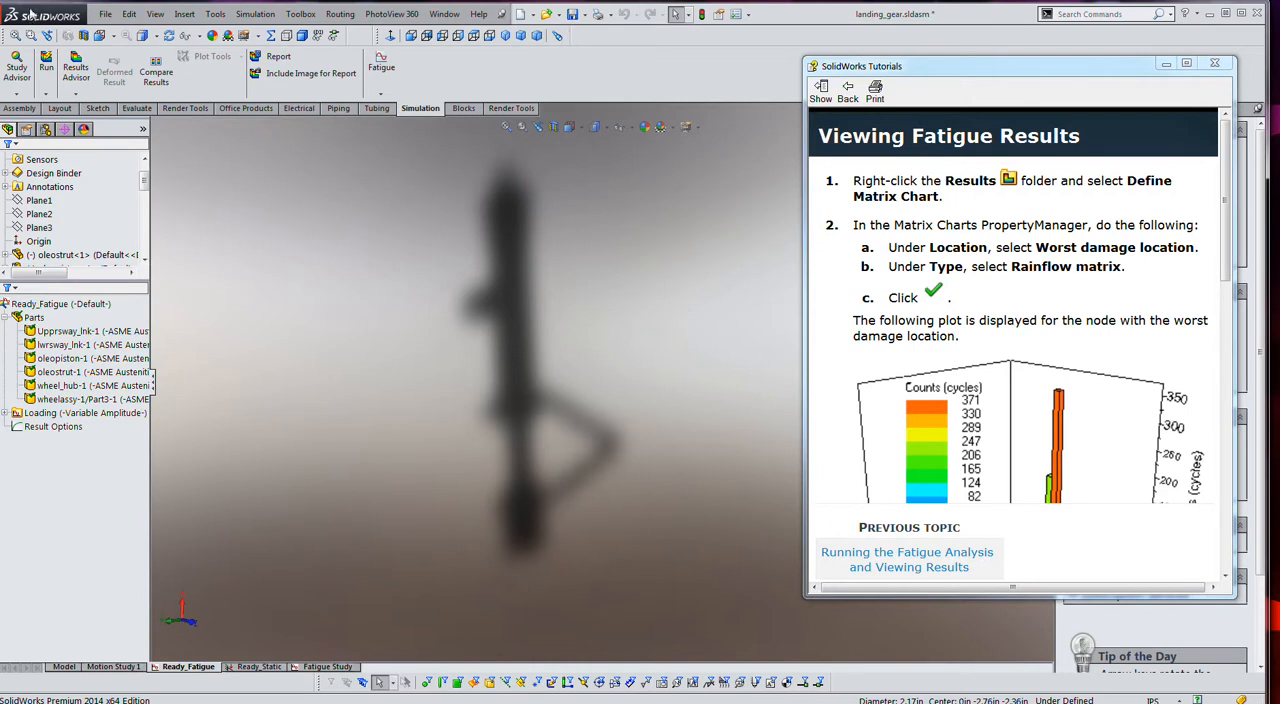
pyautogui.click(105, 14)
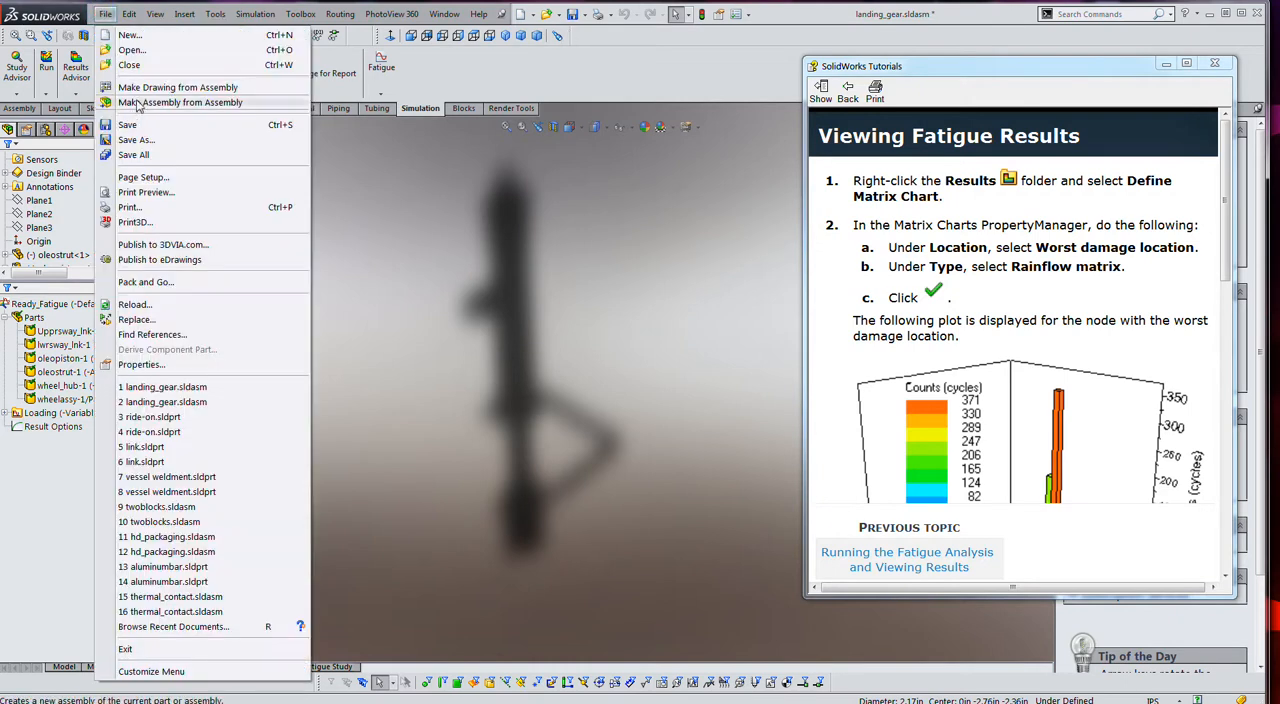
pyautogui.click(132, 65)
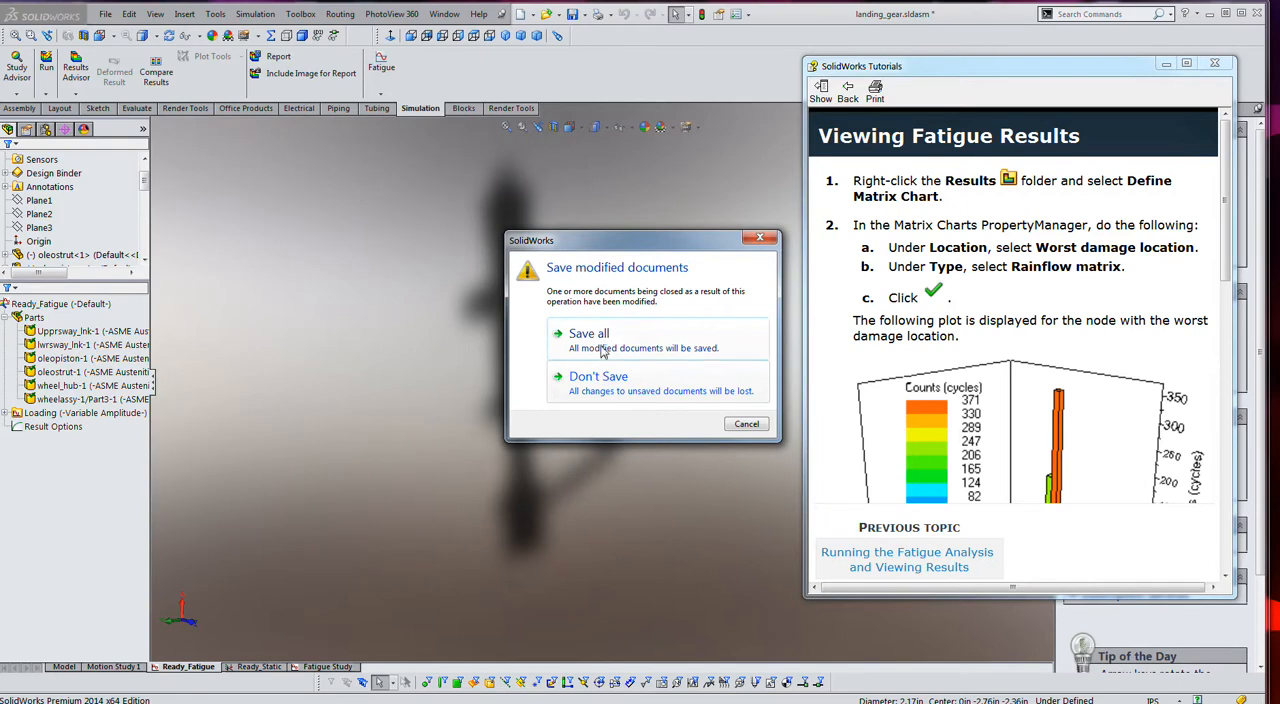
pyautogui.click(601, 377)
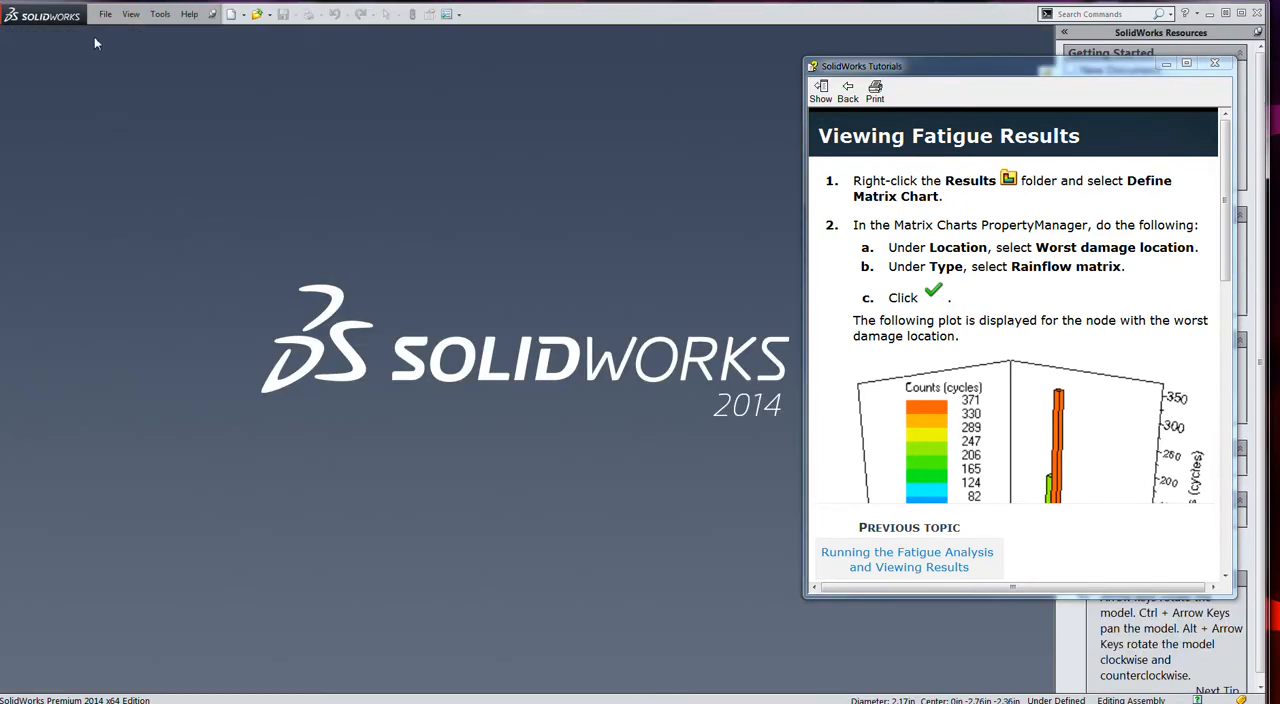
# Step: Reopen landing_gear.sldasm from the Fatigue Analysis of a Landing Gear folder
pyautogui.click(105, 14)
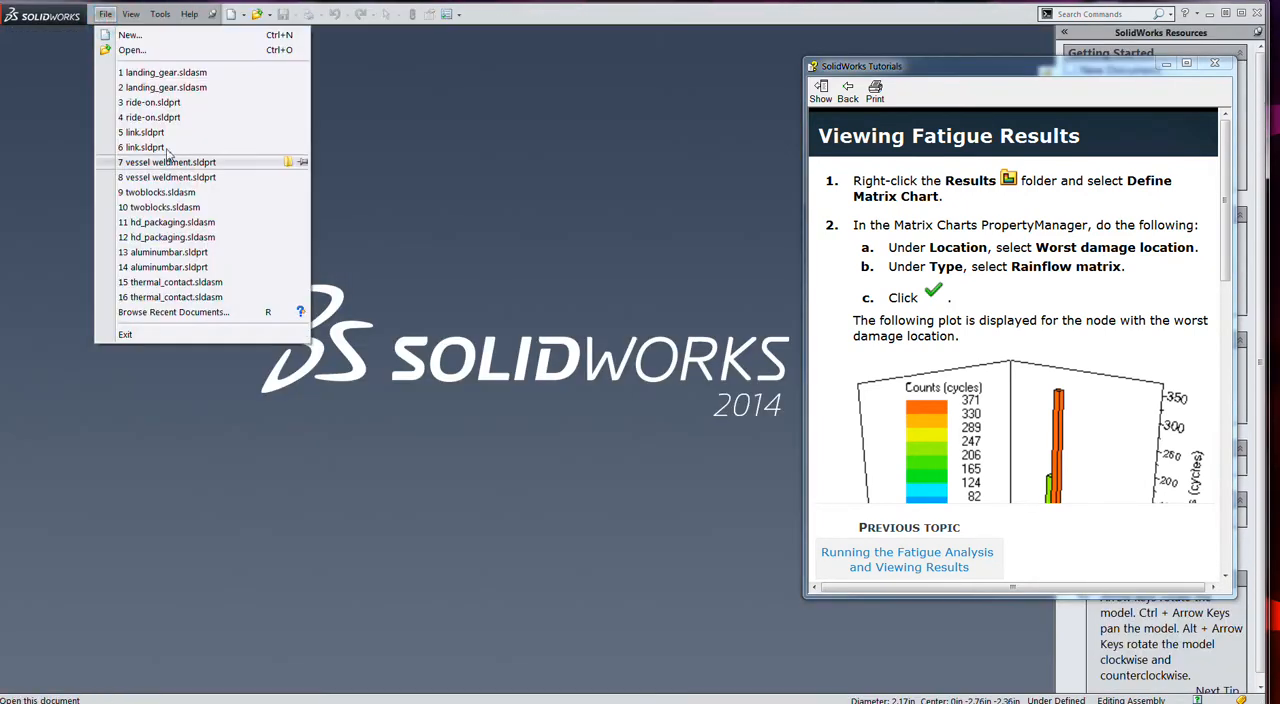
pyautogui.click(130, 49)
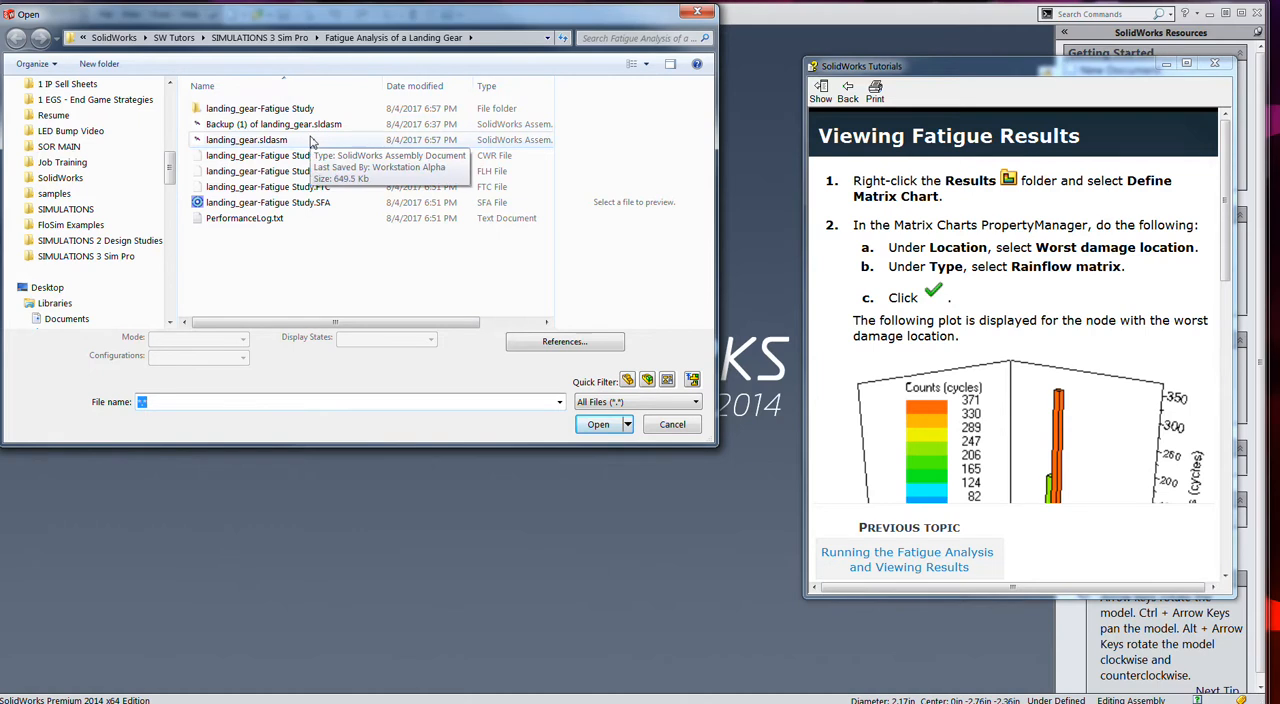
pyautogui.doubleClick(308, 145)
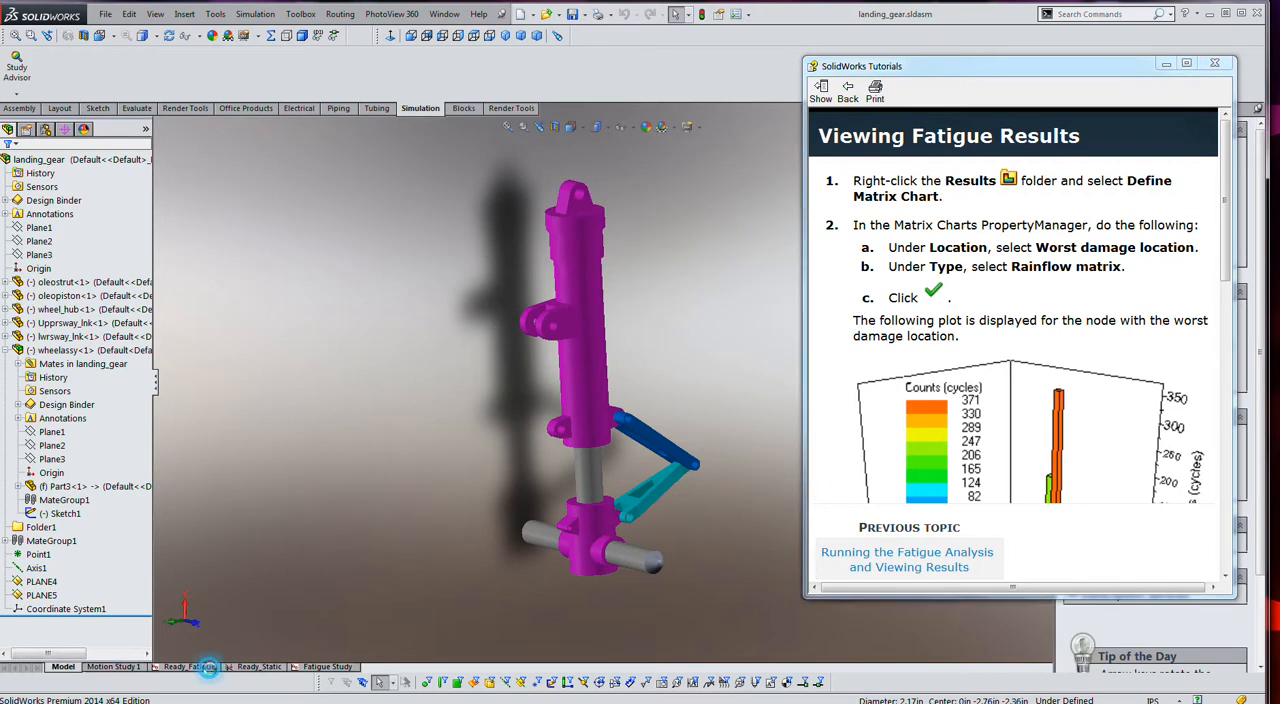
# Step: Activate the Ready_Fatigue study, run it, and expand its Results folder
pyautogui.click(210, 668)
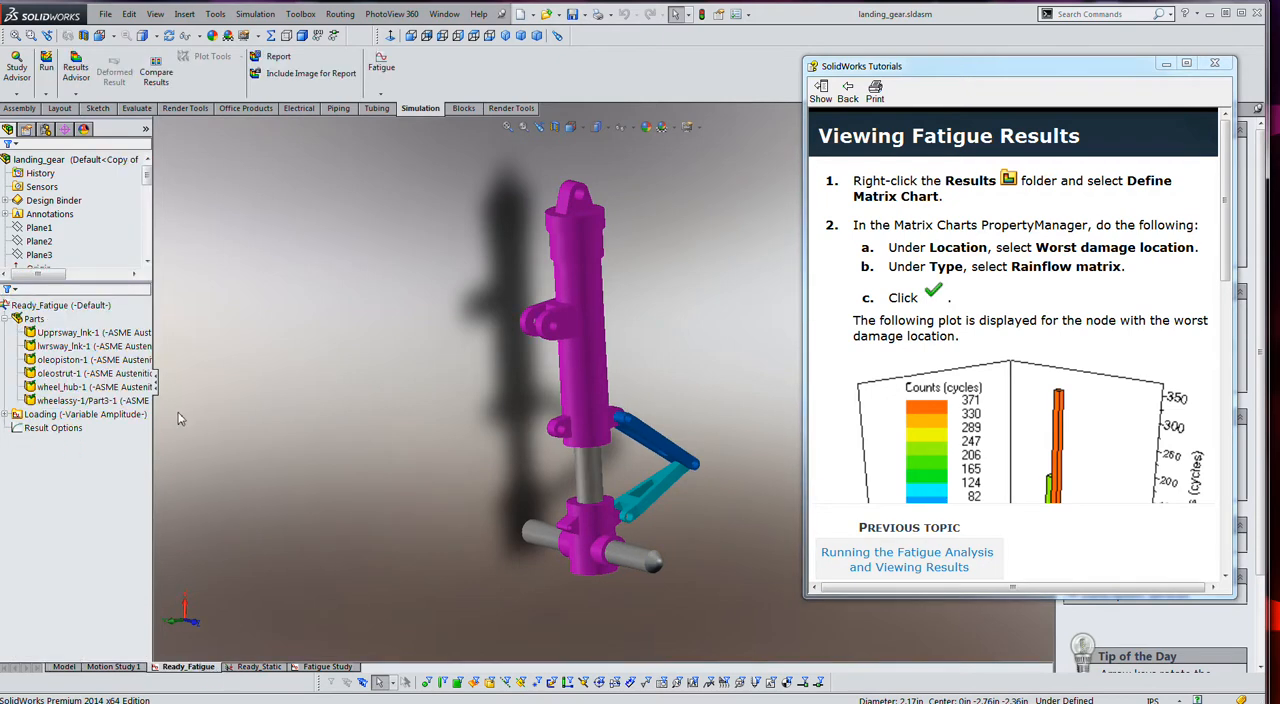
pyautogui.click(46, 68)
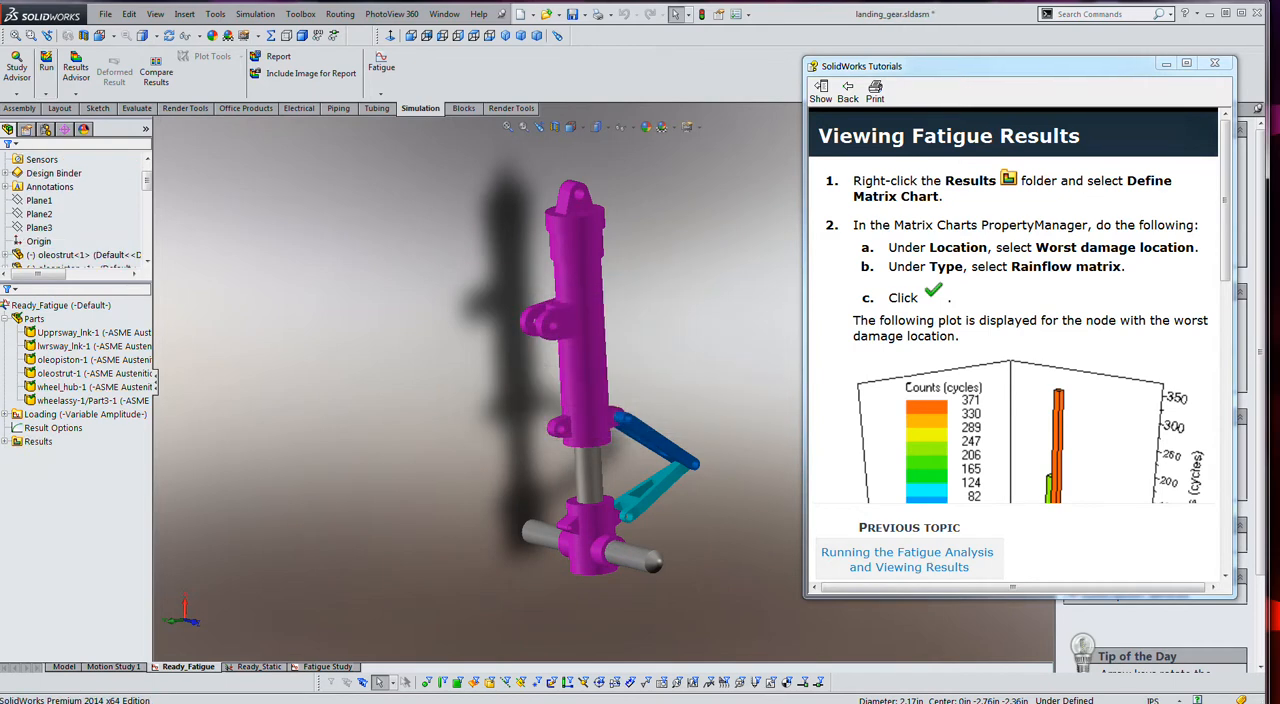
pyautogui.doubleClick(39, 442)
# Step: Try to define a Rainflow matrix chart in N/m^2 for the worst damage location of the Ready_Fatigue study
pyautogui.rightClick(37, 449)
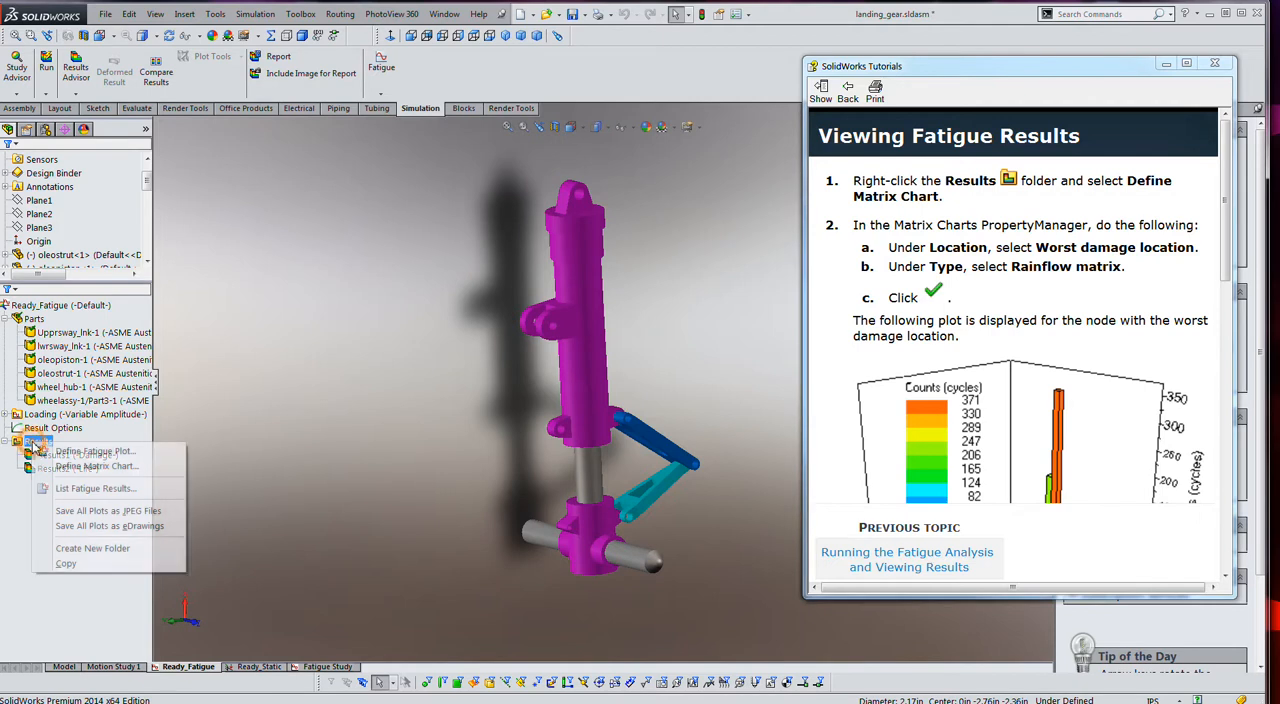
pyautogui.click(92, 466)
pyautogui.click(60, 203)
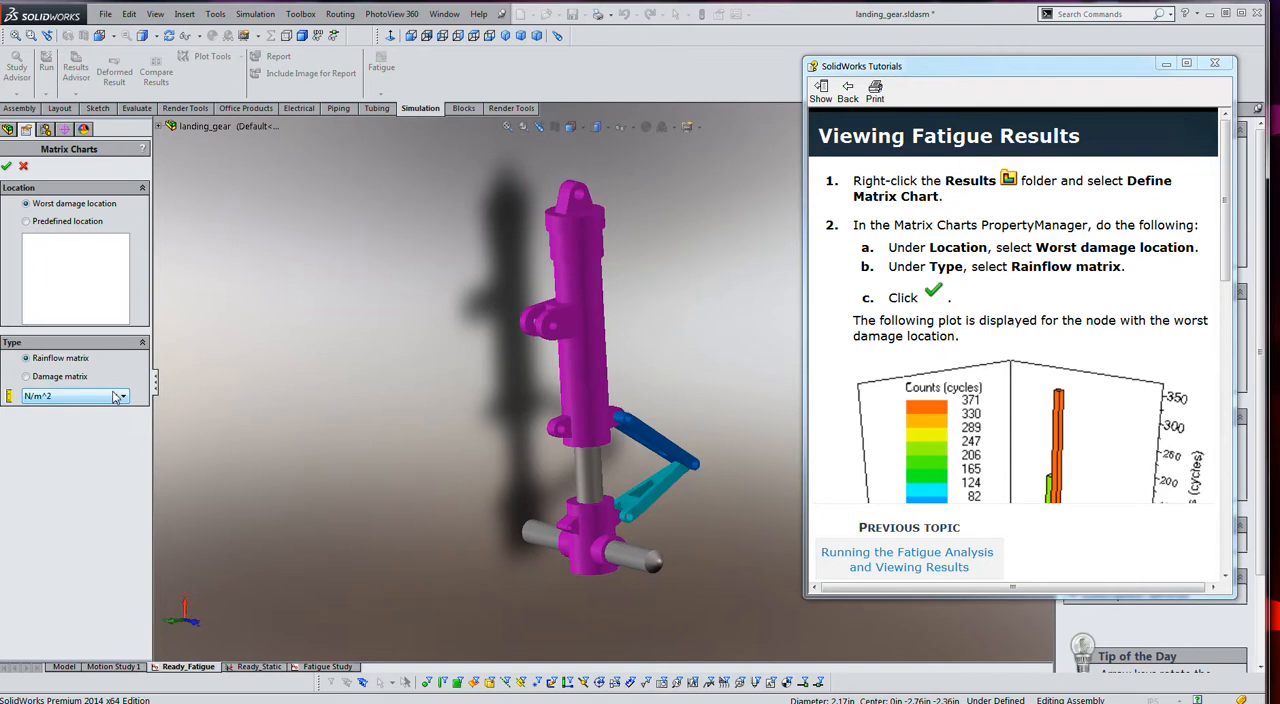
pyautogui.click(6, 166)
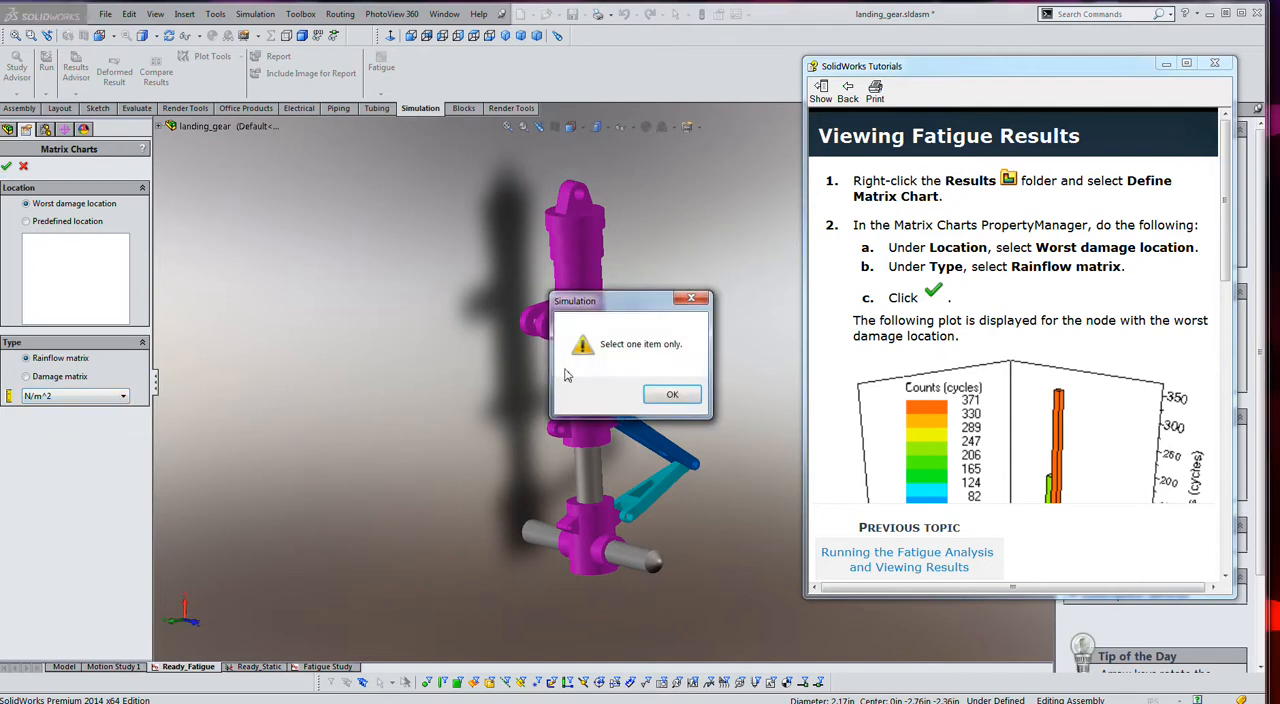
pyautogui.click(670, 394)
# Step: Review the tutorial's instructions and example plots for the Rainflow and Damage matrix charts
pyautogui.click(972, 315)
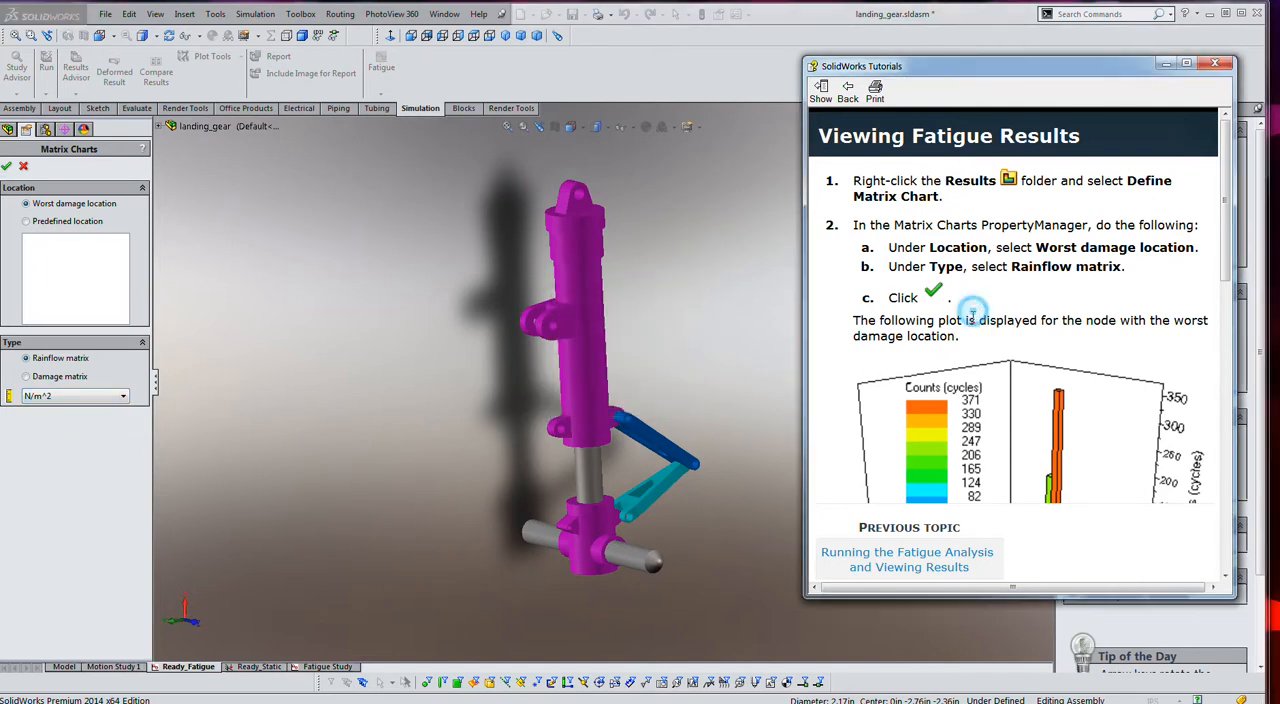
pyautogui.scroll(-4, 972, 315)
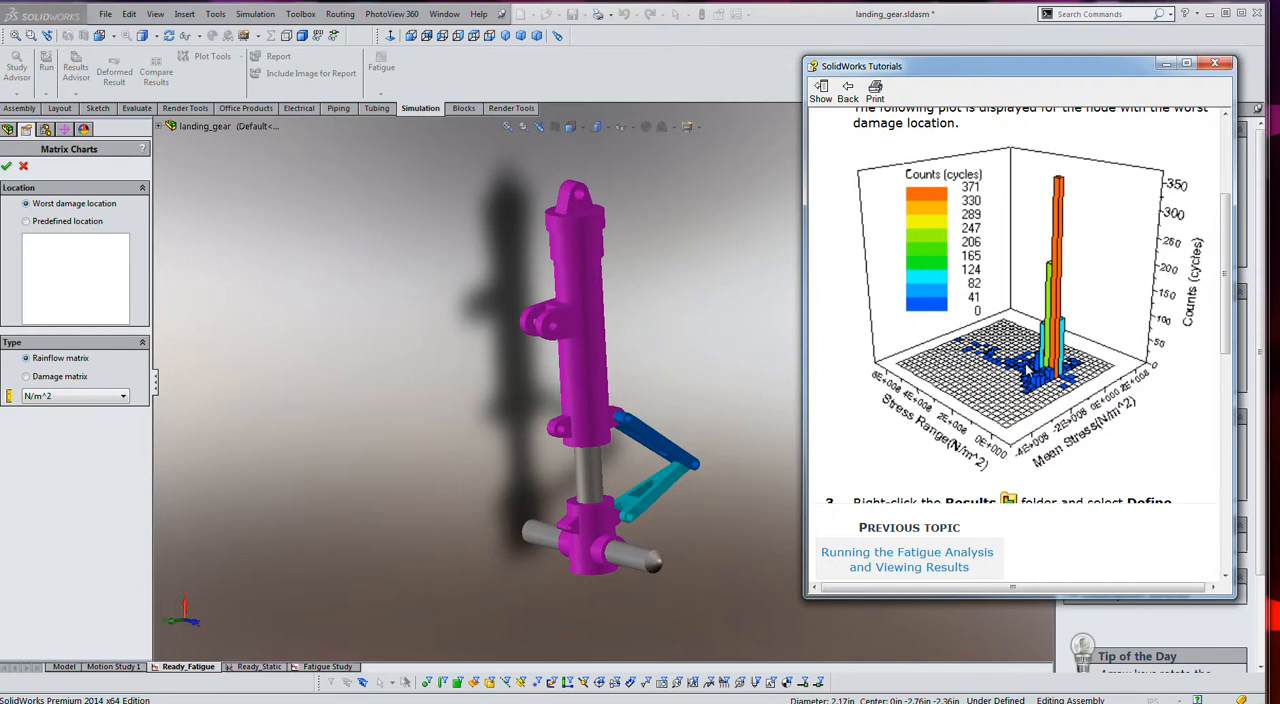
pyautogui.scroll(-4, 1029, 370)
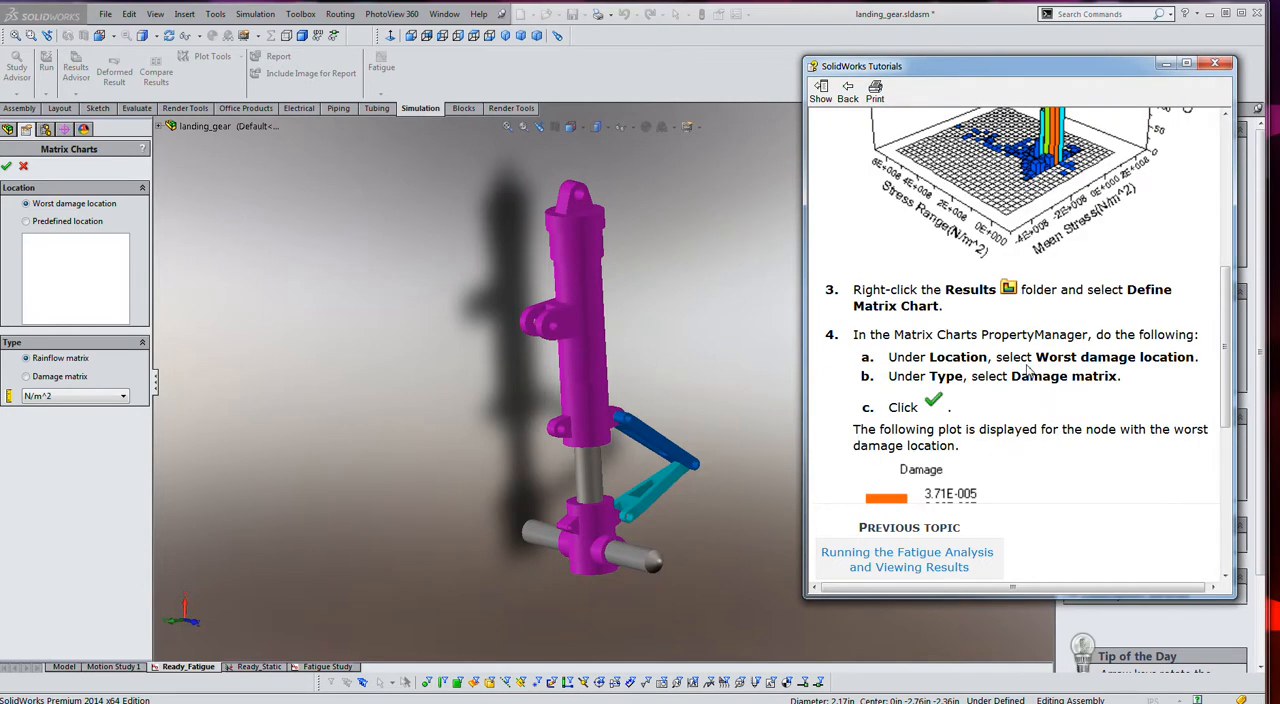
pyautogui.click(951, 430)
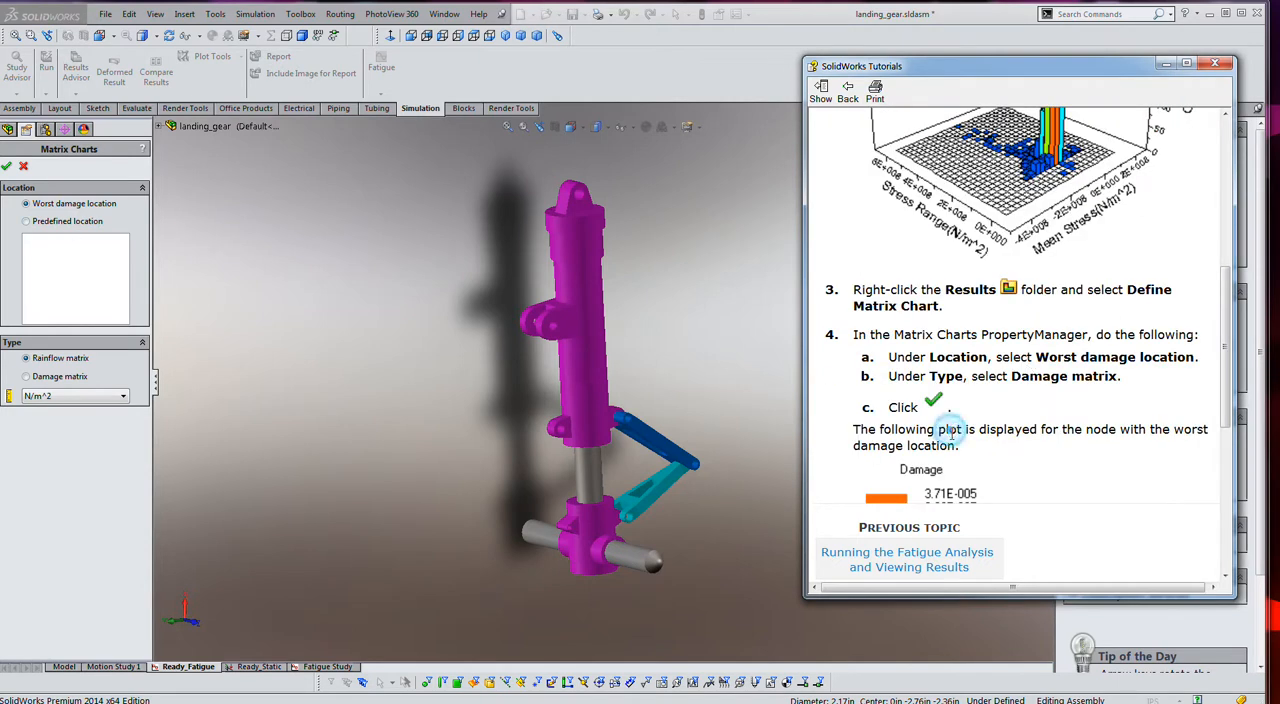
pyautogui.scroll(-8, 951, 430)
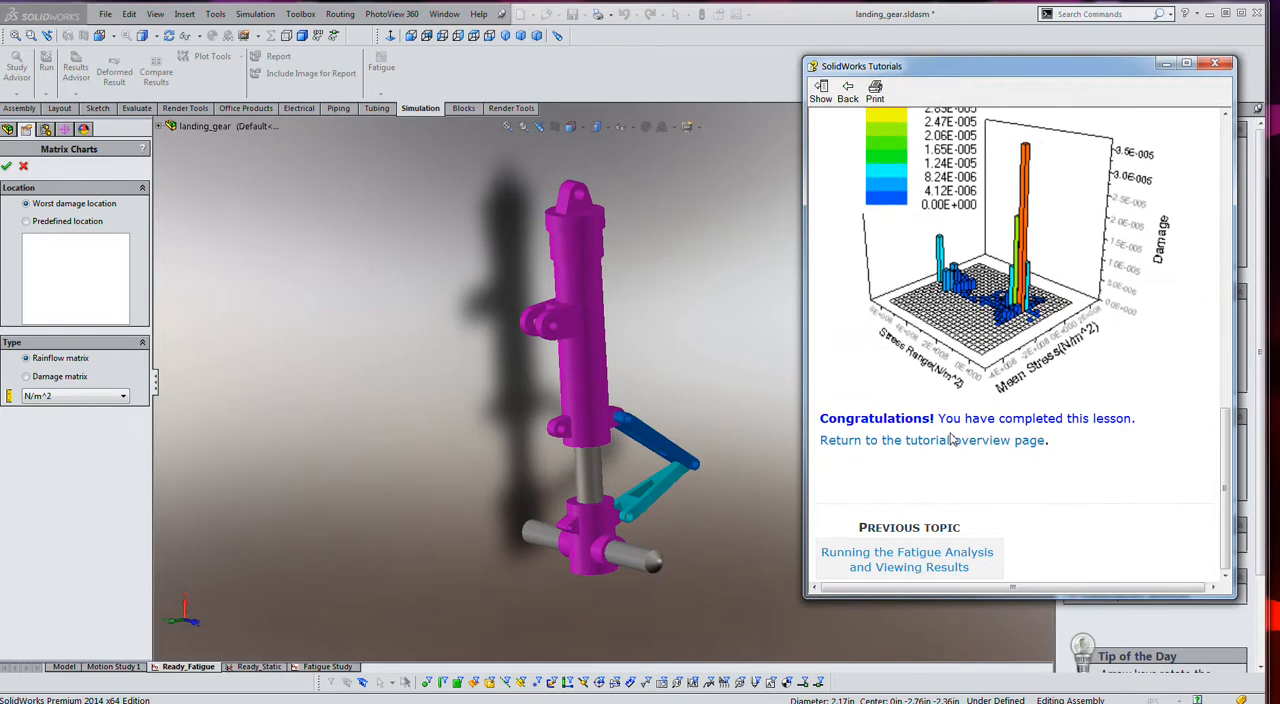
pyautogui.scroll(10, 951, 440)
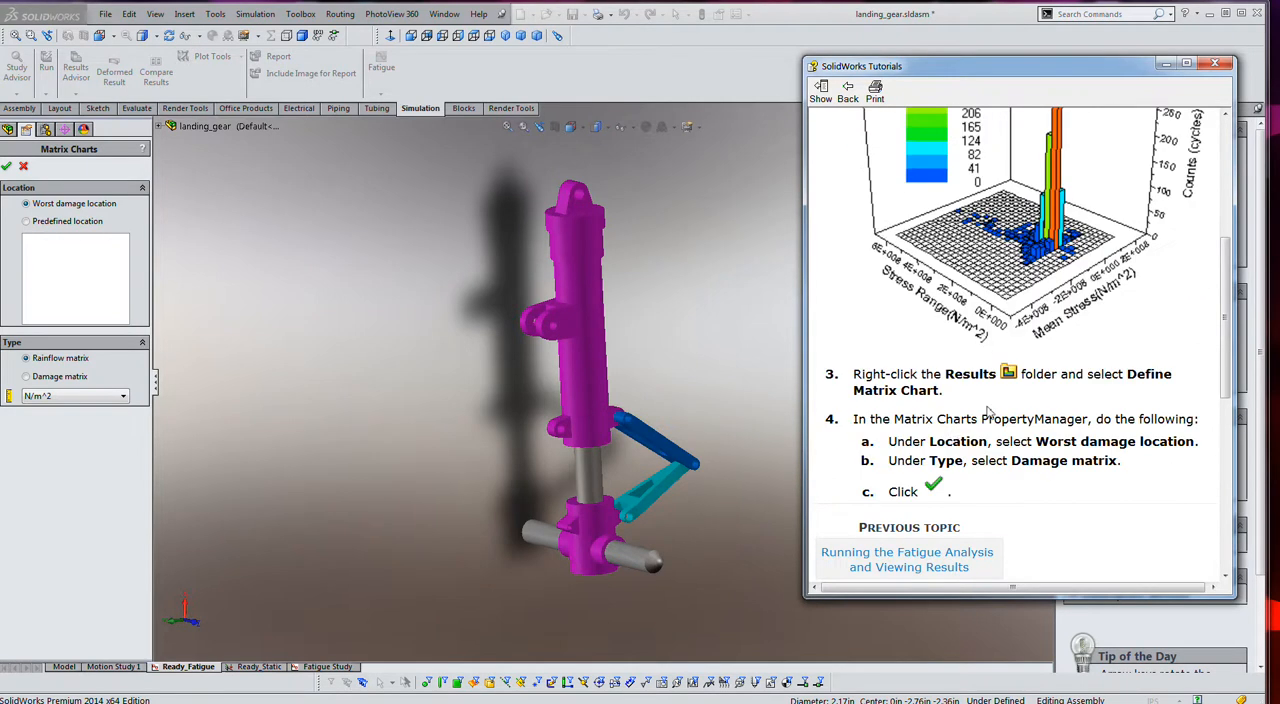